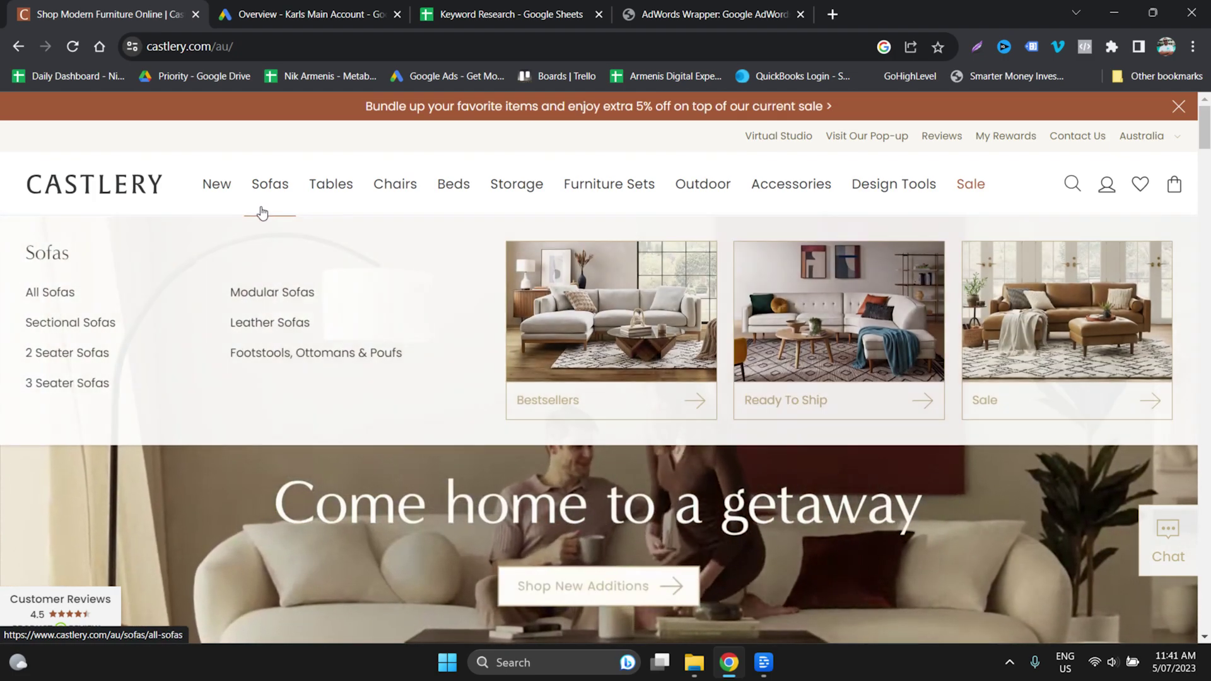
{"action": "mouse_move", "coordinate": [301, 212]}
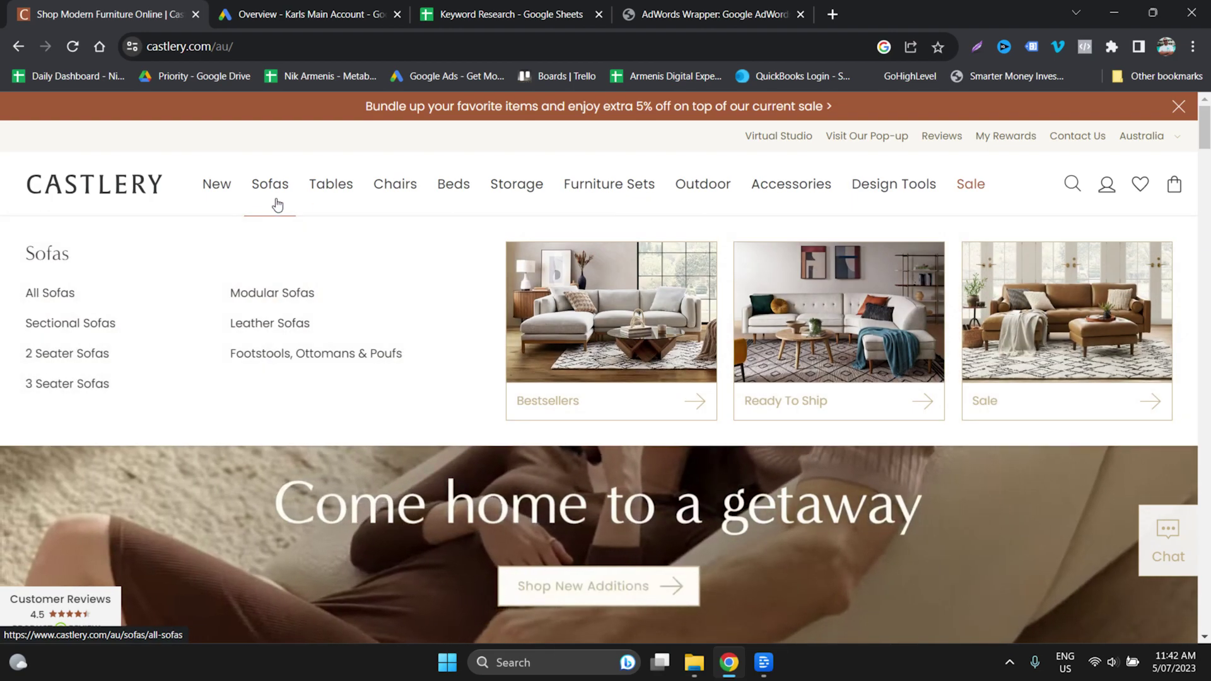
{"action": "mouse_move", "coordinate": [404, 213]}
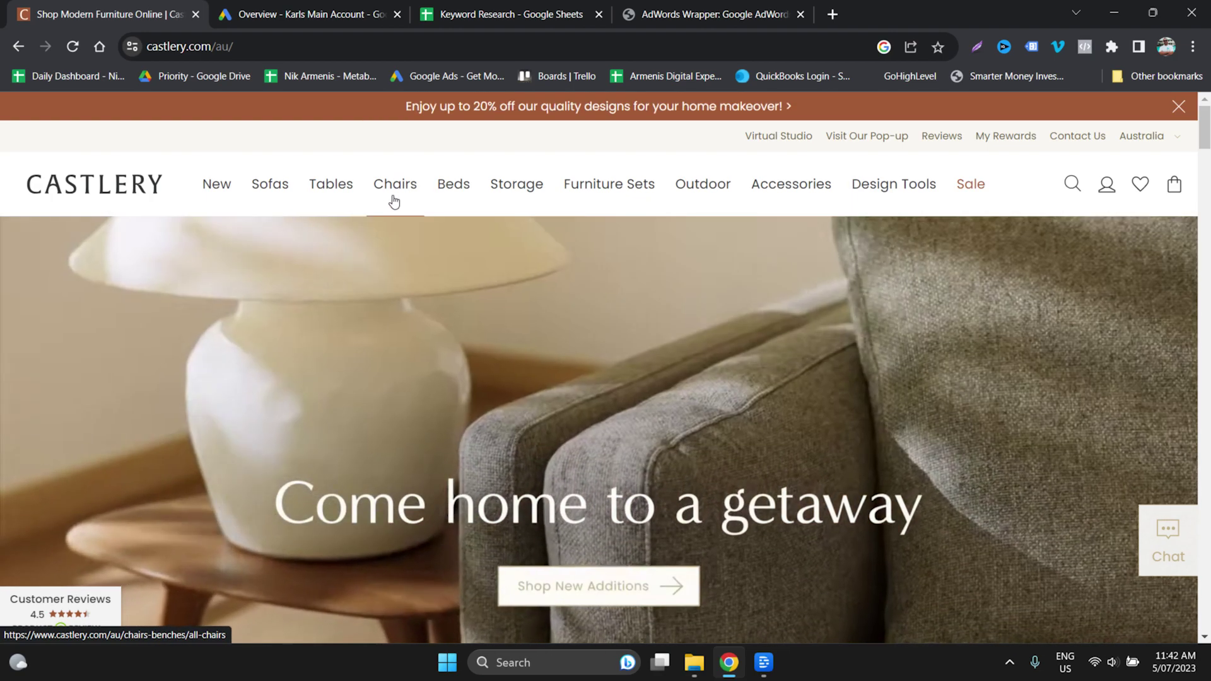
{"action": "mouse_move", "coordinate": [440, 207]}
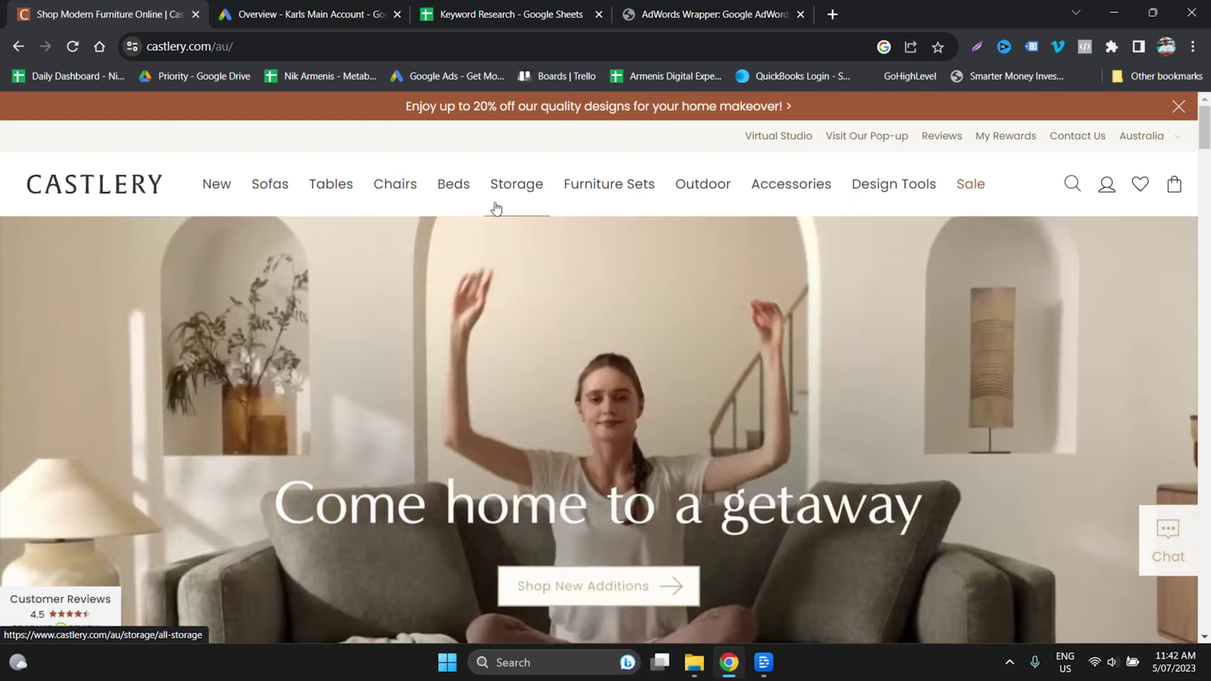
{"action": "mouse_move", "coordinate": [519, 210]}
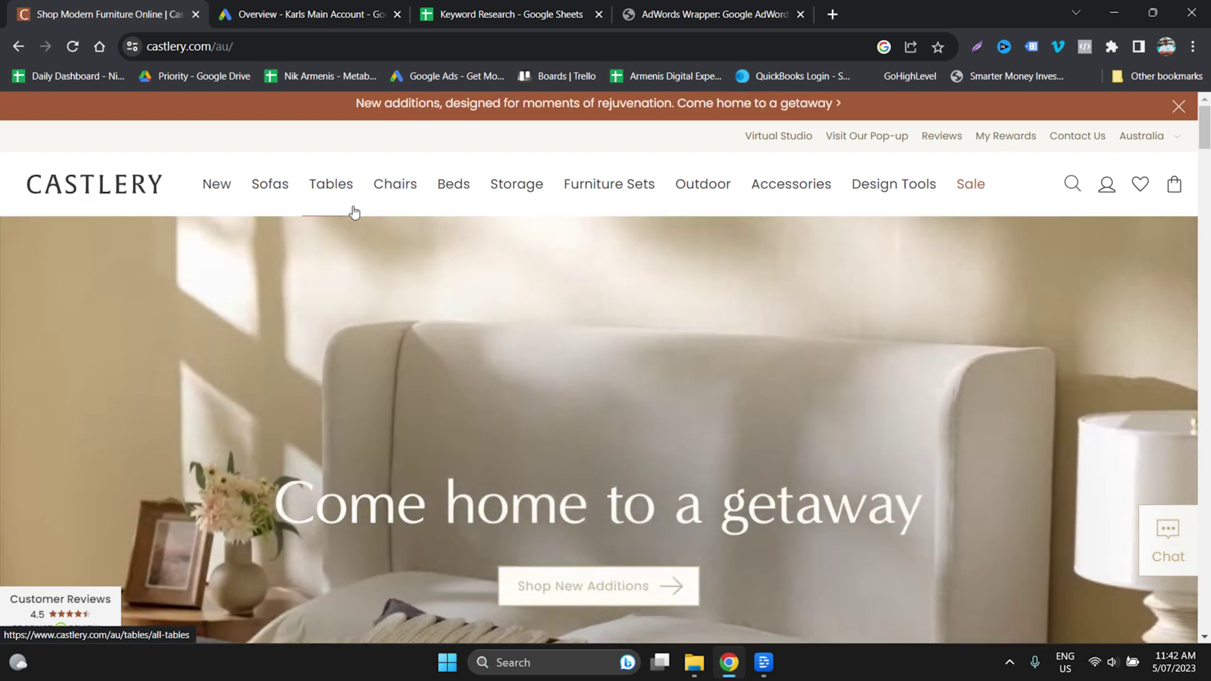
- Open the Dining Tables category from the Castlery site's Tables range in a new tab and select its URL
{"action": "mouse_move", "coordinate": [344, 219]}
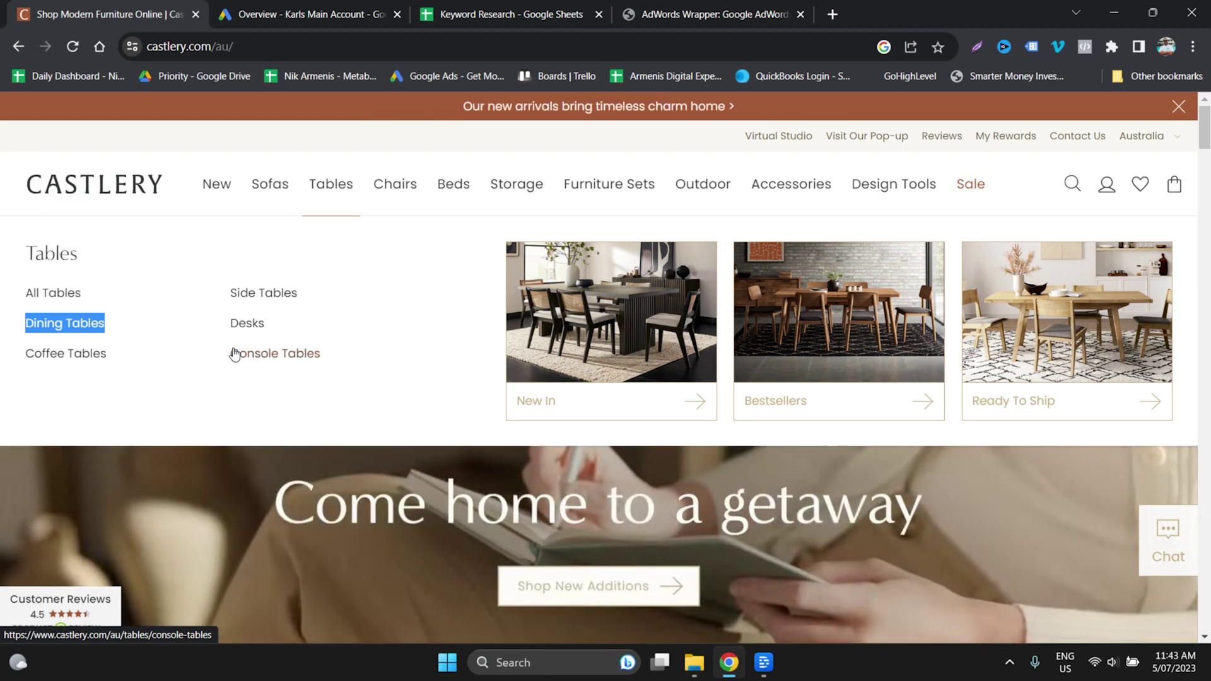
{"action": "right_click", "coordinate": [98, 322]}
{"action": "left_click", "coordinate": [132, 336]}
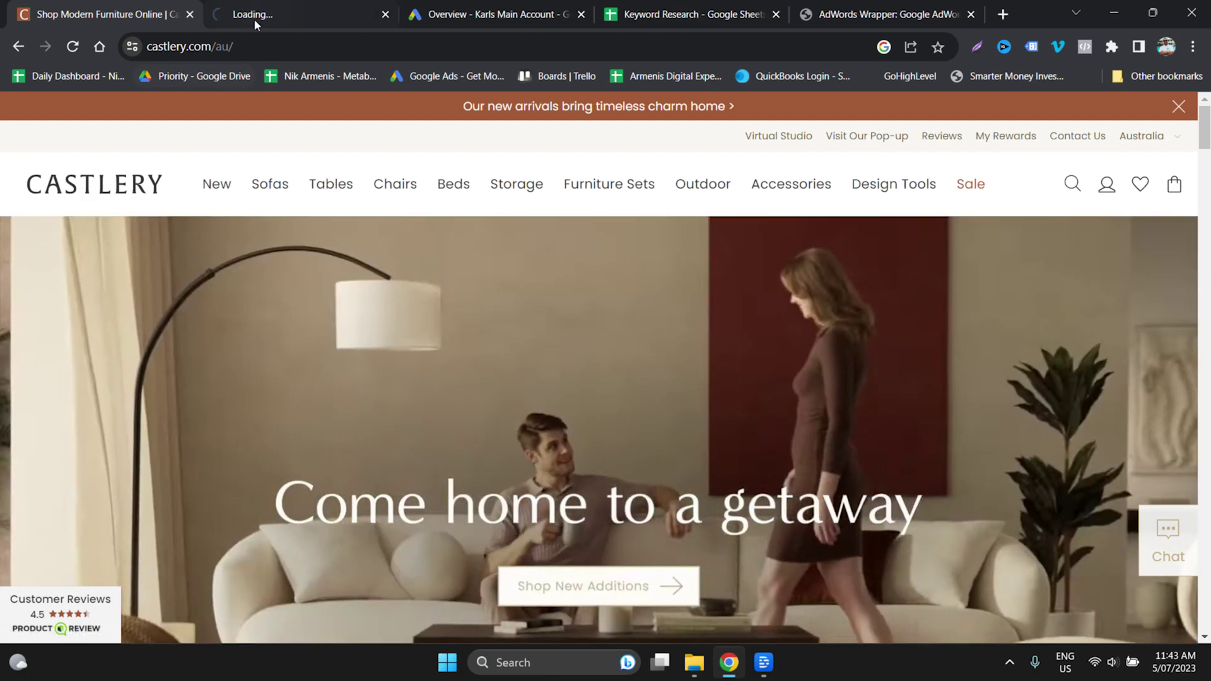
{"action": "left_click", "coordinate": [255, 17]}
{"action": "left_click", "coordinate": [297, 56]}
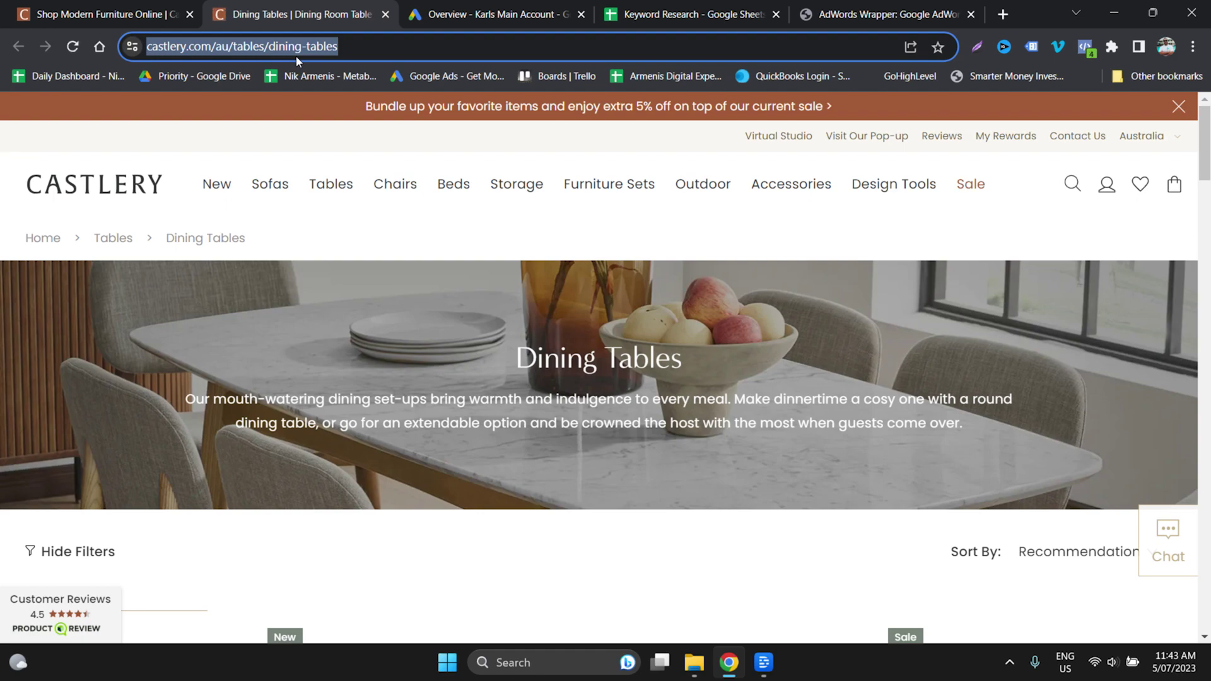
- Switch to Google Ads and start creating a new campaign from the account overview
{"action": "left_click", "coordinate": [451, 24]}
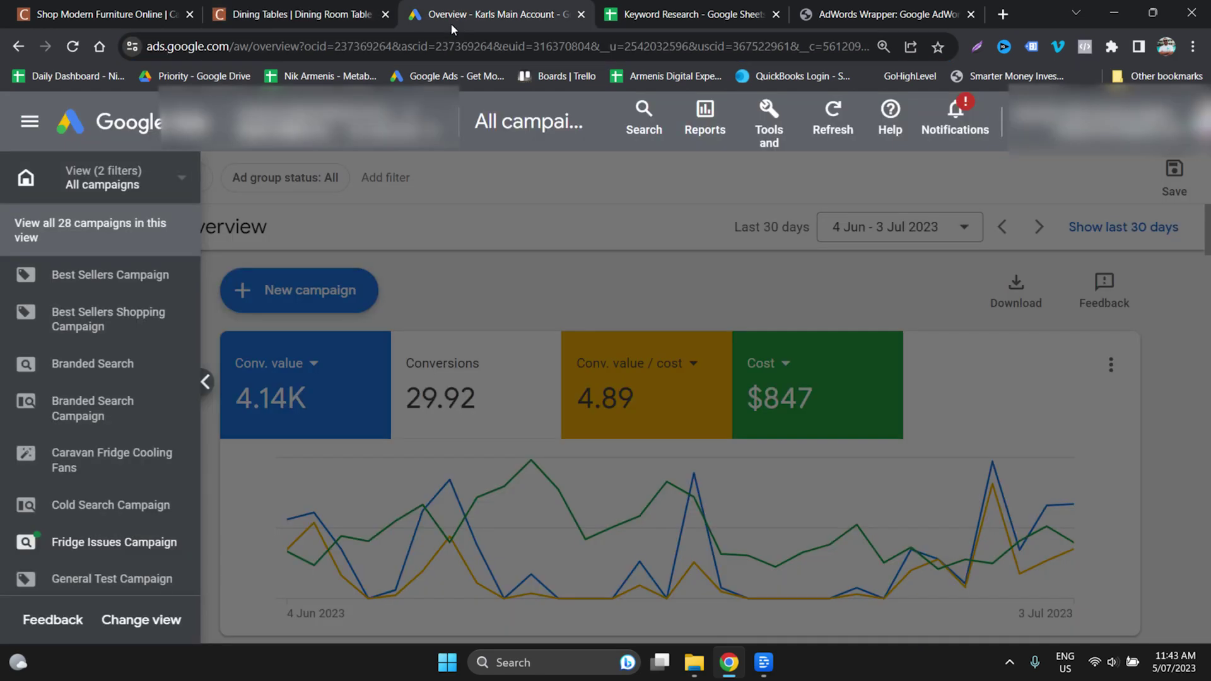
{"action": "left_click", "coordinate": [466, 303]}
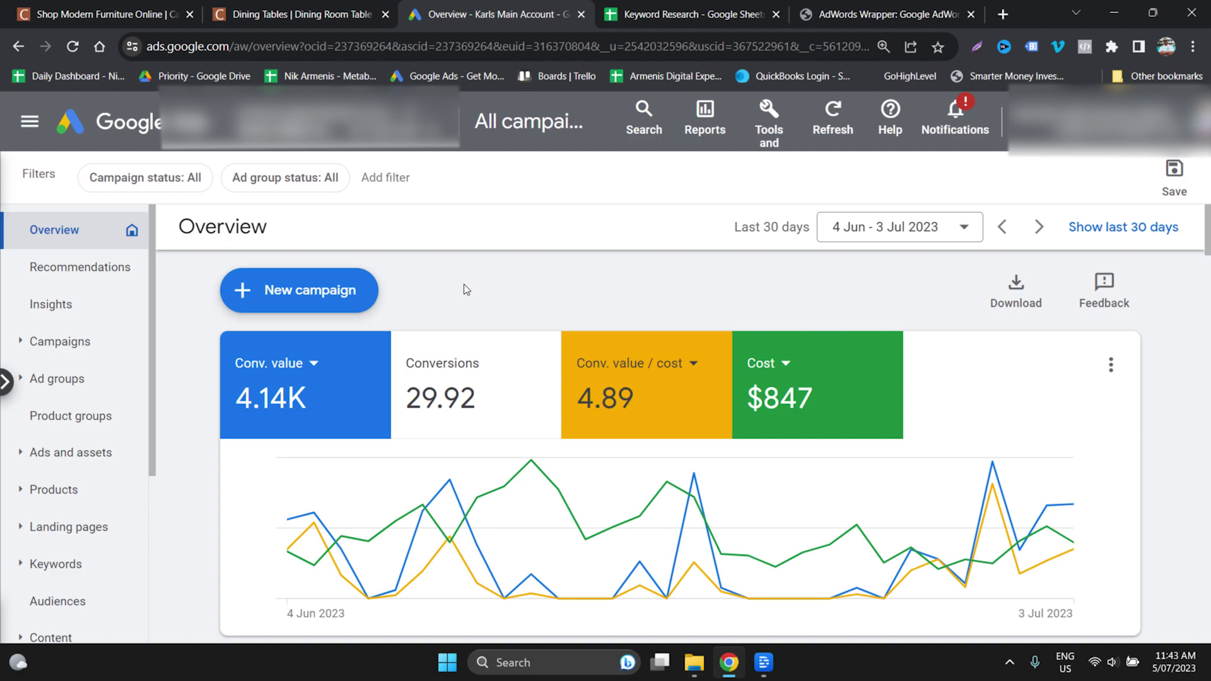
{"action": "left_click", "coordinate": [347, 293]}
{"action": "left_click", "coordinate": [348, 295]}
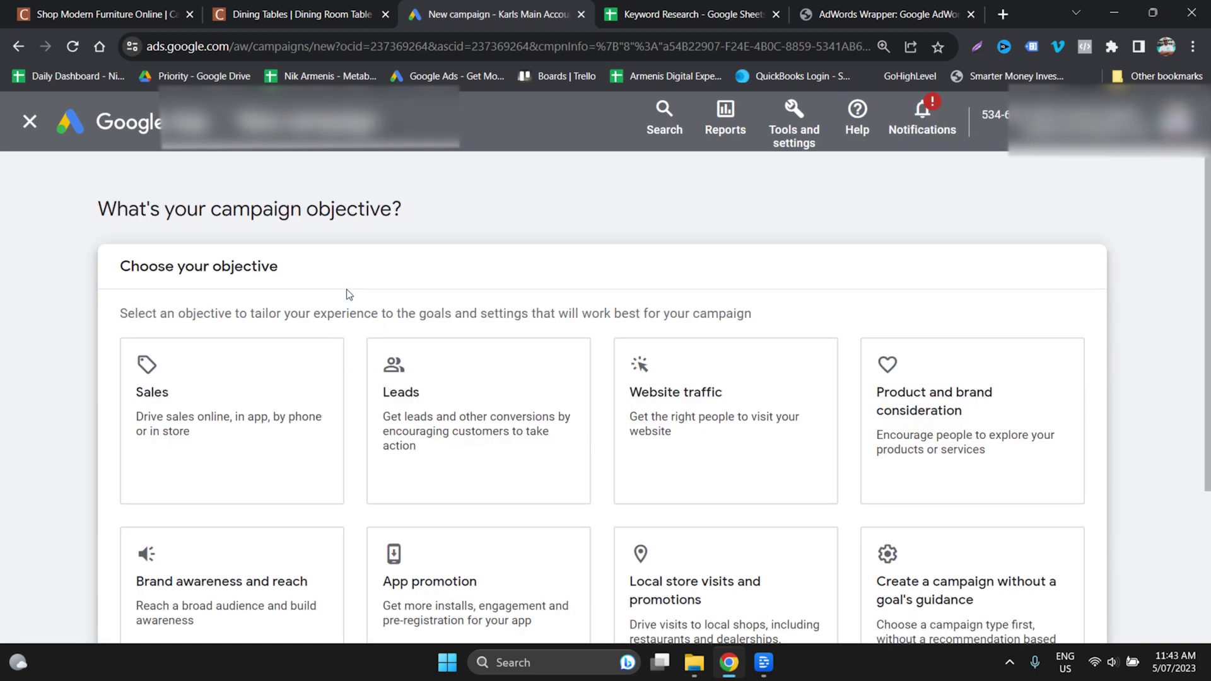
- With Sales as the campaign objective, remove the Phone call leads conversion goal and continue to the campaign type choice
{"action": "scroll", "coordinate": [215, 414], "scroll_direction": "down", "scroll_amount": 5}
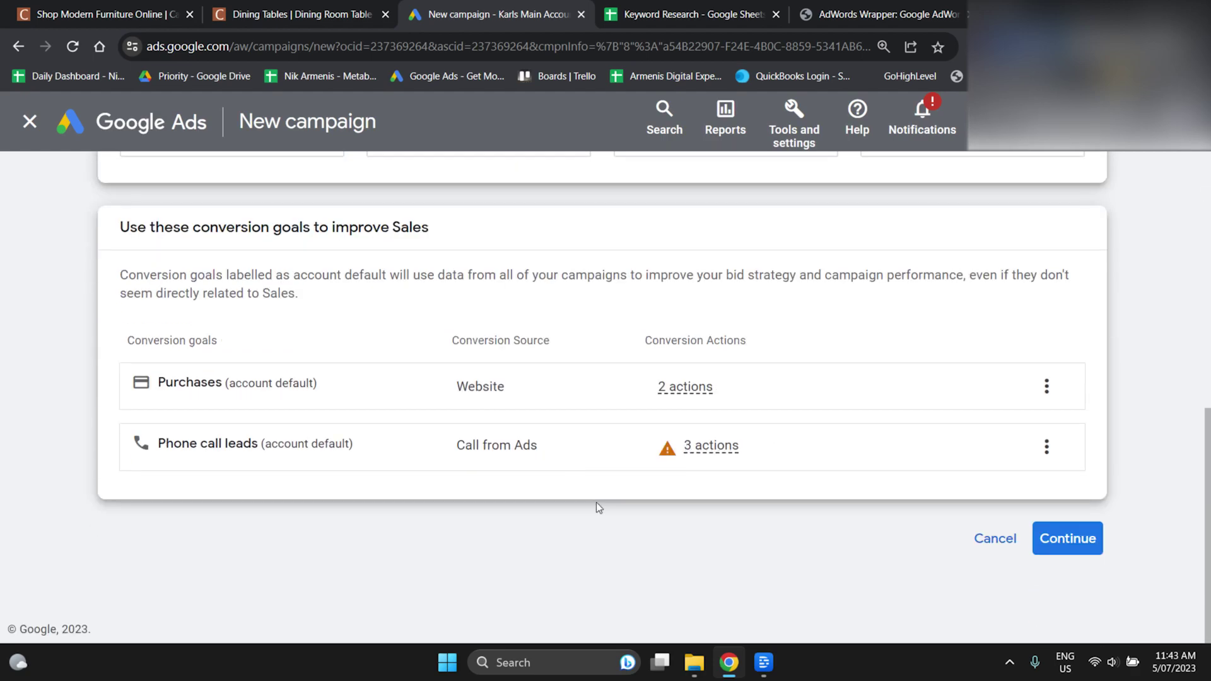
{"action": "left_click", "coordinate": [1047, 446]}
{"action": "left_click", "coordinate": [1058, 482]}
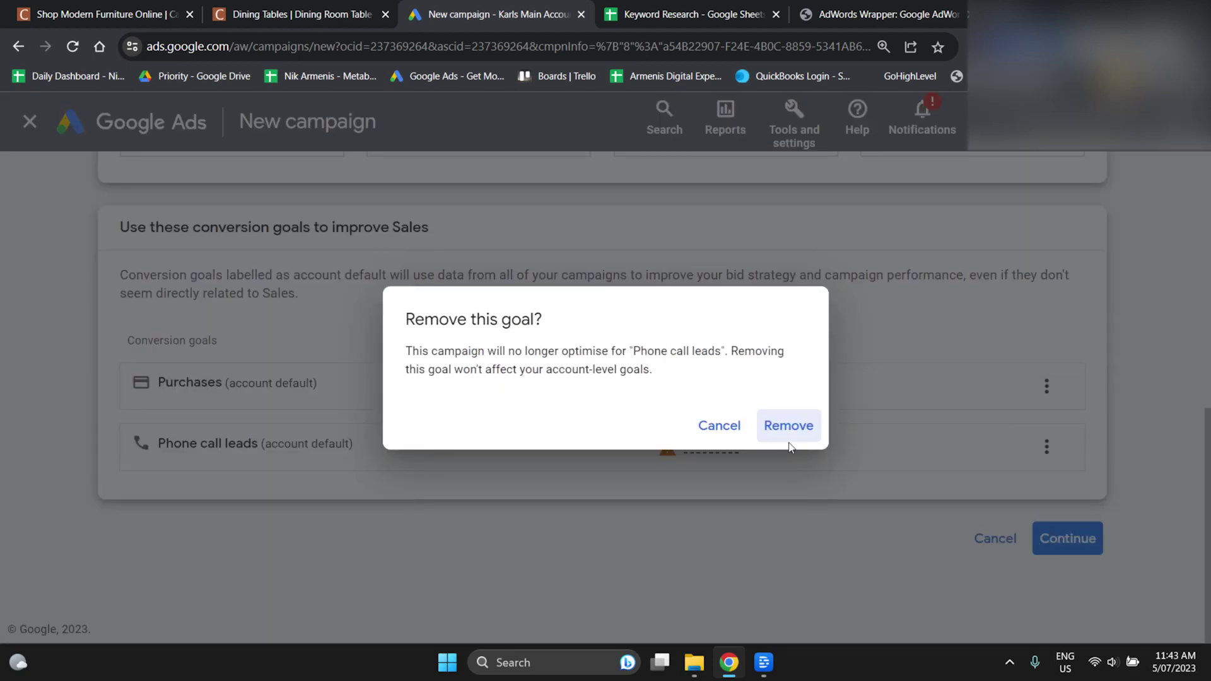
{"action": "left_click", "coordinate": [789, 426]}
{"action": "left_click", "coordinate": [1073, 540]}
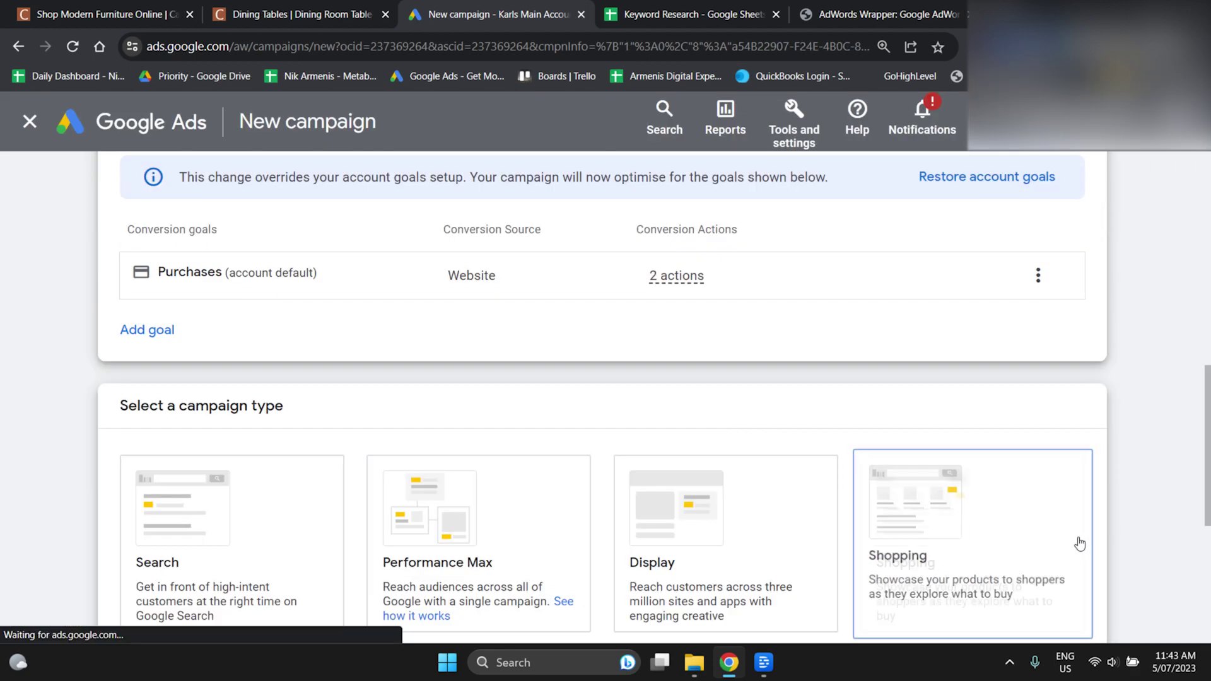
- Choose Search as the campaign type and name the campaign Tables Search Campaign
{"action": "left_click", "coordinate": [210, 562]}
{"action": "scroll", "coordinate": [209, 562], "scroll_direction": "down", "scroll_amount": 10}
{"action": "left_click_drag", "start_coordinate": [299, 425], "coordinate": [2, 396]}
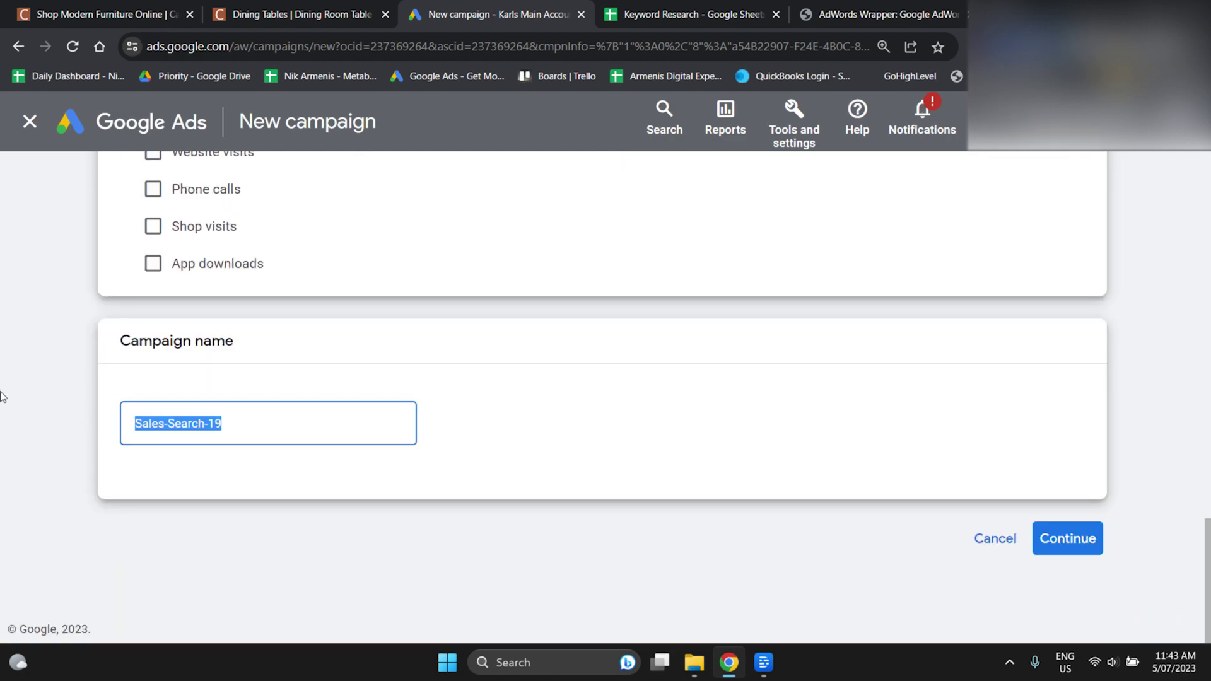
{"action": "type", "text": "Tab"}
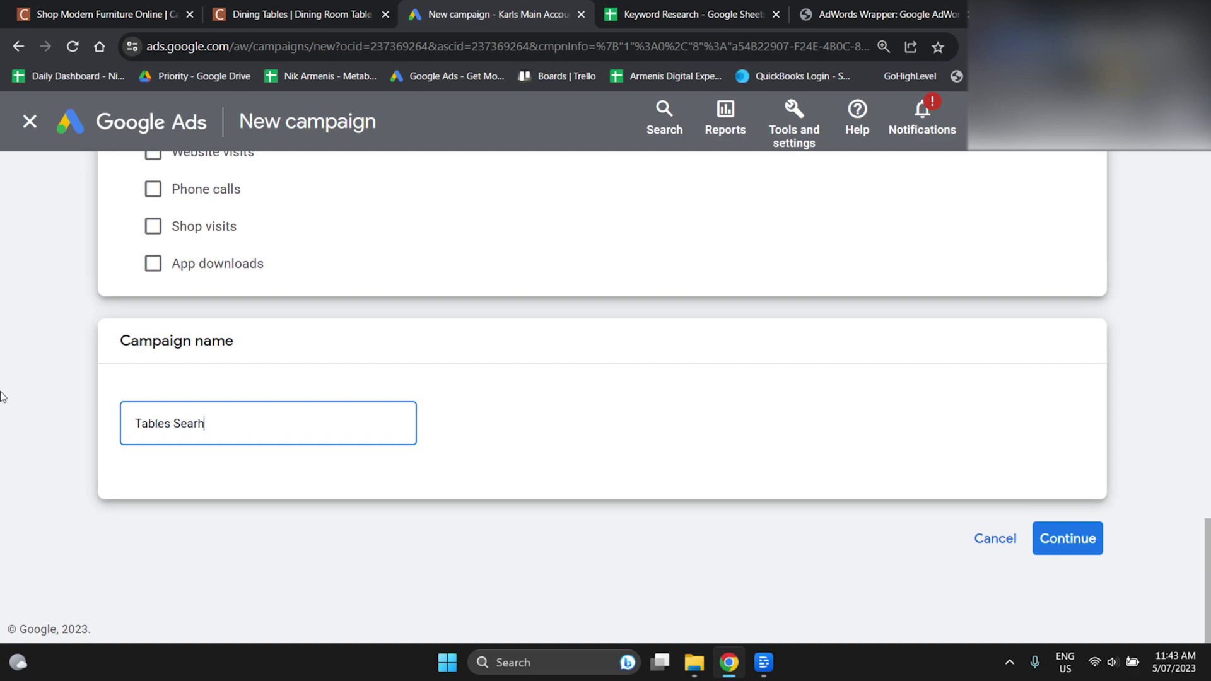
{"action": "type", "text": "les Searh"}
{"action": "key", "text": "BackSpace"}
{"action": "key", "text": "BackSpace"}
{"action": "type", "text": "ch Campai"}
- Proceed with the campaign setup, starting a new campaign instead of finishing a saved draft
{"action": "left_click", "coordinate": [1090, 541]}
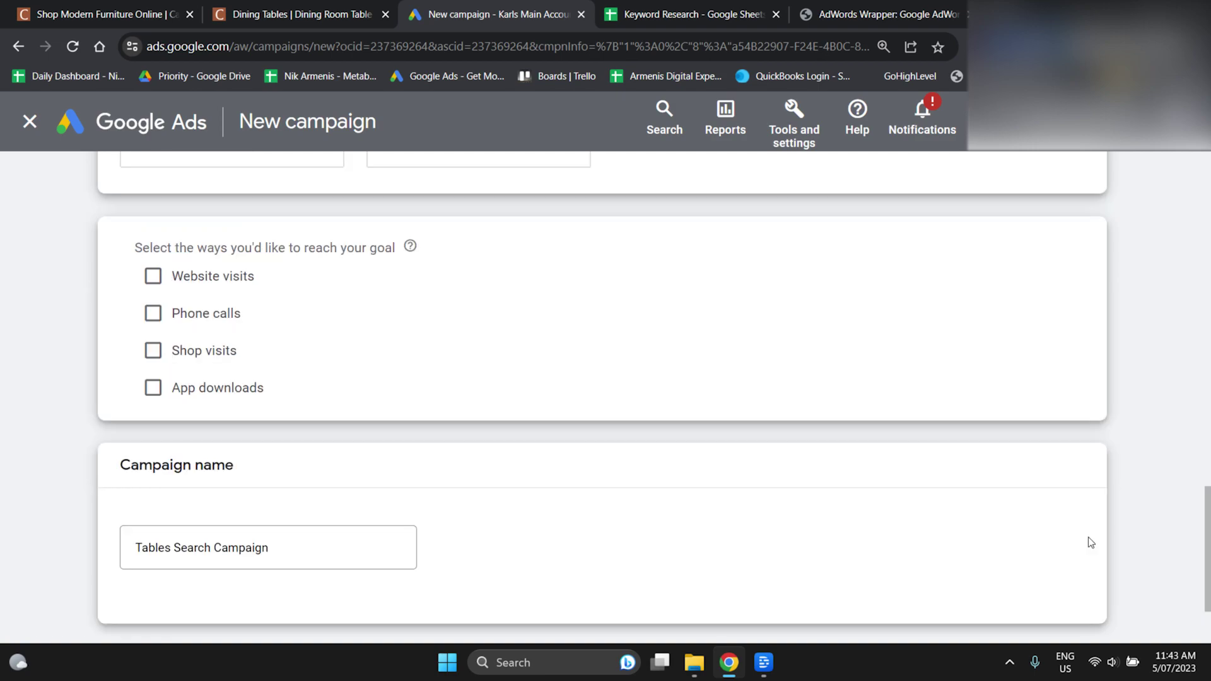
{"action": "scroll", "coordinate": [1046, 549], "scroll_direction": "down", "scroll_amount": 2}
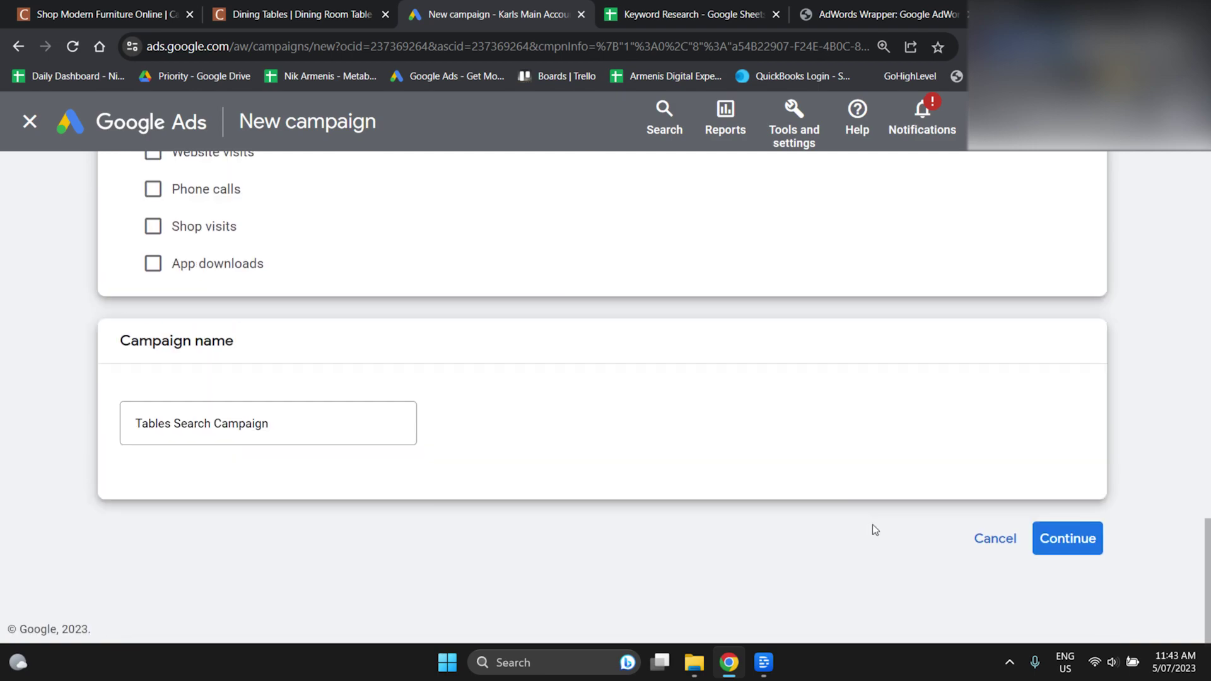
{"action": "left_click", "coordinate": [1070, 538]}
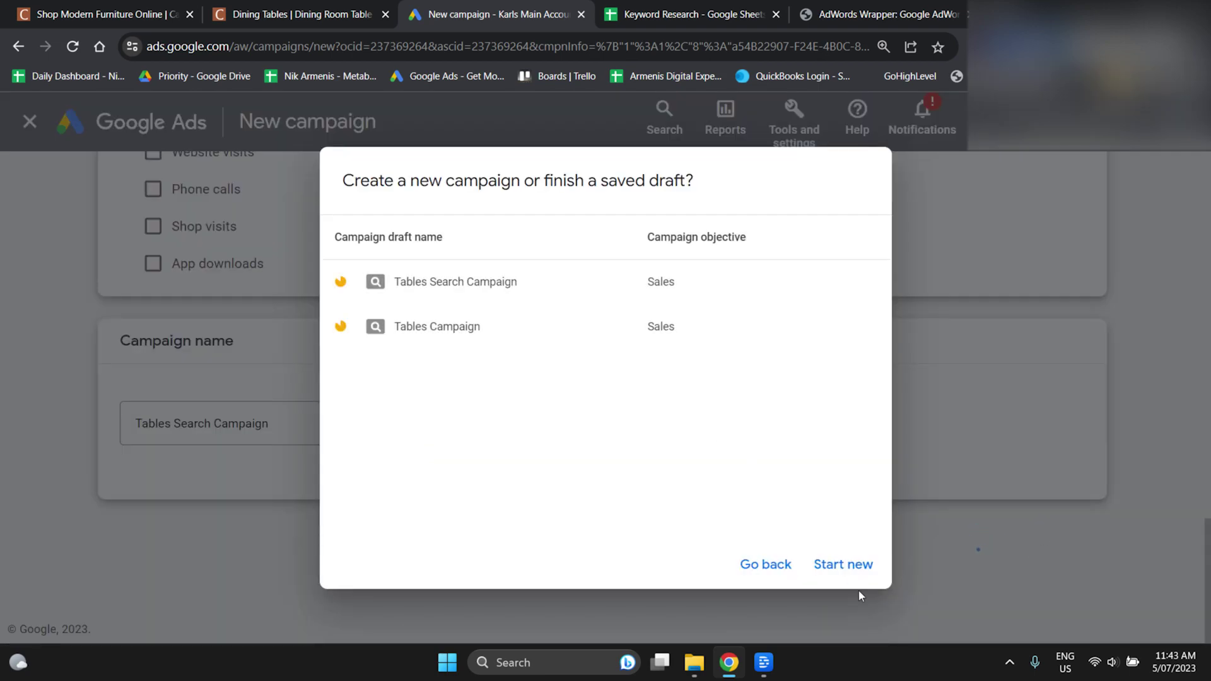
{"action": "left_click", "coordinate": [820, 569]}
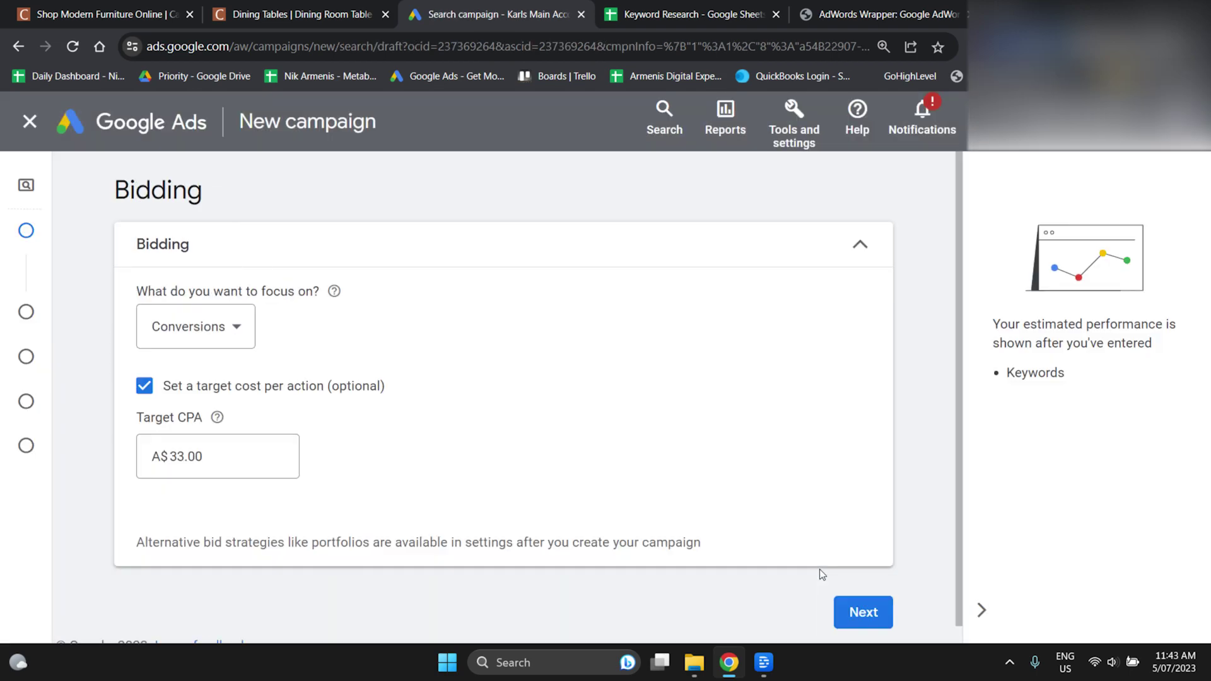
- Turn off the target cost per action, set the bidding focus to Conversion value, and continue to the campaign settings
{"action": "left_click", "coordinate": [183, 382]}
{"action": "left_click", "coordinate": [203, 329]}
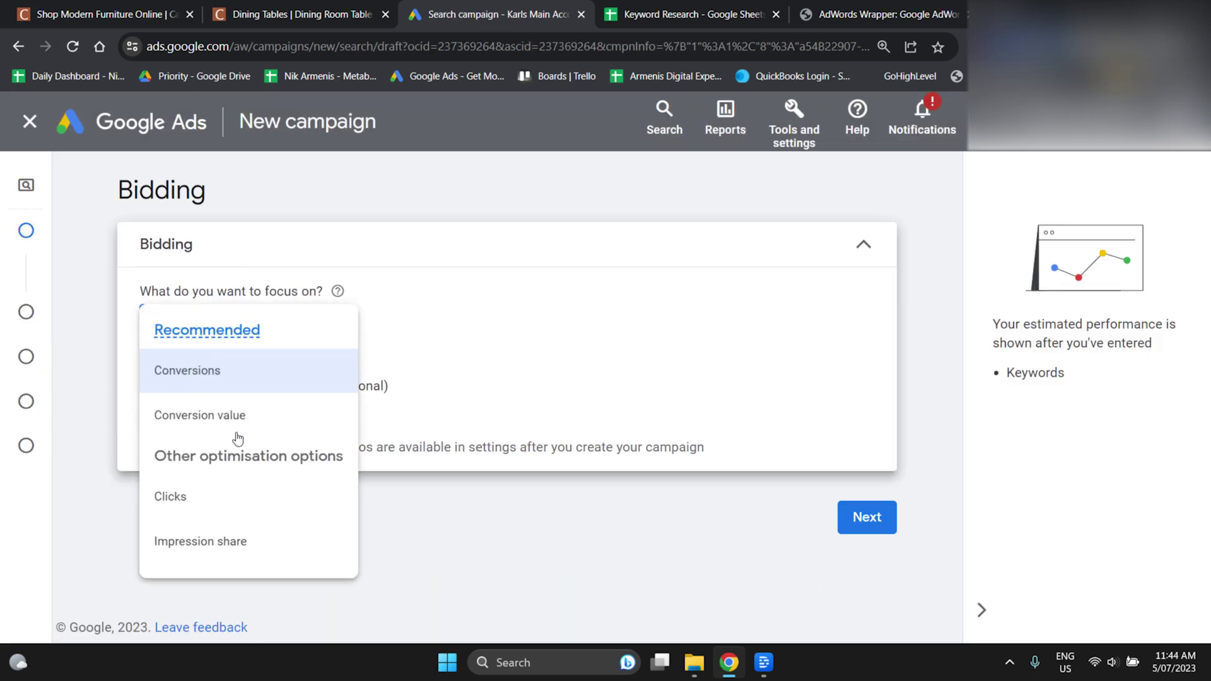
{"action": "left_click", "coordinate": [236, 423]}
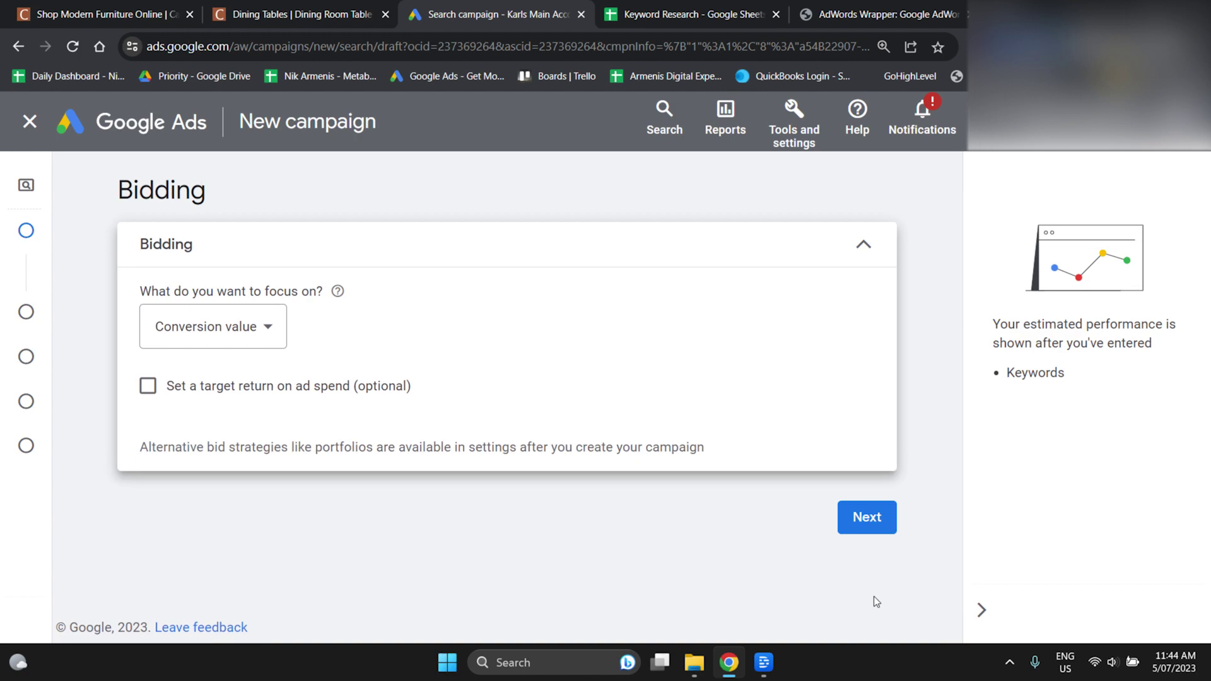
{"action": "left_click", "coordinate": [874, 598]}
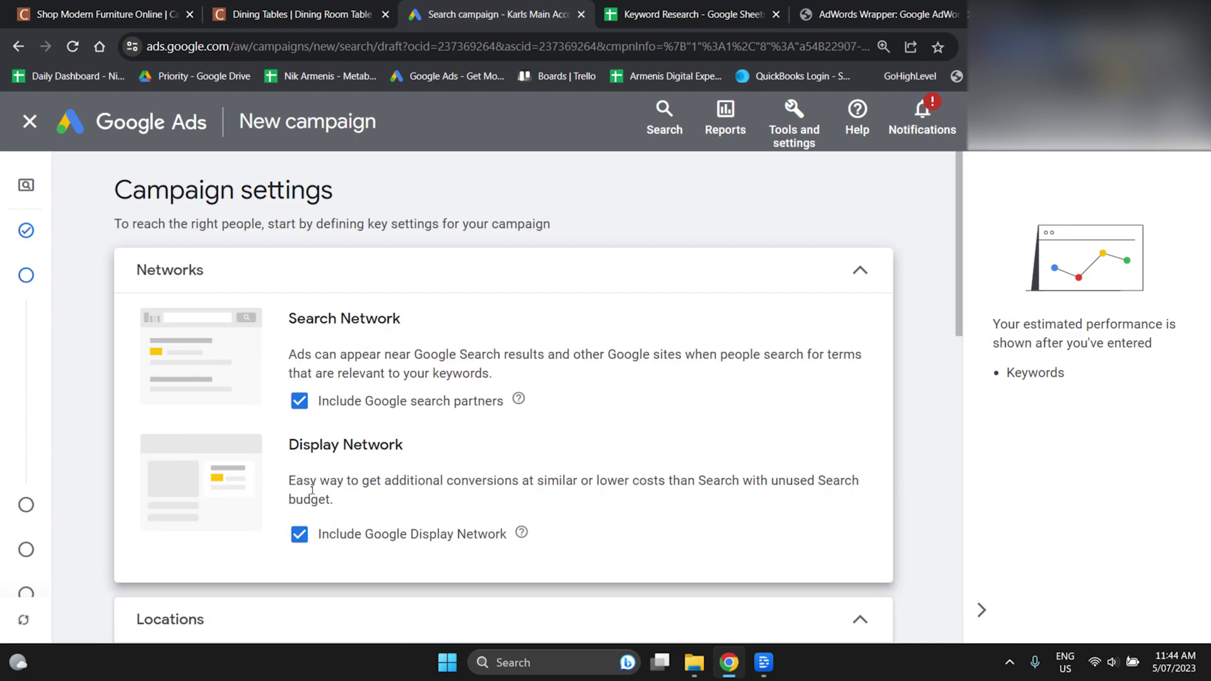
- Set the target location to Australia and proceed to the keywords and ads stage
{"action": "scroll", "coordinate": [311, 490], "scroll_direction": "down", "scroll_amount": 5}
{"action": "scroll", "coordinate": [351, 503], "scroll_direction": "up", "scroll_amount": 5}
{"action": "scroll", "coordinate": [354, 506], "scroll_direction": "down", "scroll_amount": 4}
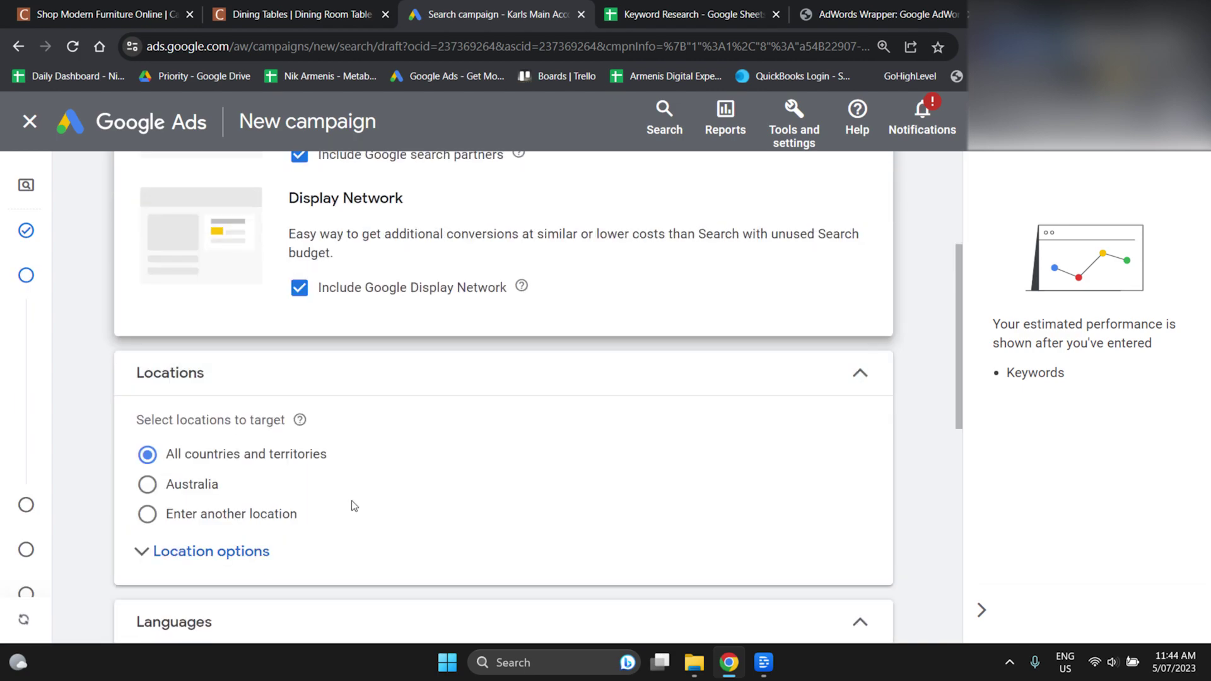
{"action": "left_click", "coordinate": [148, 487]}
{"action": "scroll", "coordinate": [717, 532], "scroll_direction": "down", "scroll_amount": 7}
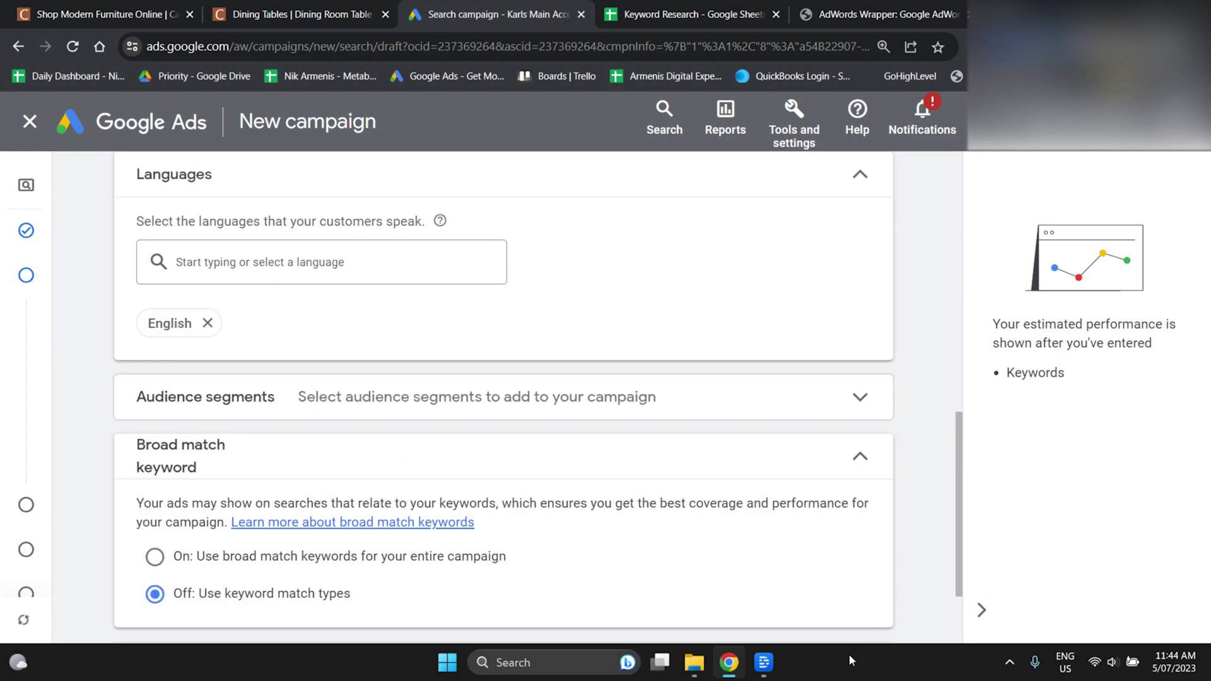
{"action": "scroll", "coordinate": [841, 604], "scroll_direction": "down", "scroll_amount": 2}
{"action": "left_click", "coordinate": [872, 594]}
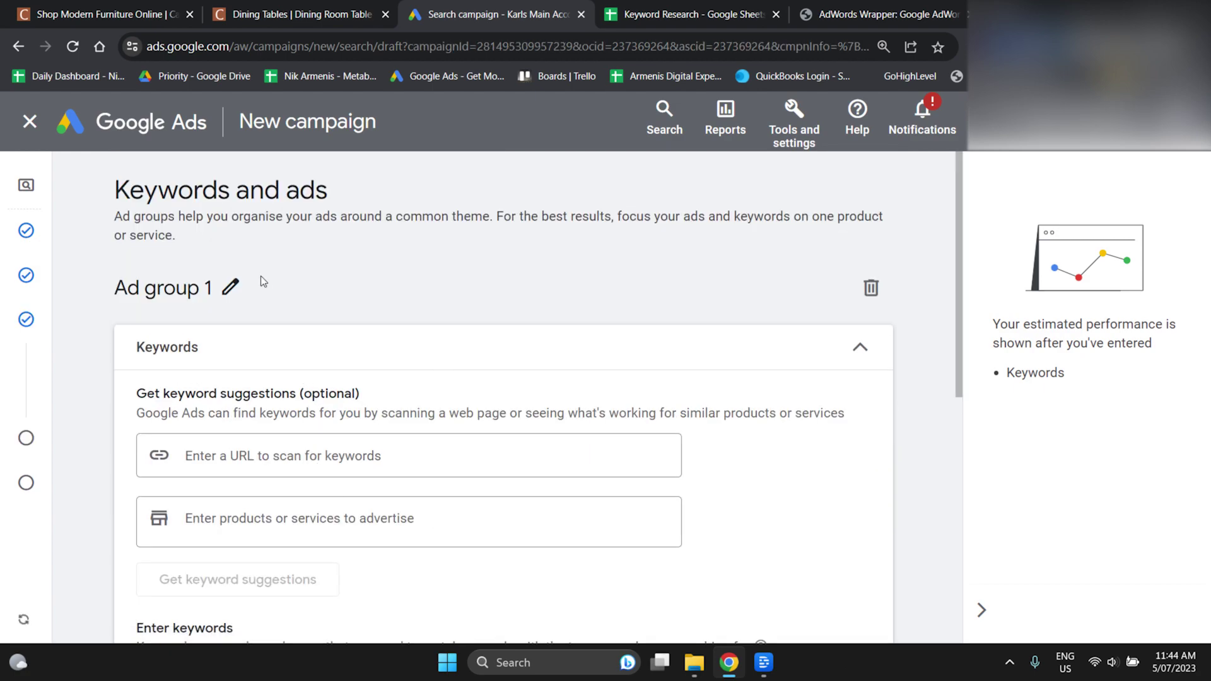
- Rename Ad group 1 to Dining Table
{"action": "left_click", "coordinate": [230, 287]}
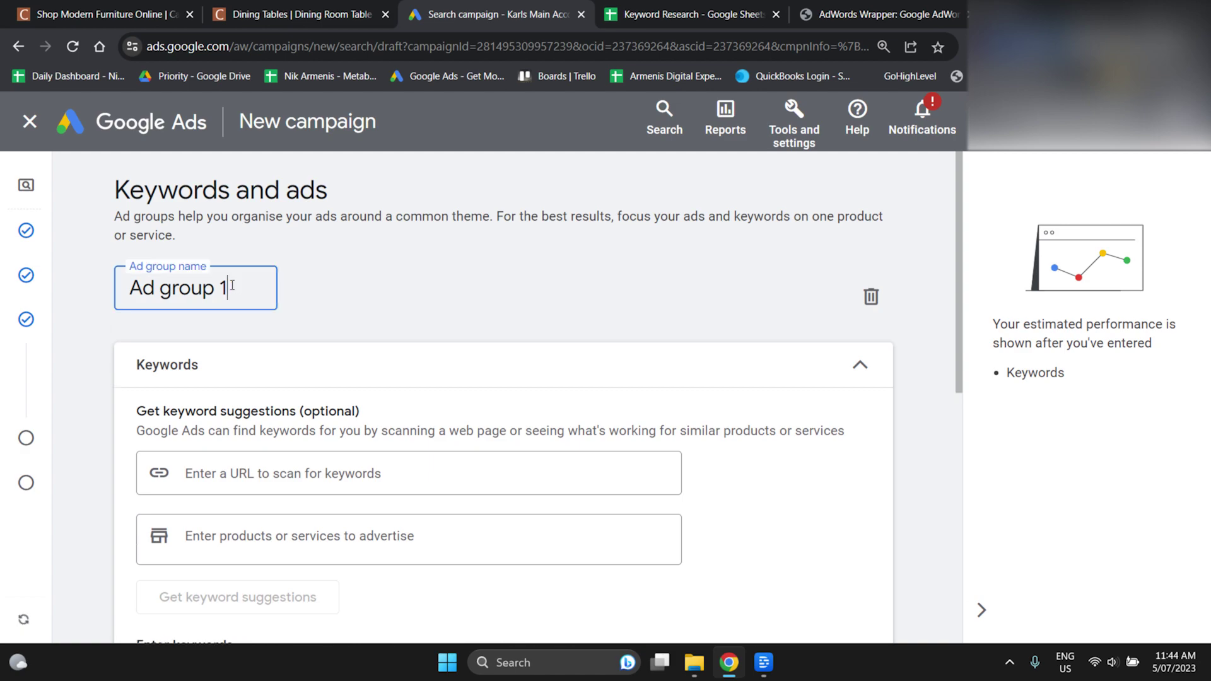
{"action": "key", "text": "ctrl+a"}
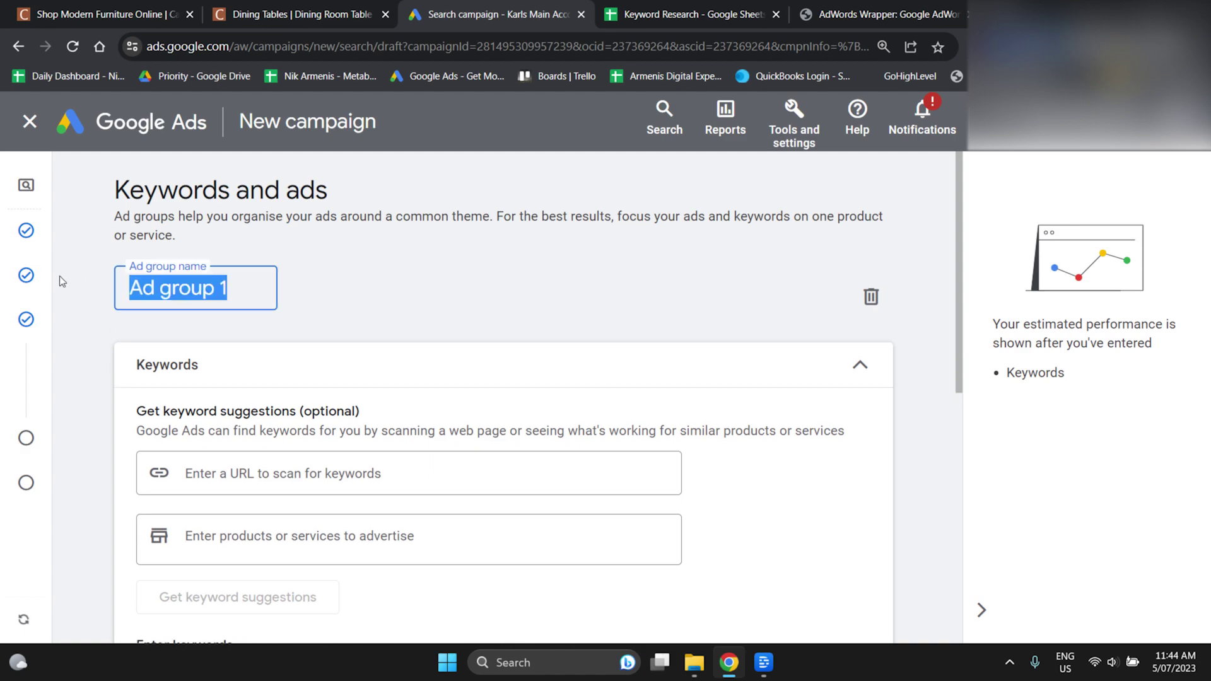
{"action": "type", "text": "Dinn"}
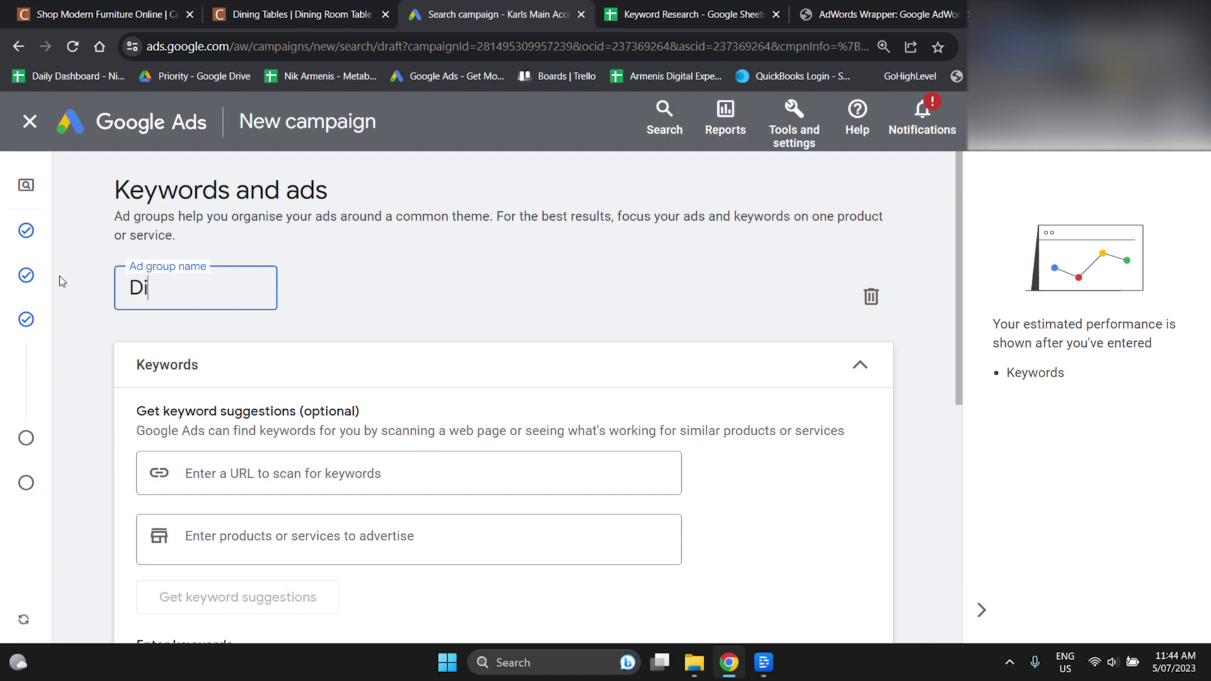
{"action": "type", "text": "ning Table"}
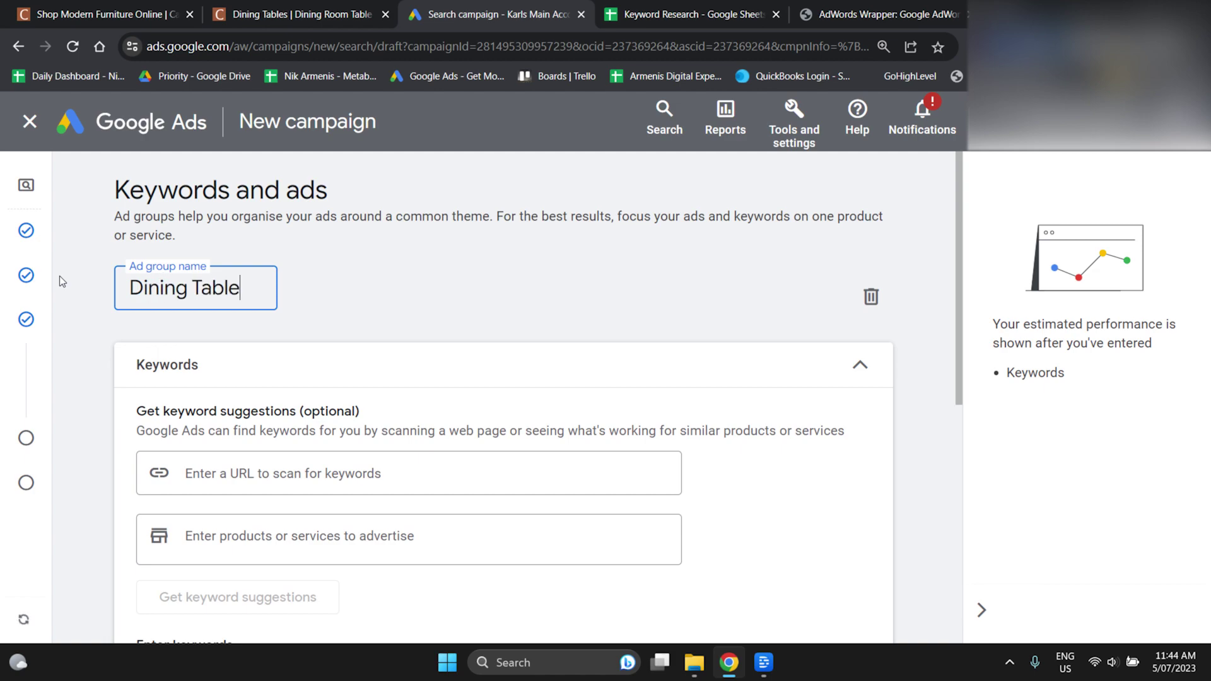
- Switch to the Keyword Research spreadsheet and review the Tables Campaign sheet's name and the ad group entries in row 2
{"action": "left_click", "coordinate": [661, 15]}
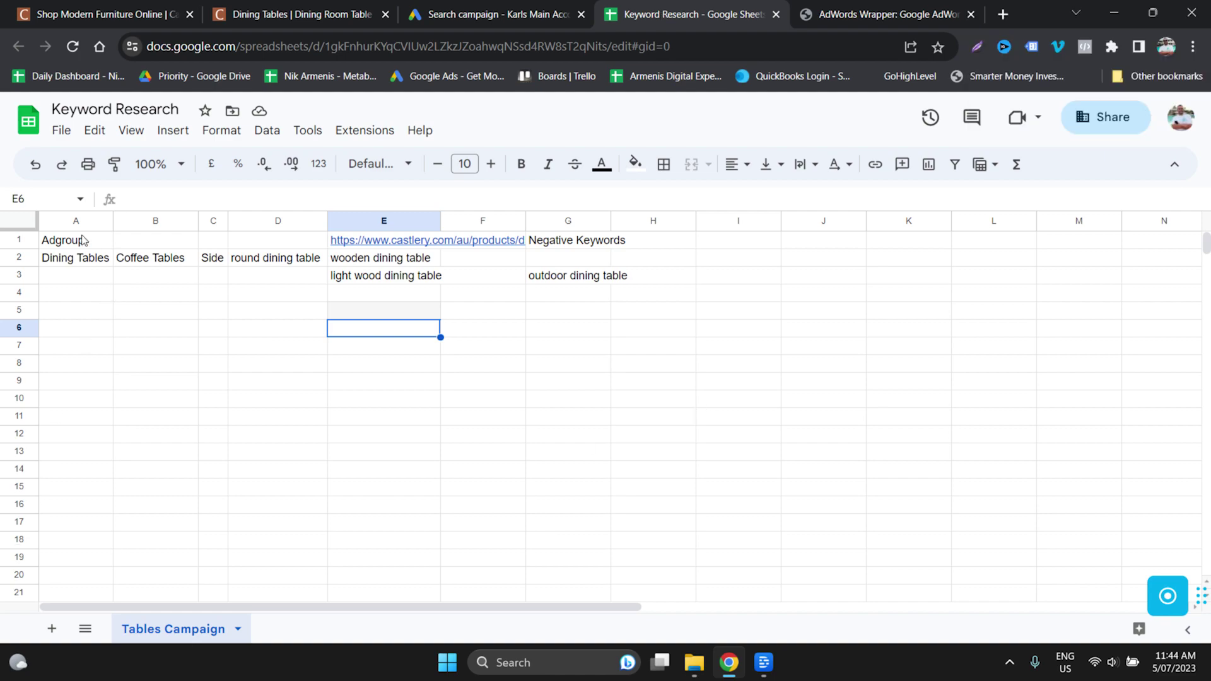
{"action": "double_click", "coordinate": [169, 630]}
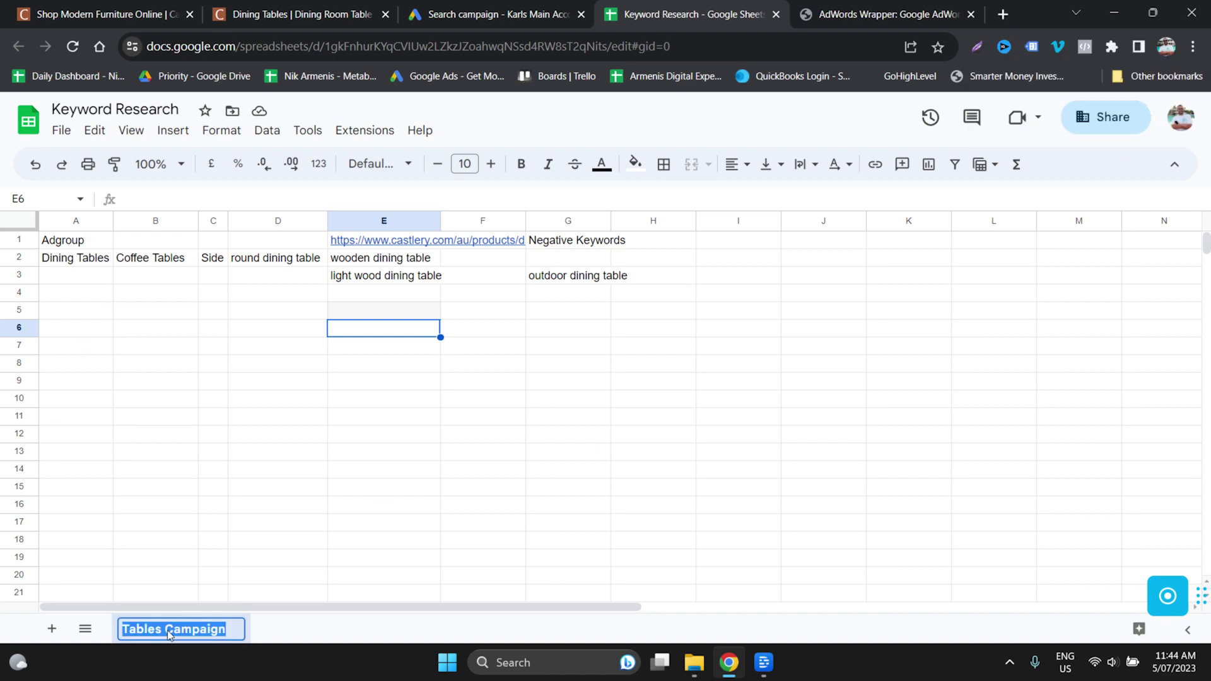
{"action": "left_click", "coordinate": [291, 637]}
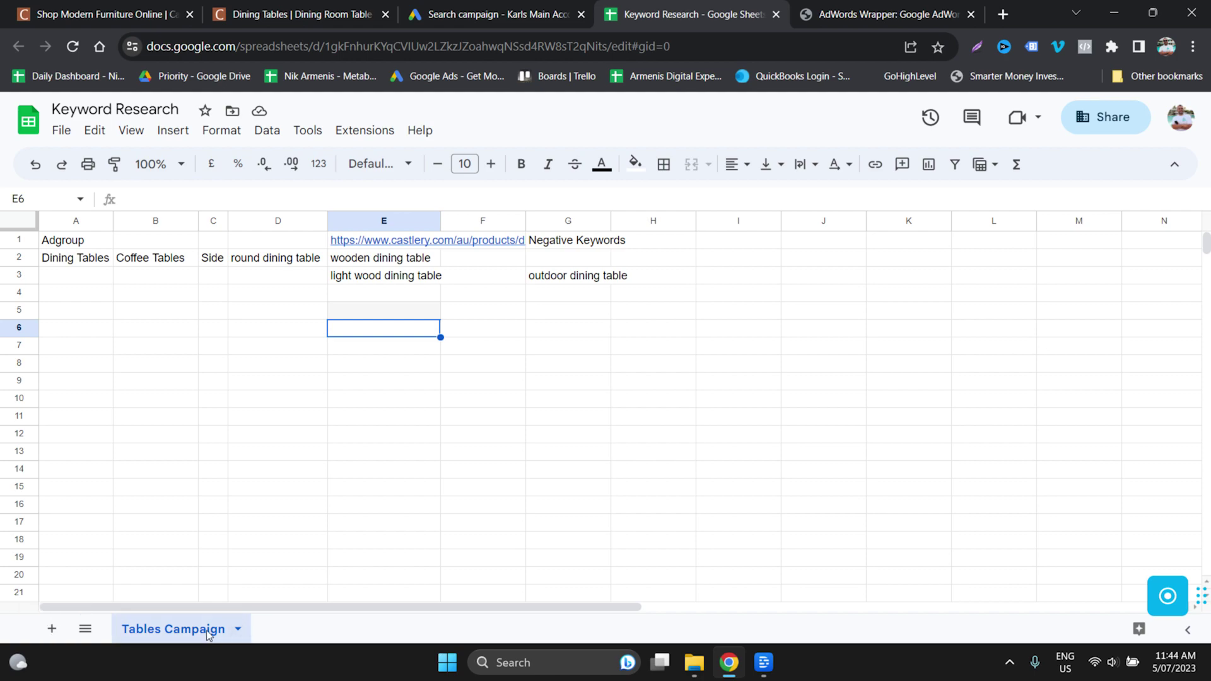
{"action": "left_click", "coordinate": [74, 263]}
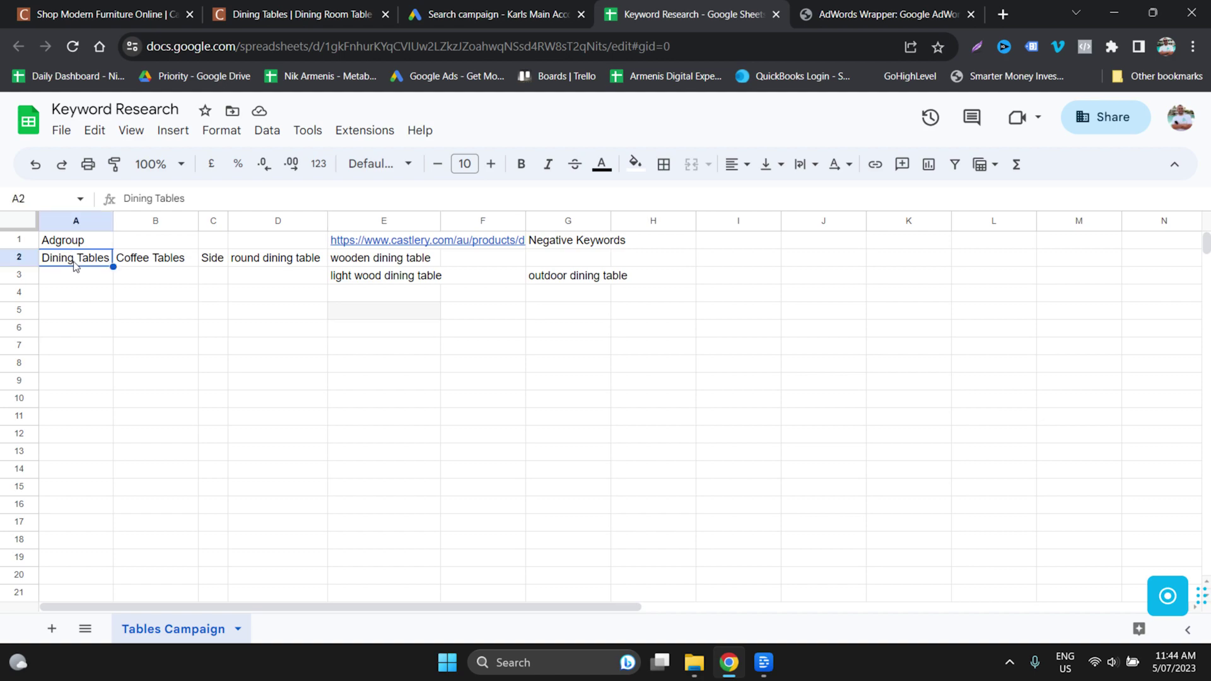
{"action": "left_click", "coordinate": [145, 265]}
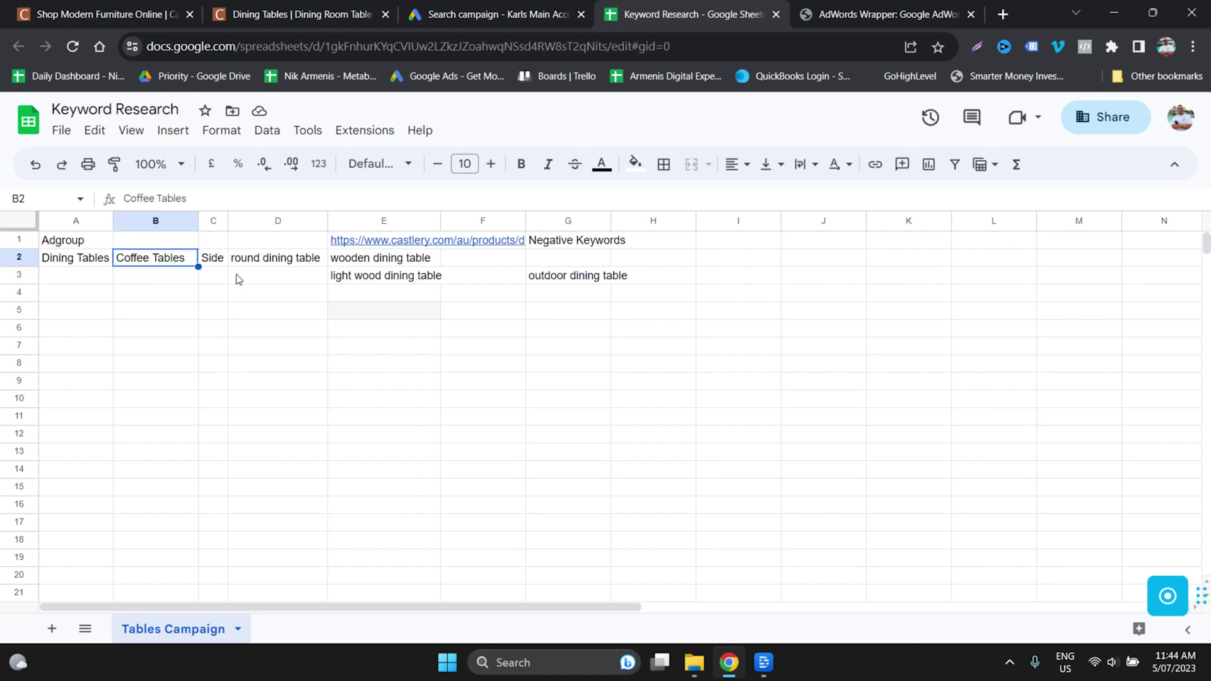
{"action": "left_click", "coordinate": [259, 269]}
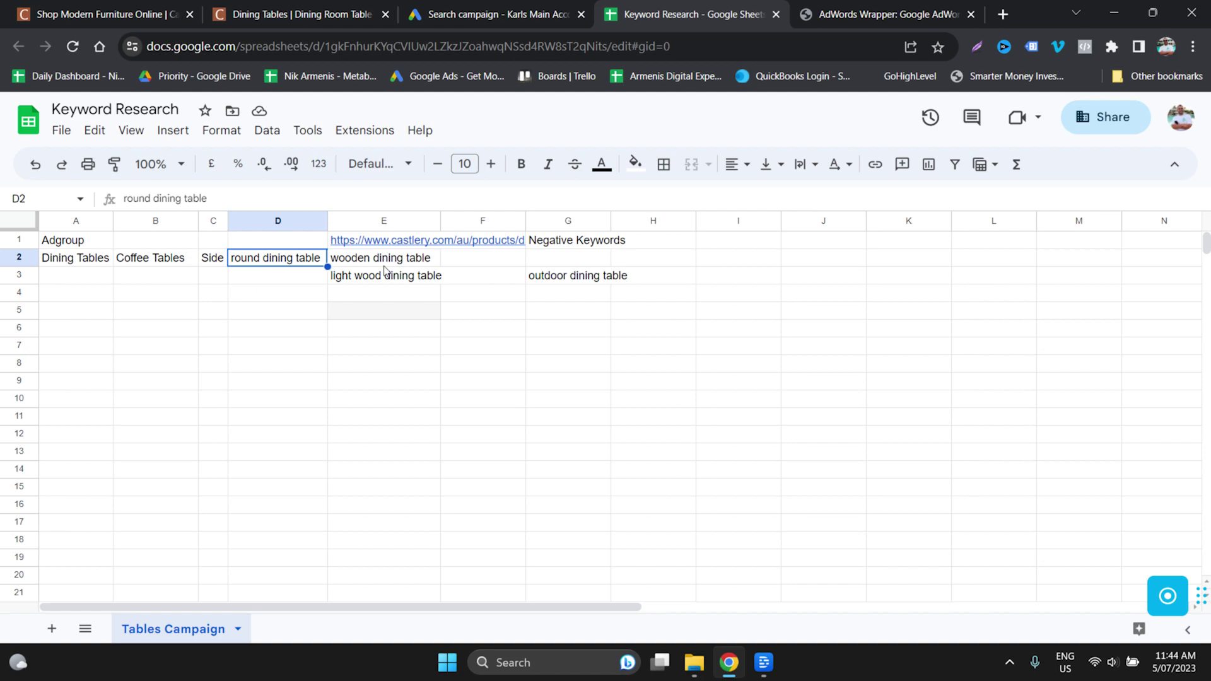
- Review the dining table keywords and the negative keyword outdoor dining table in the sheet, and return to the Google Ads campaign
{"action": "left_click", "coordinate": [283, 242]}
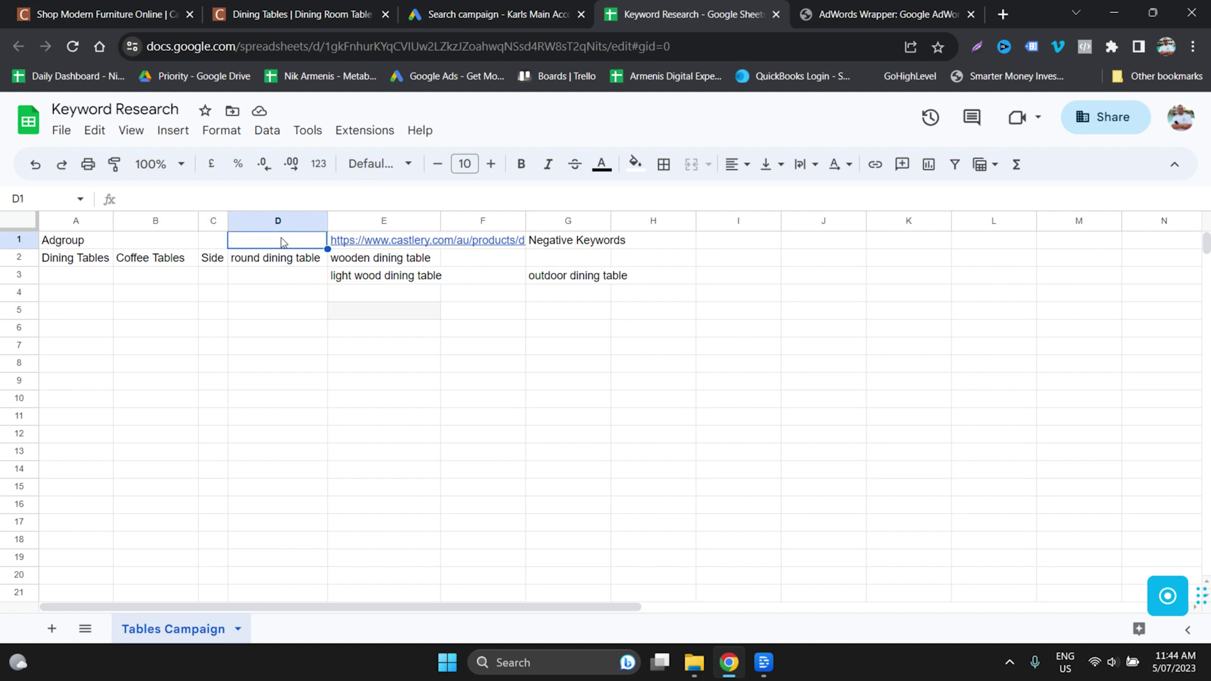
{"action": "left_click", "coordinate": [124, 244]}
{"action": "left_click", "coordinate": [569, 279]}
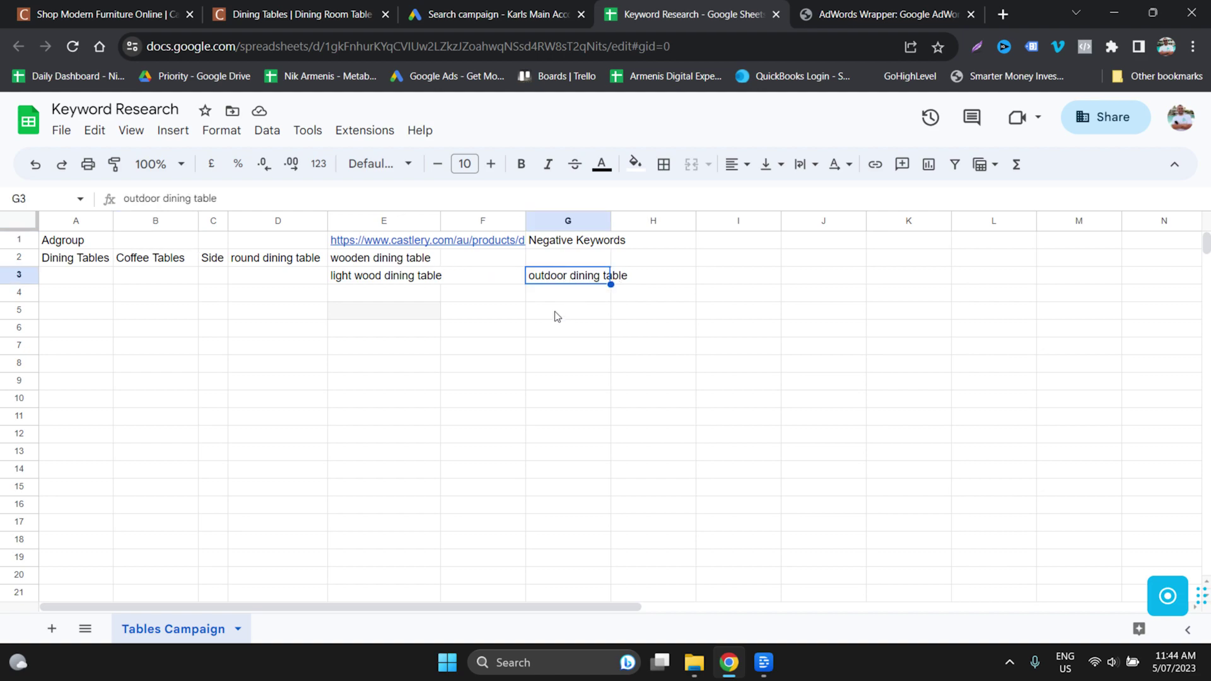
{"action": "left_click", "coordinate": [266, 257]}
{"action": "left_click", "coordinate": [134, 243]}
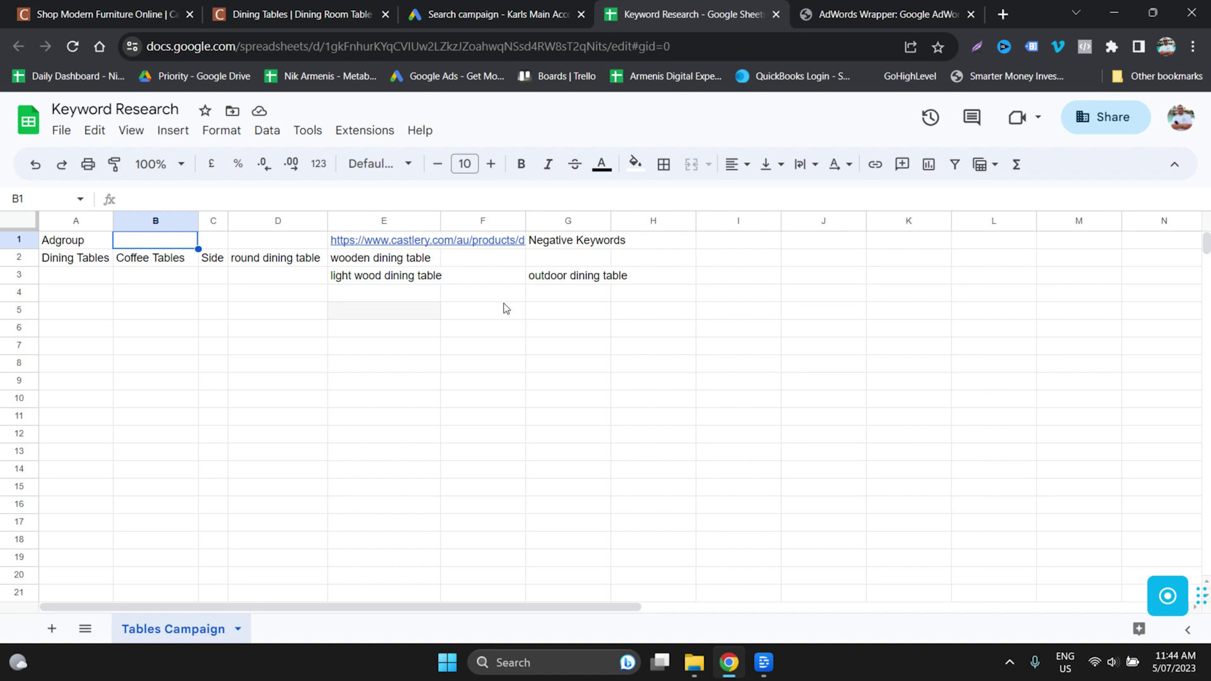
{"action": "left_click", "coordinate": [460, 17]}
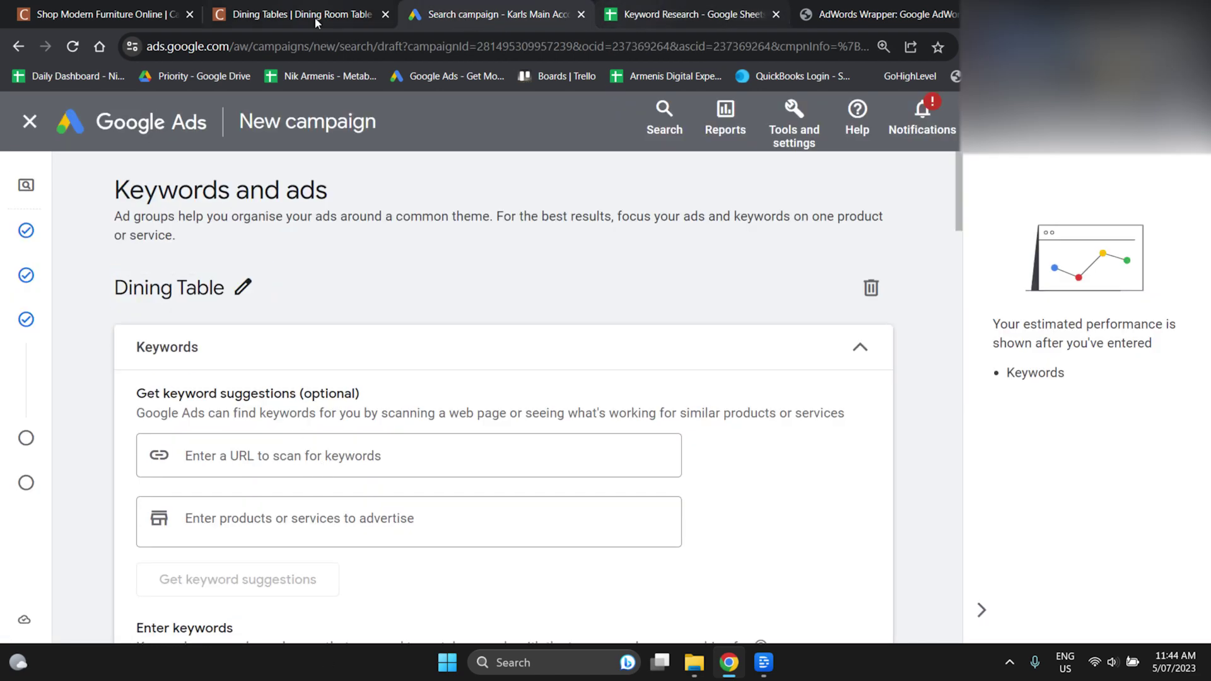
{"action": "left_click", "coordinate": [312, 16]}
{"action": "left_click", "coordinate": [485, 14]}
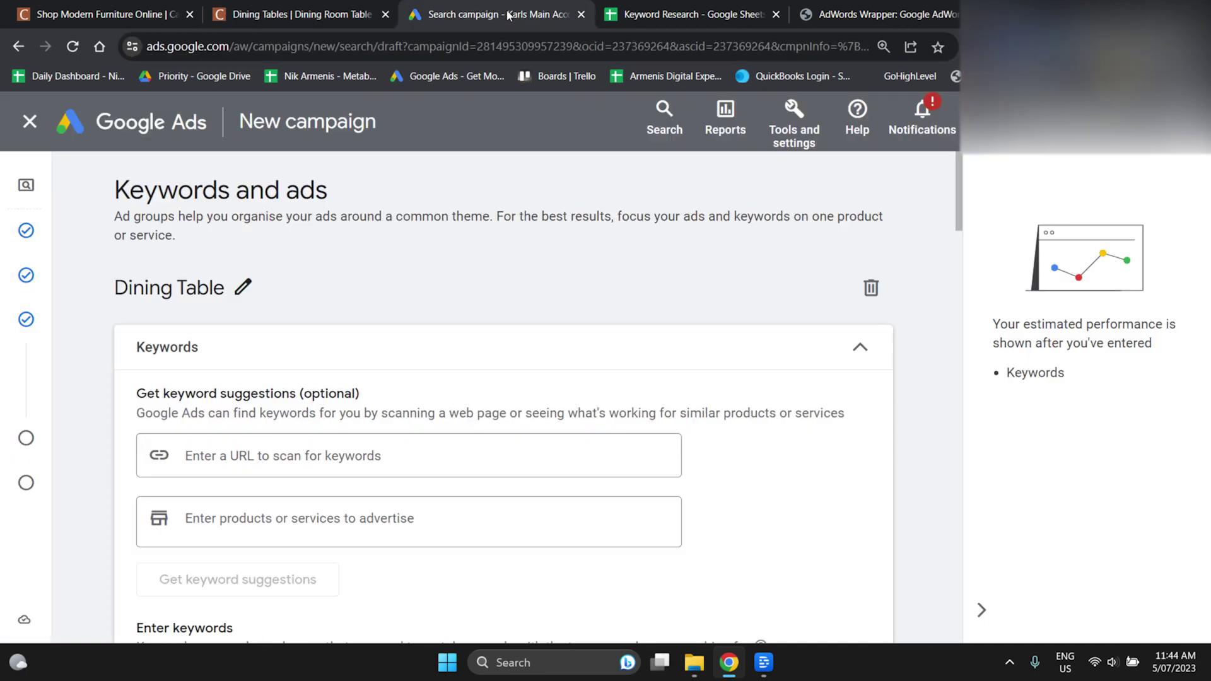
{"action": "left_click", "coordinate": [247, 455]}
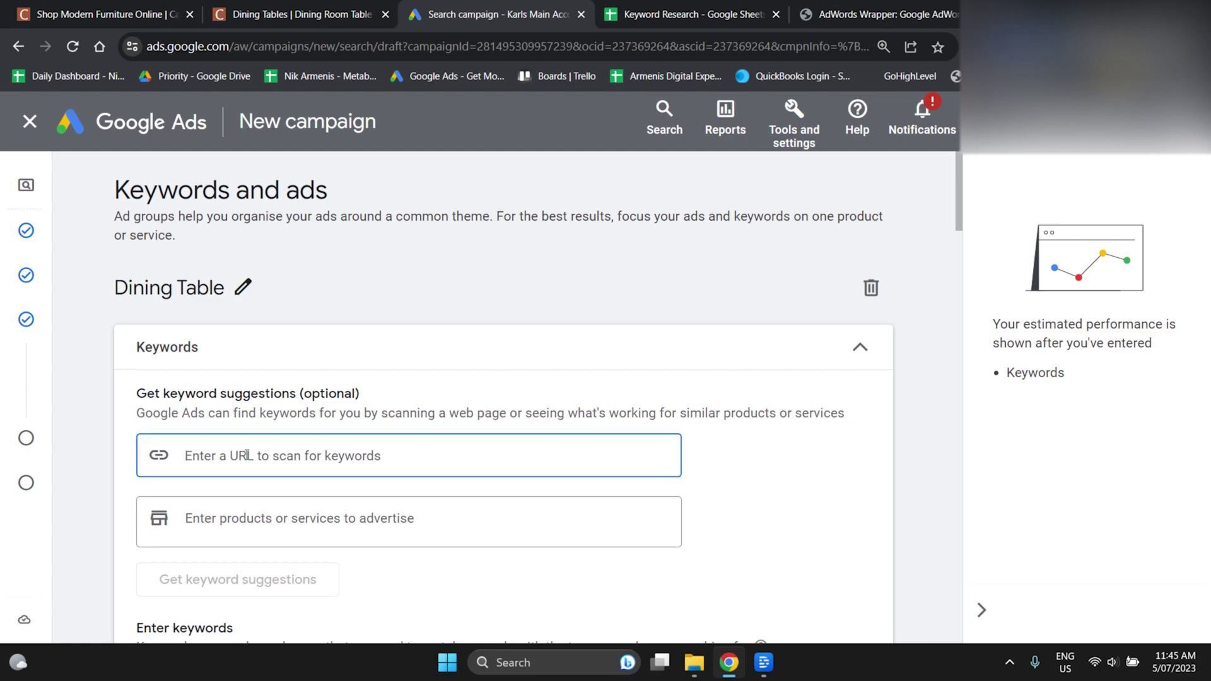
{"action": "type", "text": "https://www.castlery.com/au/tables/dining-tables"}
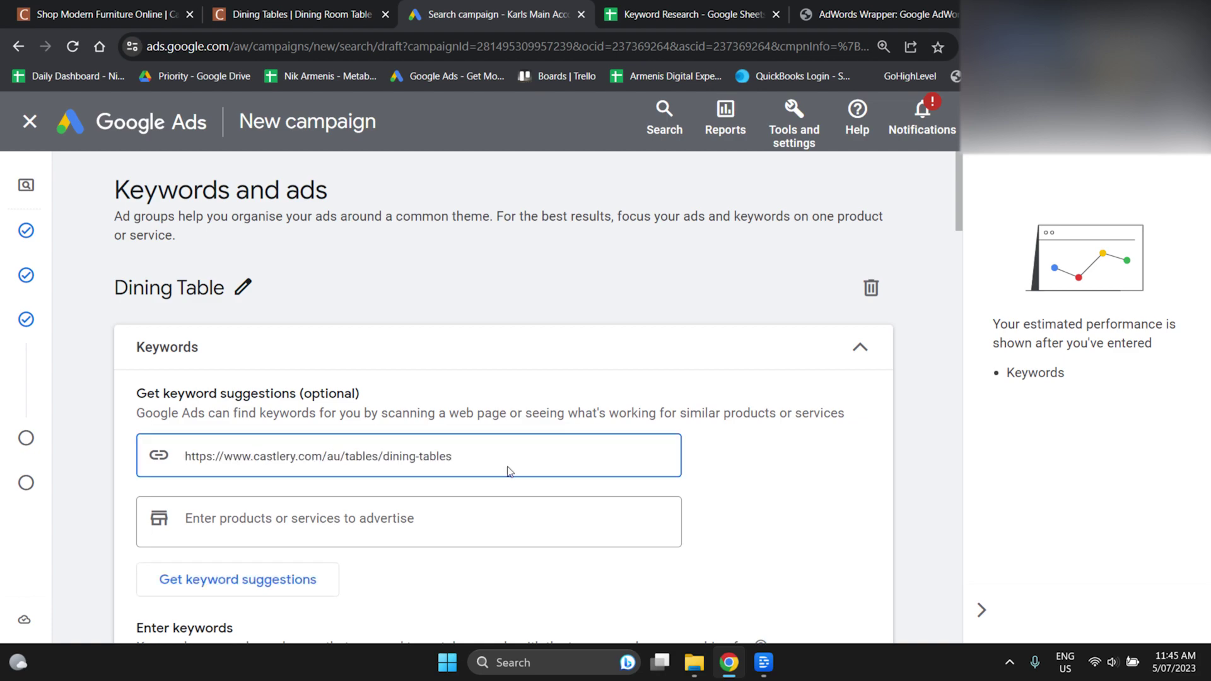
{"action": "left_click", "coordinate": [255, 577]}
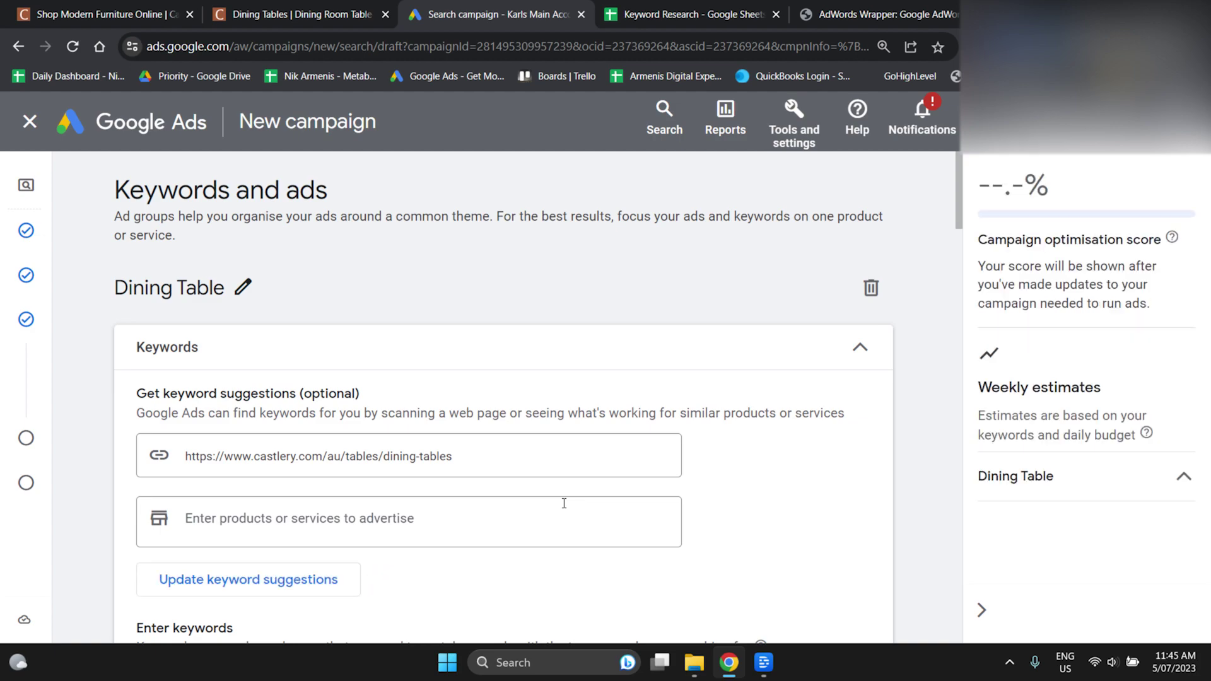
{"action": "scroll", "coordinate": [564, 504], "scroll_direction": "down", "scroll_amount": 4}
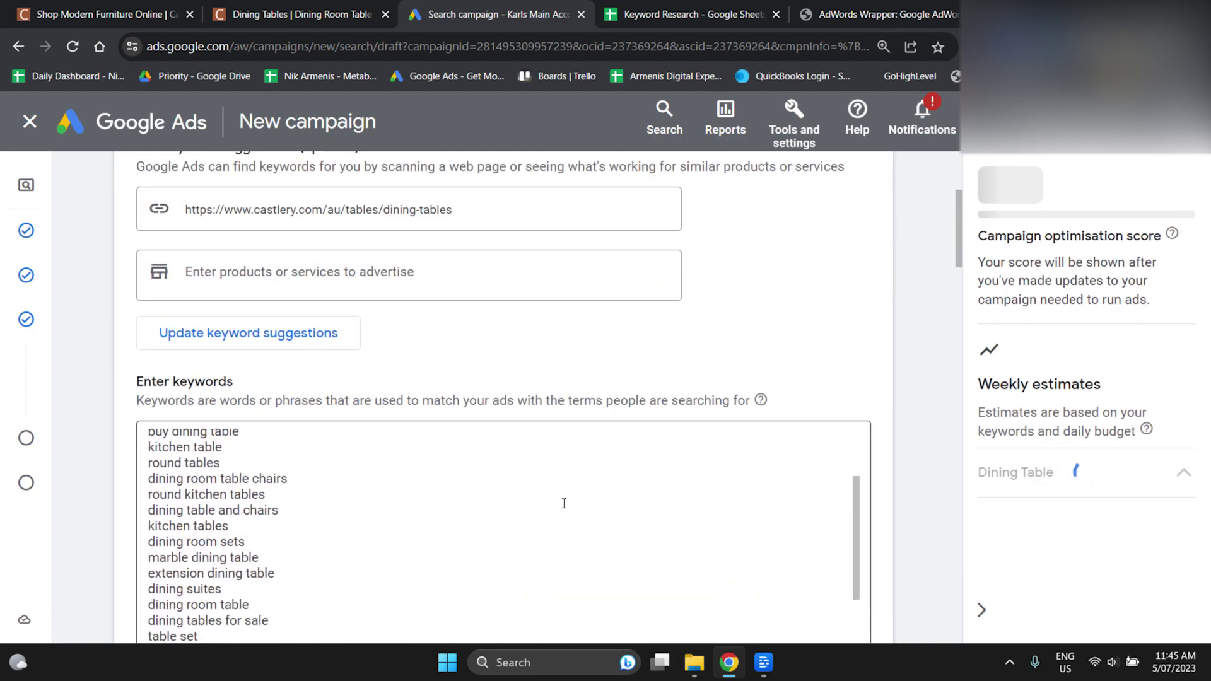
{"action": "scroll", "coordinate": [266, 553], "scroll_direction": "up", "scroll_amount": 2}
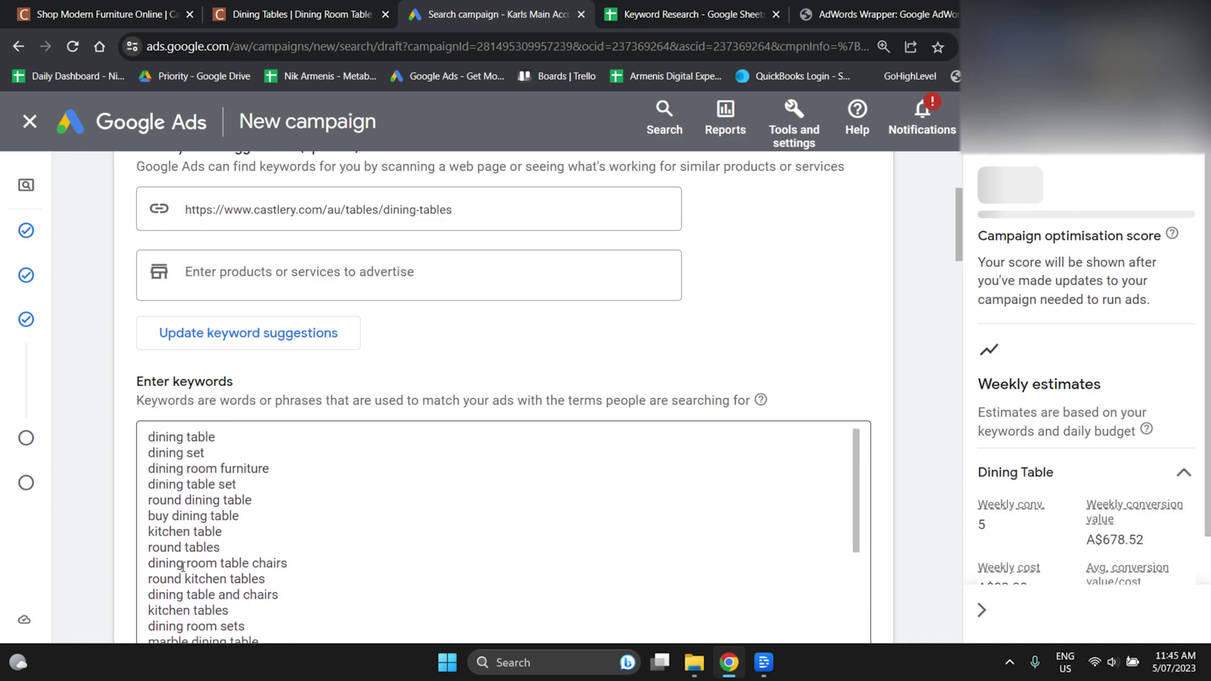
- Rename the ad group as Dining Table (Broad)
{"action": "scroll", "coordinate": [263, 316], "scroll_direction": "up", "scroll_amount": 4}
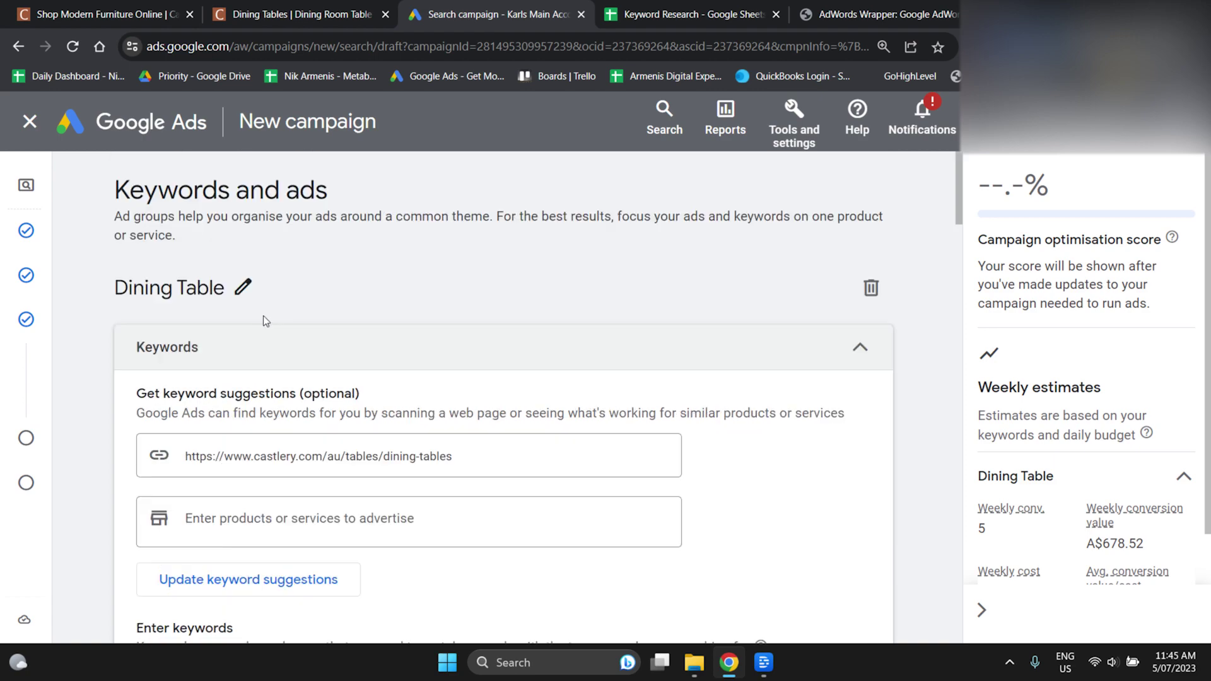
{"action": "left_click", "coordinate": [247, 285]}
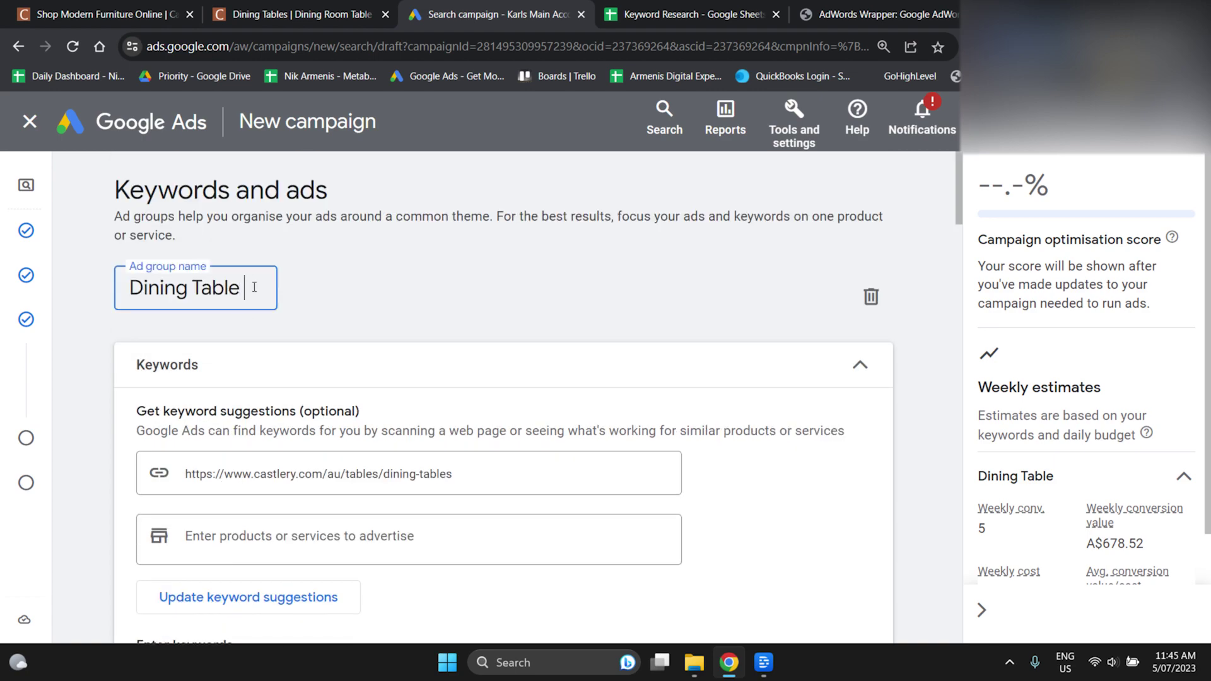
{"action": "type", "text": "(Bro"}
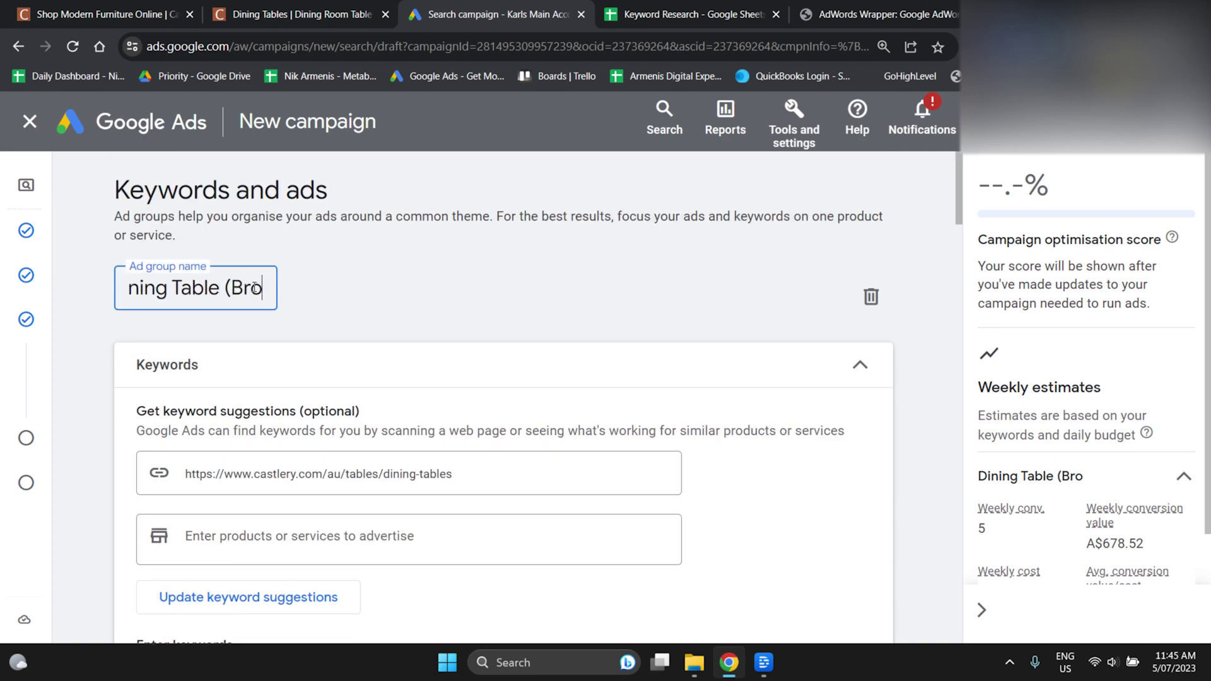
{"action": "type", "text": "ad)"}
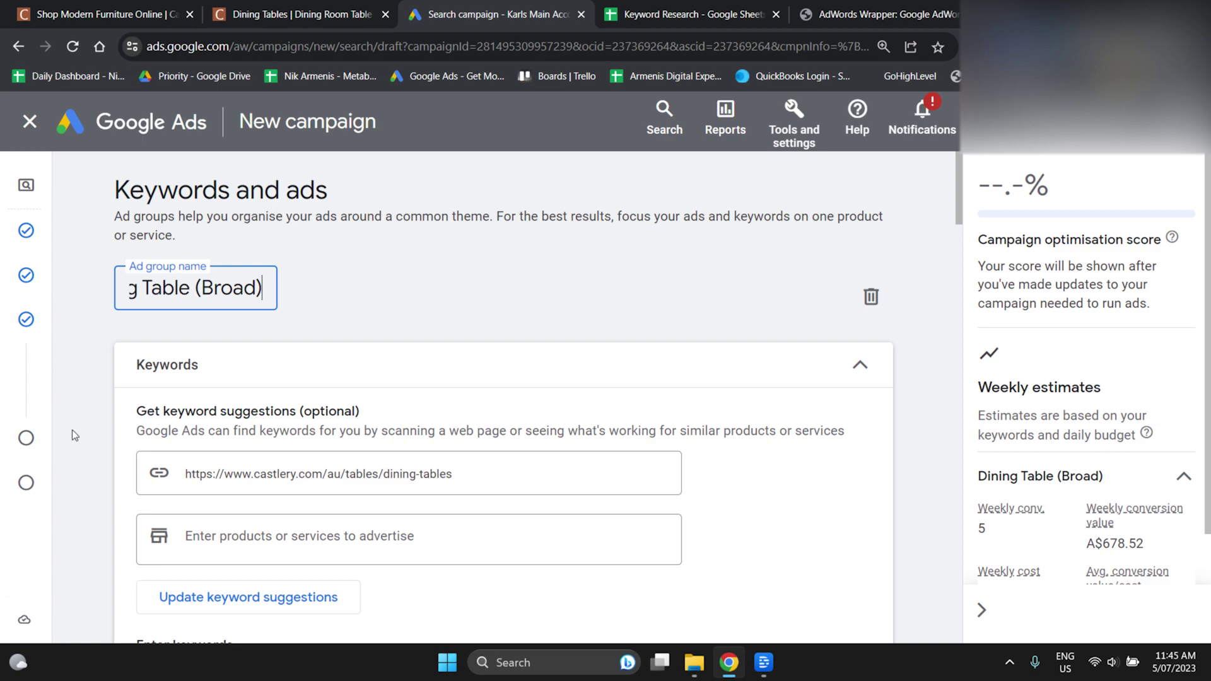
- Examine the suggested keywords in the Dining Table (Broad) ad group for their relevance
{"action": "scroll", "coordinate": [366, 460], "scroll_direction": "down", "scroll_amount": 4}
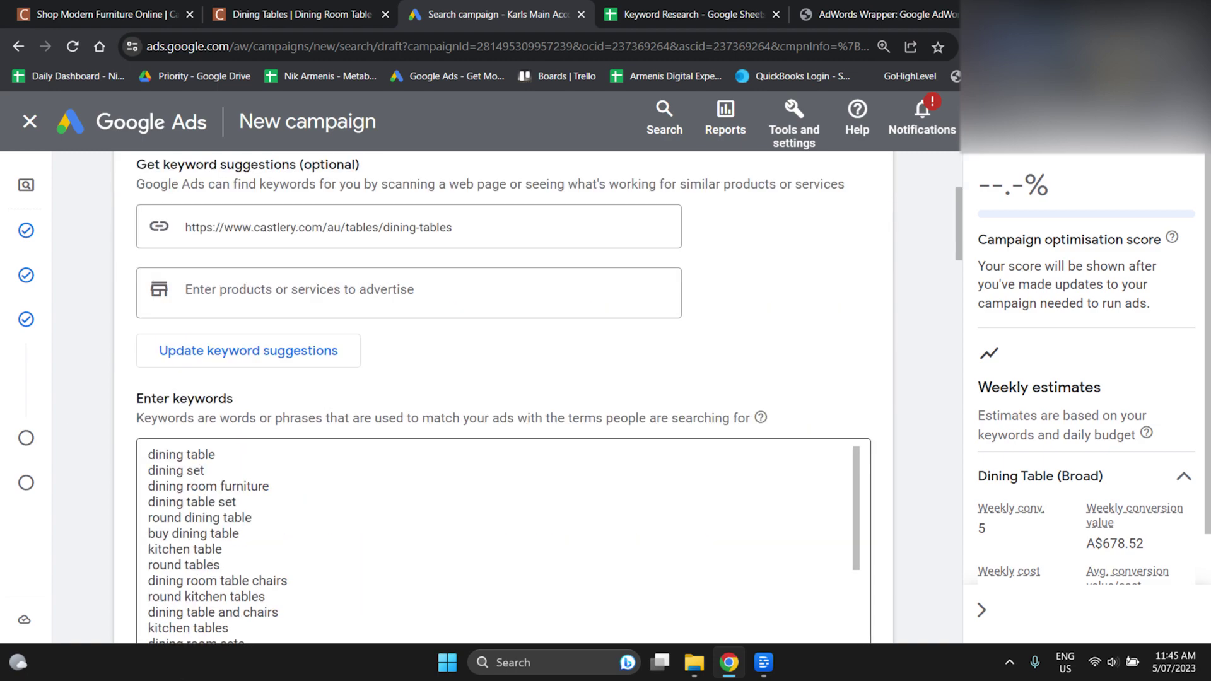
{"action": "scroll", "coordinate": [364, 458], "scroll_direction": "up", "scroll_amount": 4}
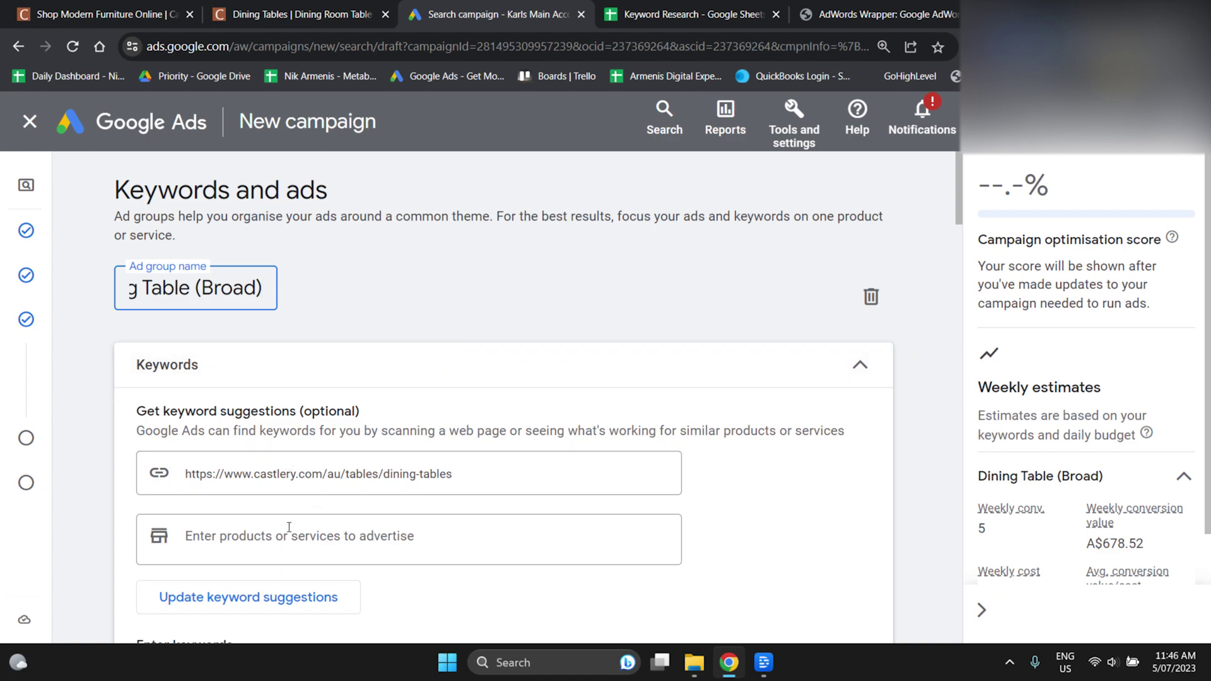
{"action": "scroll", "coordinate": [589, 544], "scroll_direction": "down", "scroll_amount": 2}
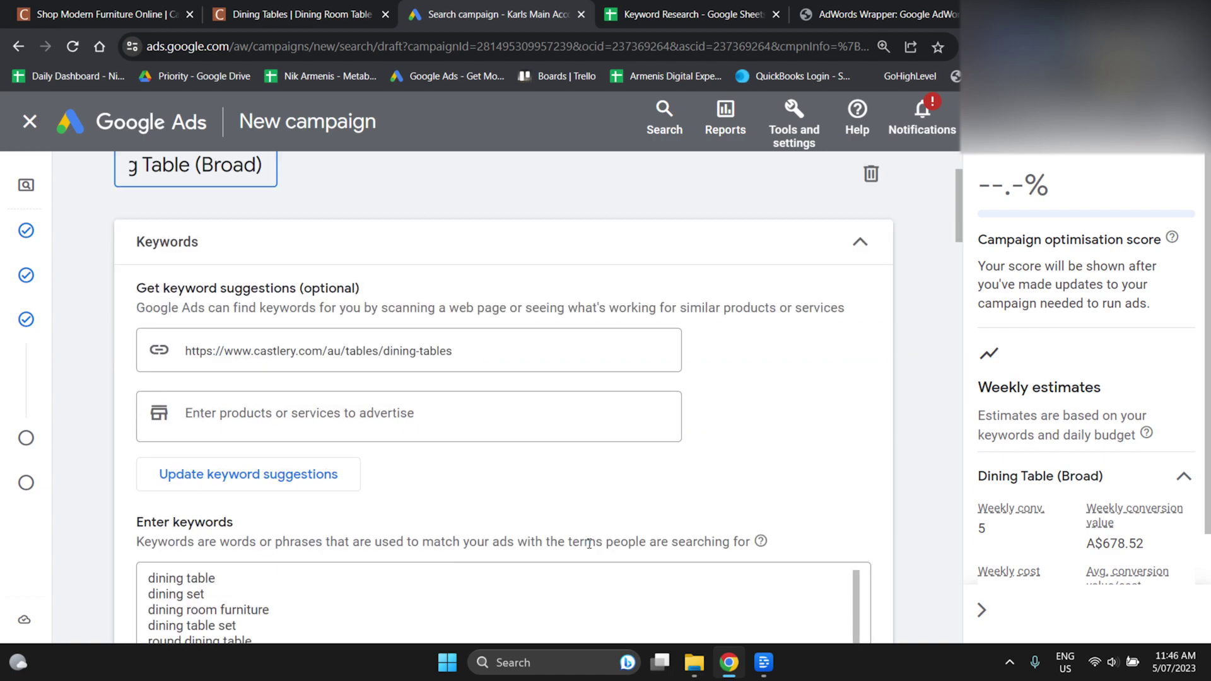
{"action": "scroll", "coordinate": [588, 544], "scroll_direction": "down", "scroll_amount": 5}
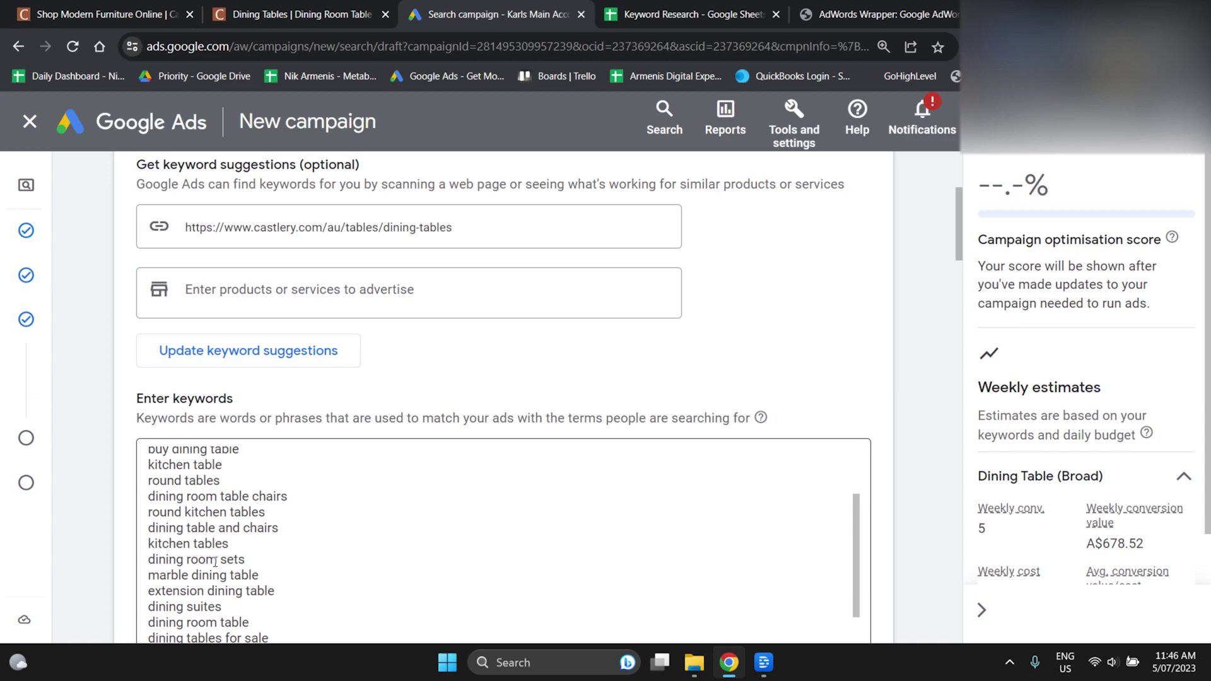
{"action": "scroll", "coordinate": [215, 561], "scroll_direction": "down", "scroll_amount": 3}
{"action": "scroll", "coordinate": [567, 536], "scroll_direction": "up", "scroll_amount": 6}
{"action": "scroll", "coordinate": [667, 449], "scroll_direction": "down", "scroll_amount": 2}
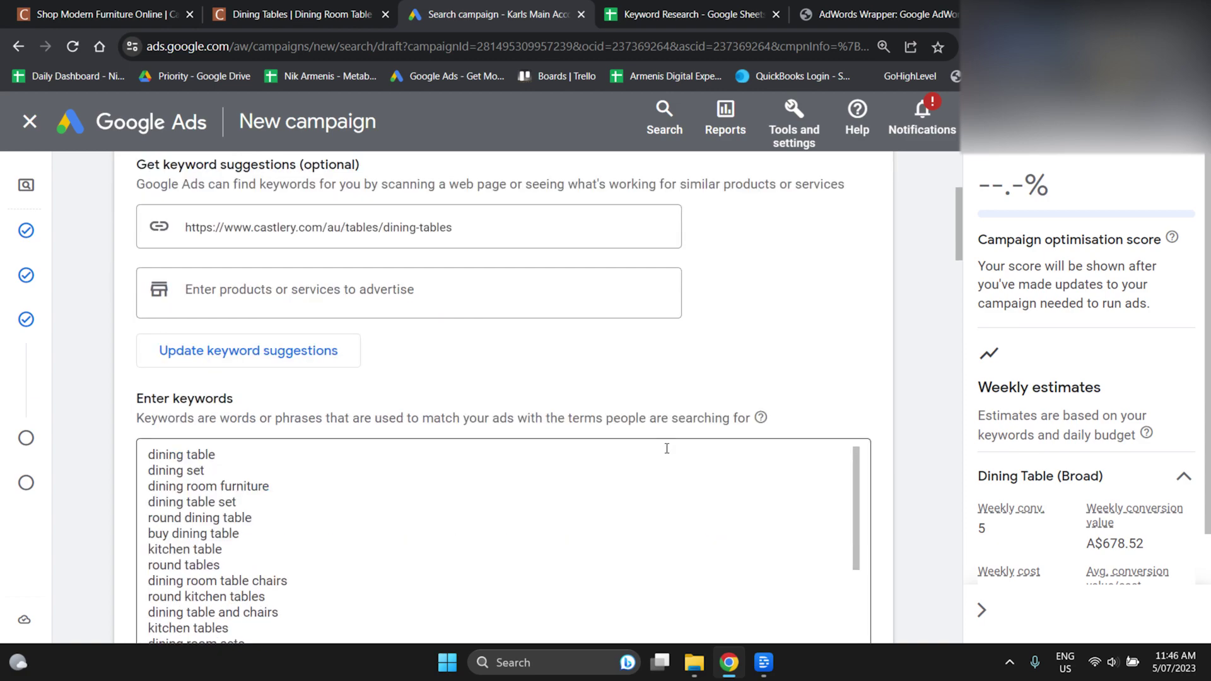
- Trim the ad group's keyword list to only dining table and dining set
{"action": "triple_click", "coordinate": [205, 567]}
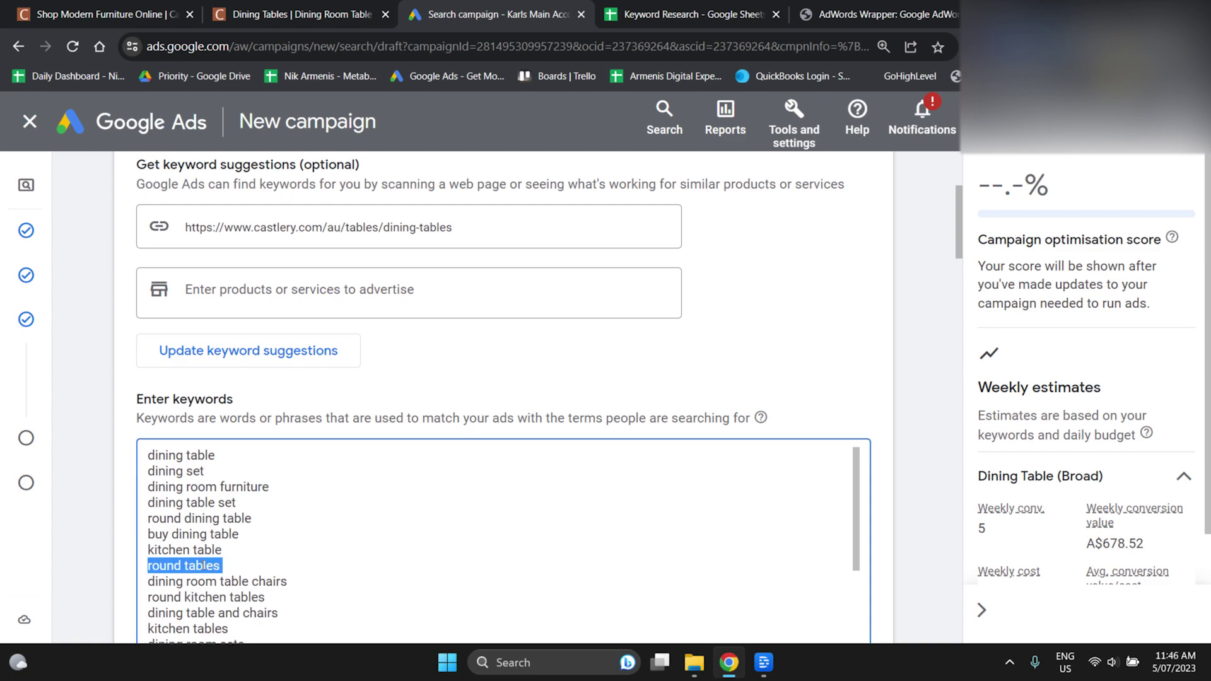
{"action": "key", "text": "BackSpace"}
{"action": "scroll", "coordinate": [202, 565], "scroll_direction": "down", "scroll_amount": 5}
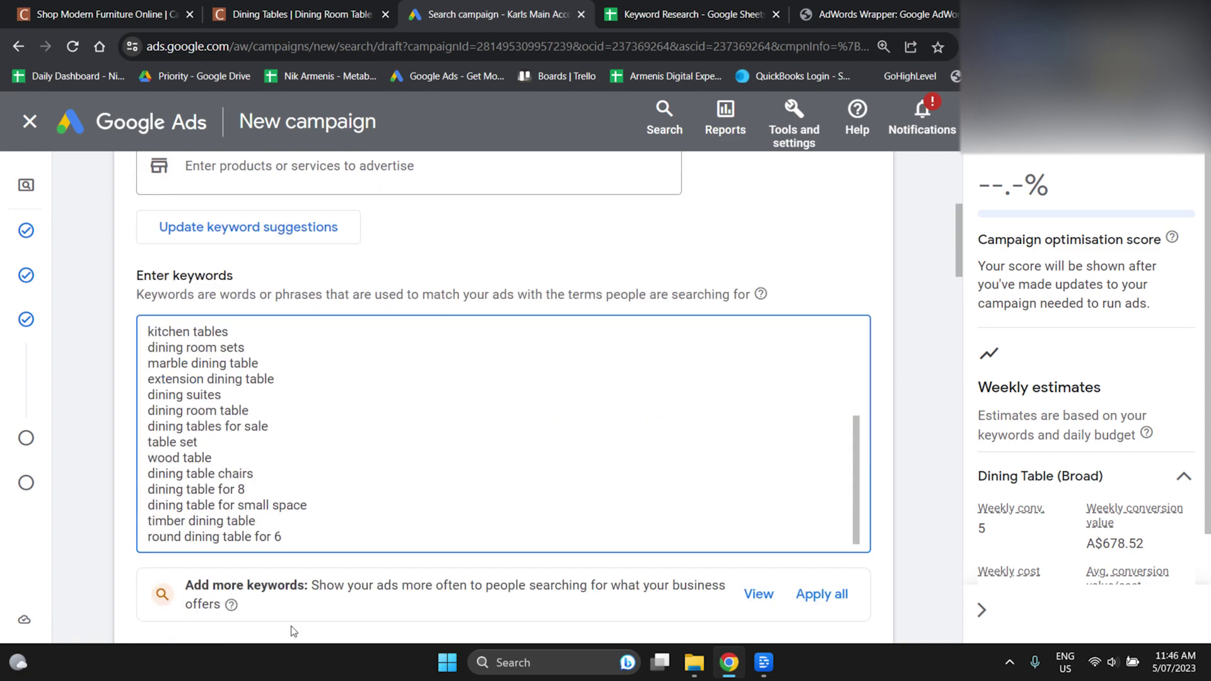
{"action": "left_click_drag", "start_coordinate": [282, 538], "coordinate": [150, 521]}
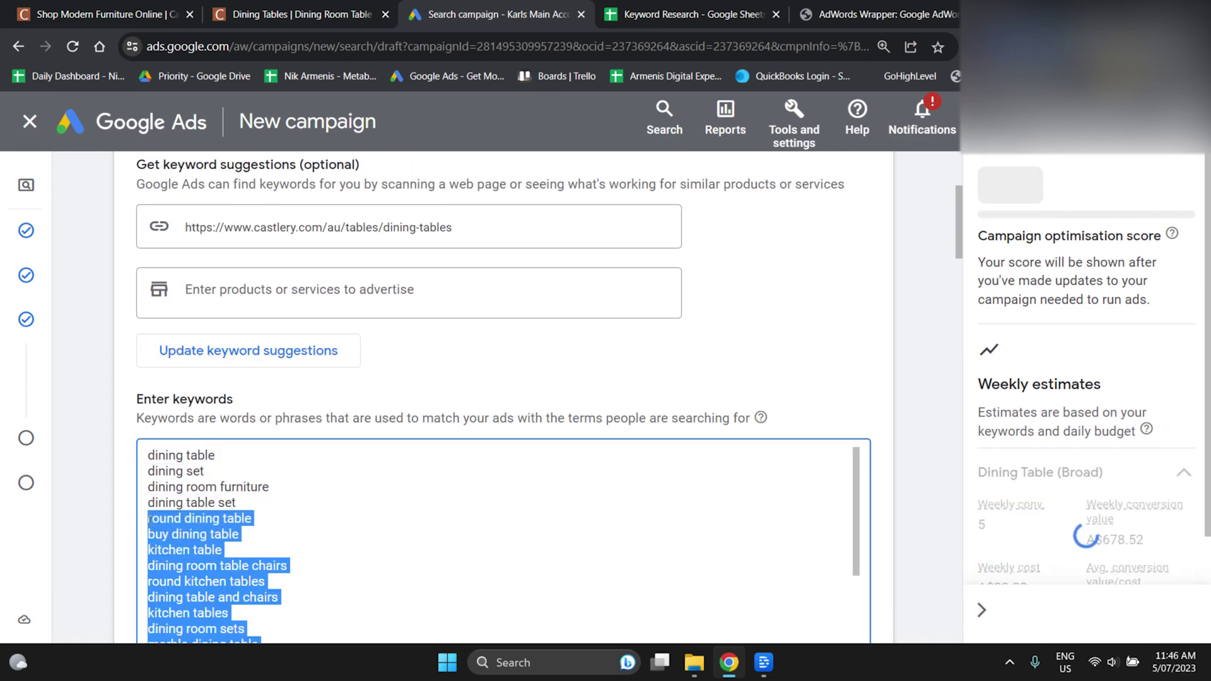
{"action": "key", "text": "BackSpace"}
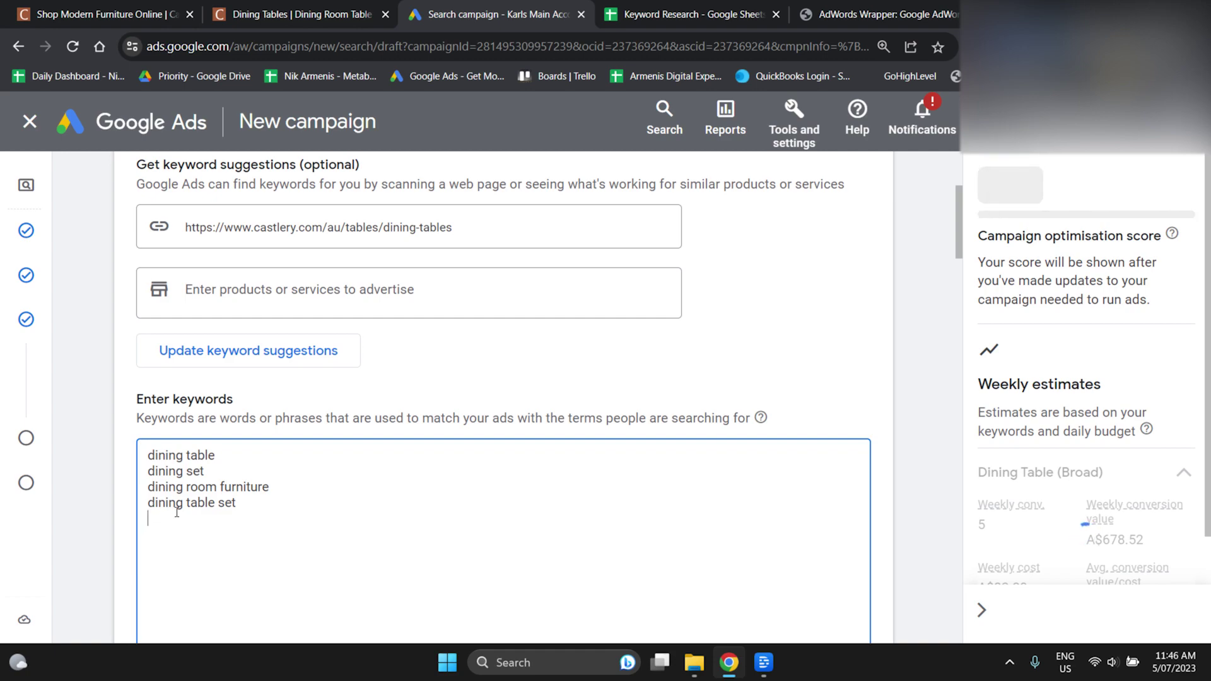
{"action": "triple_click", "coordinate": [203, 504]}
{"action": "key", "text": "BackSpace"}
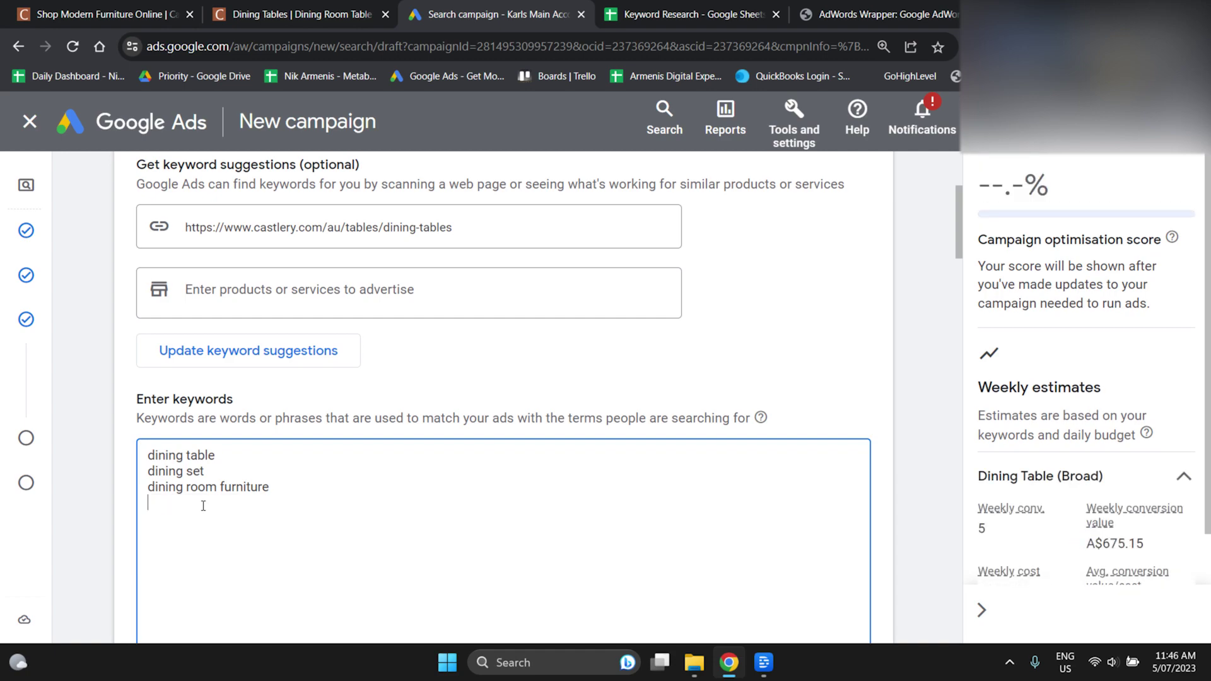
{"action": "triple_click", "coordinate": [238, 492]}
{"action": "key", "text": "BackSpace"}
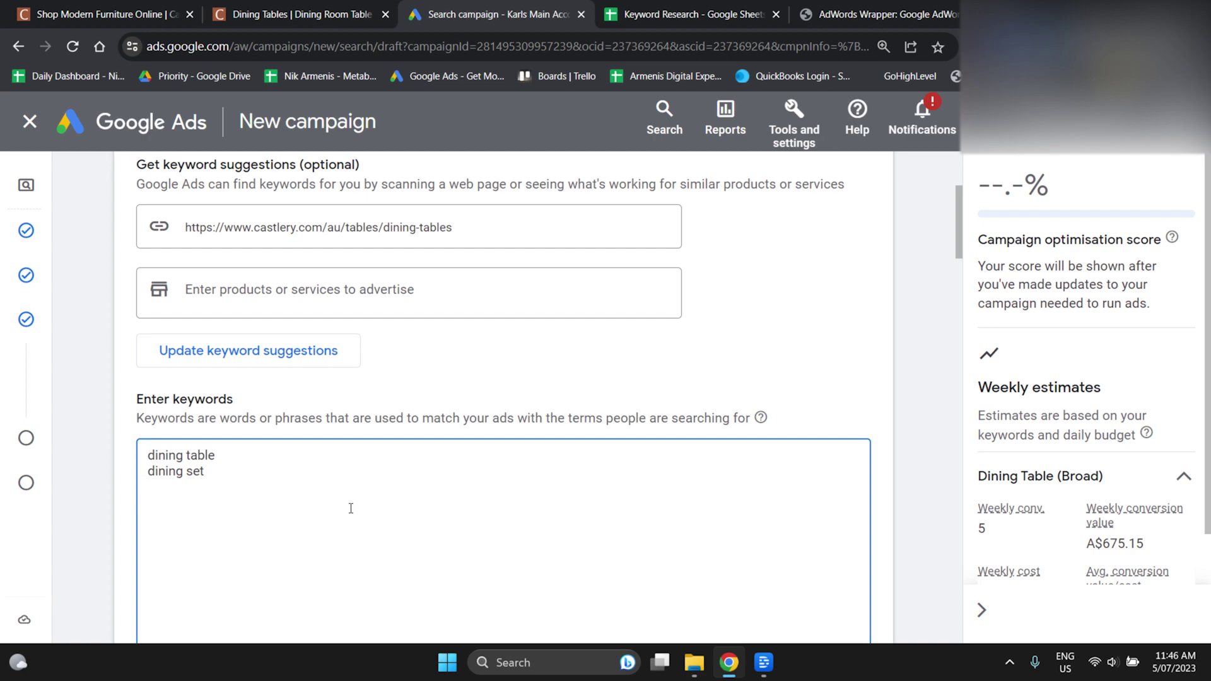
- Clear the scanned URL, enter dining table as the product to advertise, and replace the current keywords with updated suggestions
{"action": "left_click", "coordinate": [479, 225]}
{"action": "key", "text": "ctrl+a"}
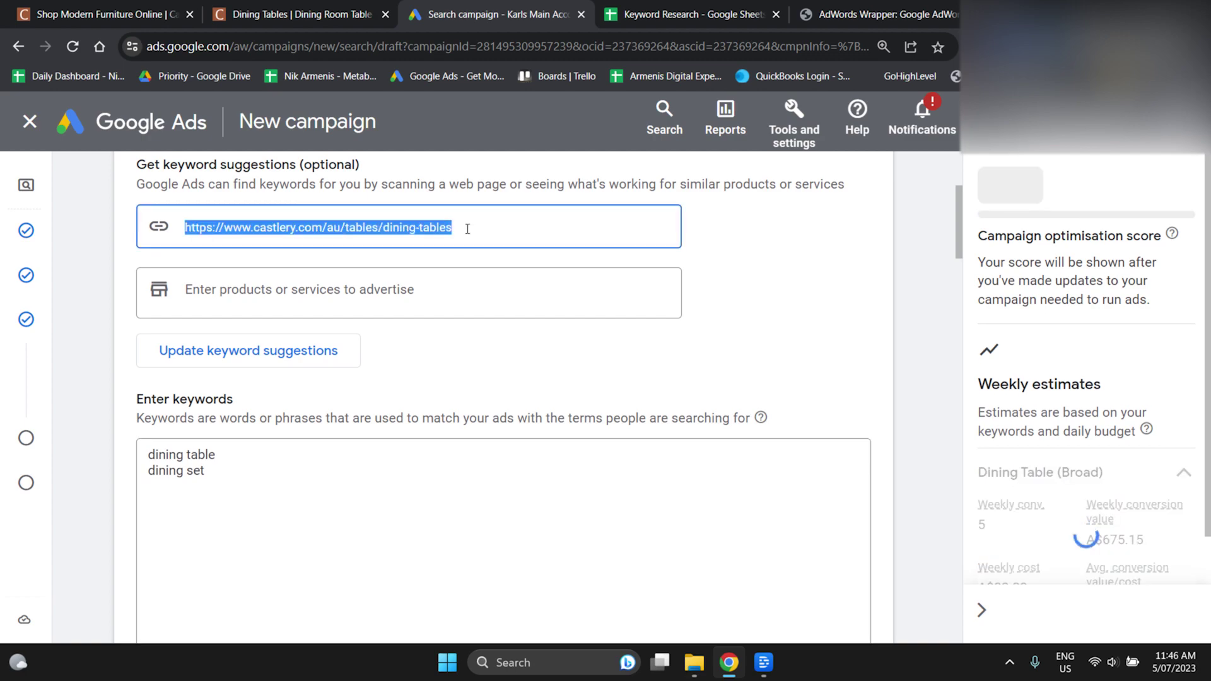
{"action": "key", "text": "BackSpace"}
{"action": "left_click", "coordinate": [244, 291]}
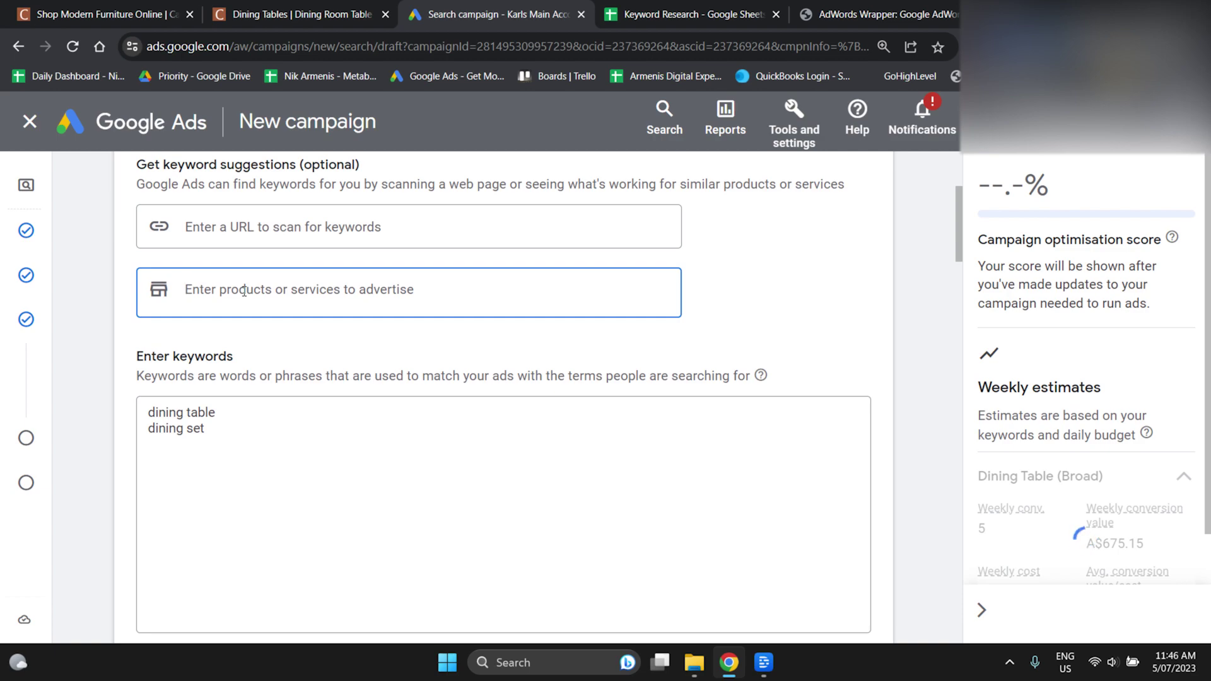
{"action": "type", "text": "diningt"}
{"action": "key", "text": "BackSpace"}
{"action": "type", "text": "table"}
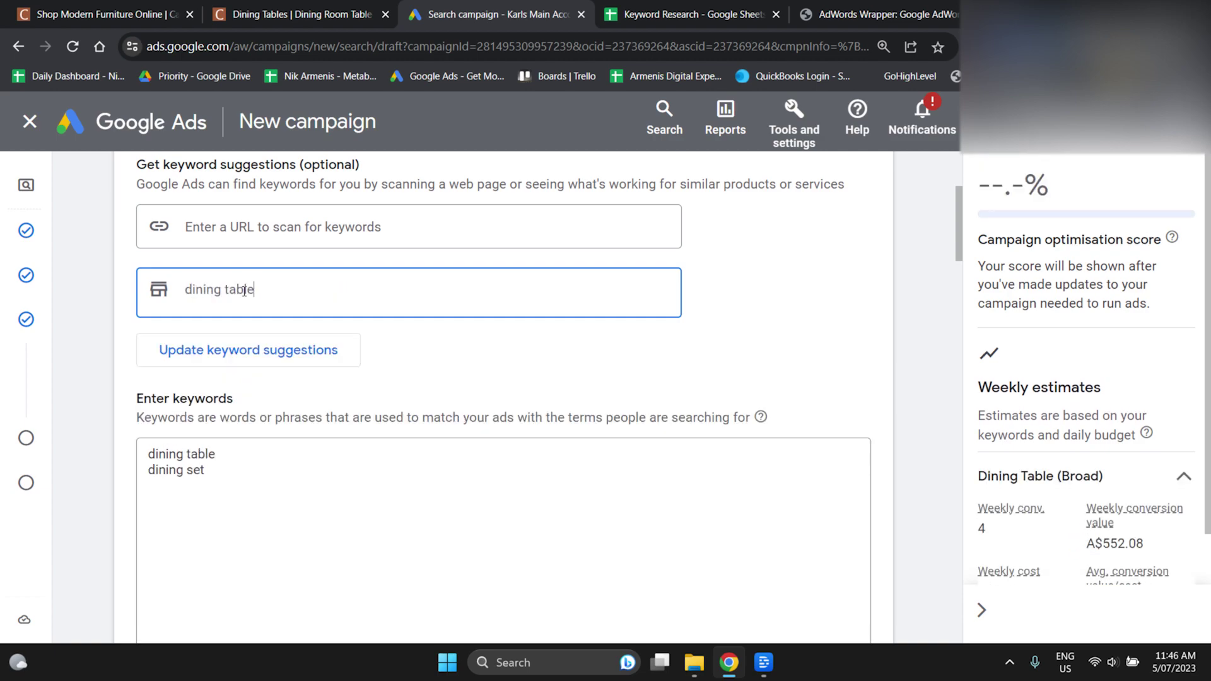
{"action": "left_click", "coordinate": [275, 352]}
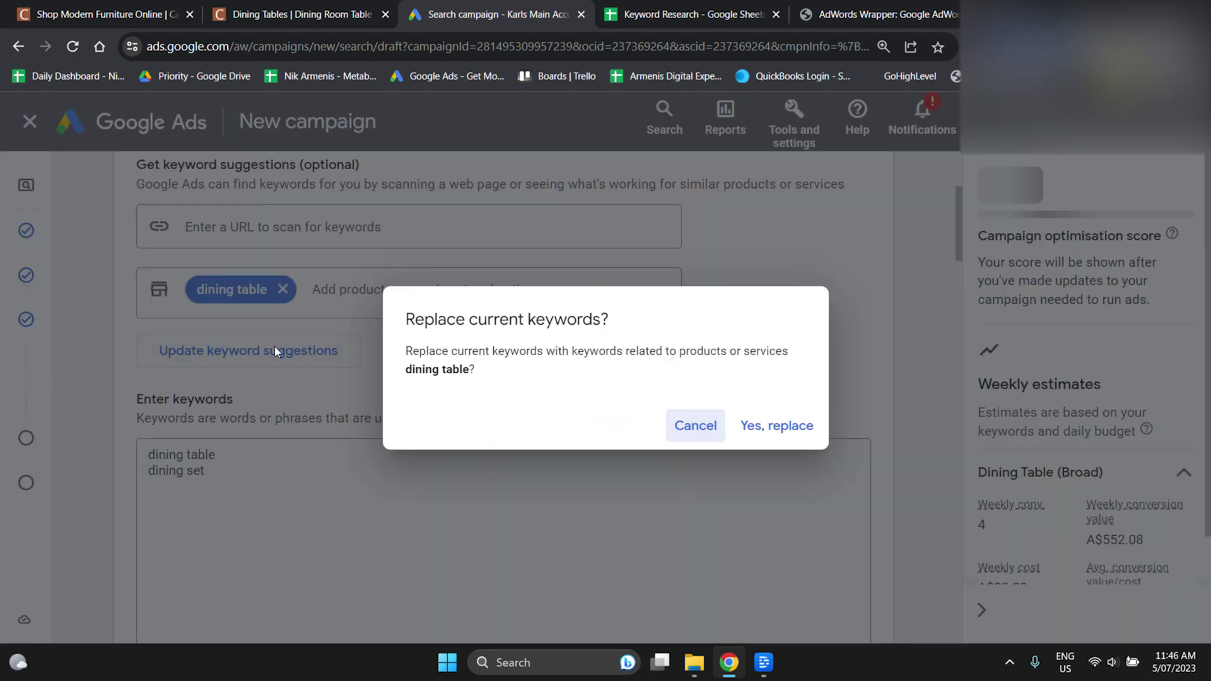
{"action": "left_click", "coordinate": [780, 431]}
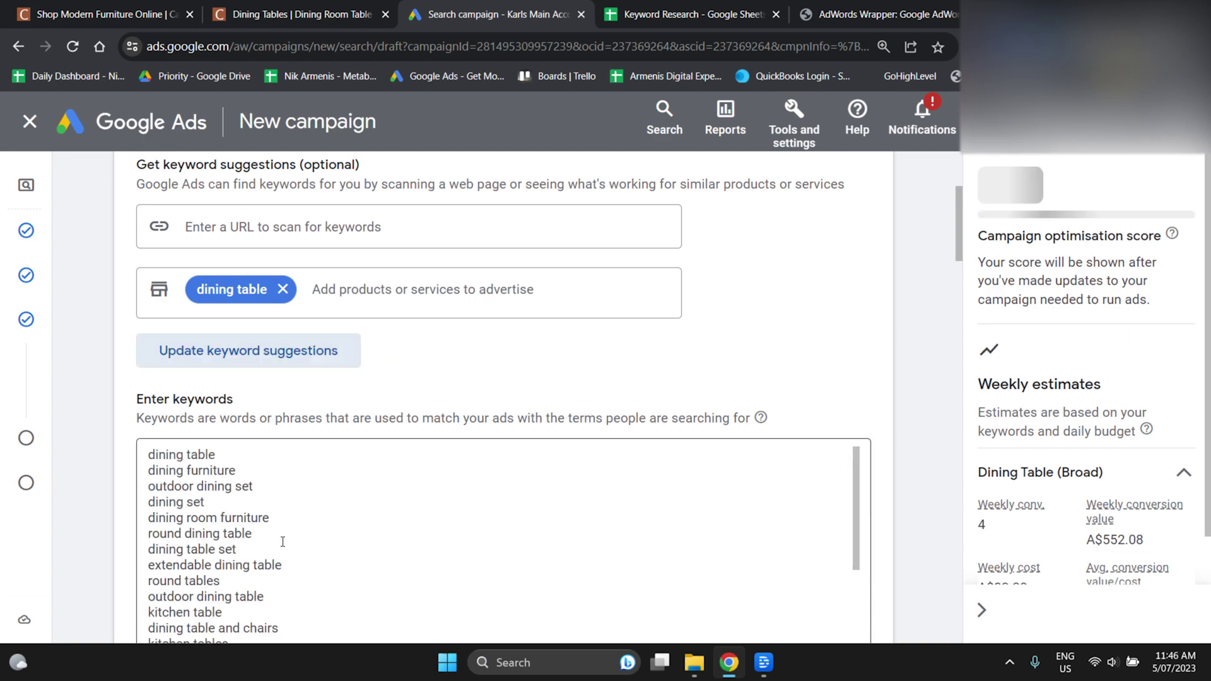
- Remove the keyword solid wood table from the list
{"action": "scroll", "coordinate": [282, 541], "scroll_direction": "down", "scroll_amount": 7}
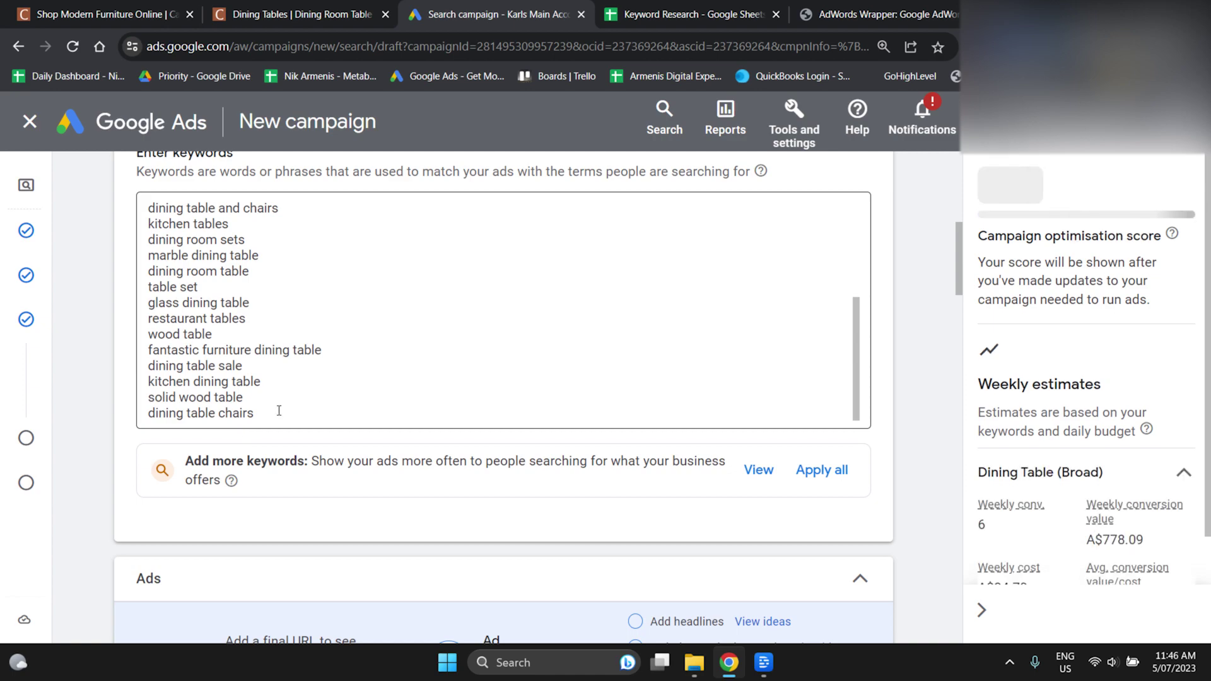
{"action": "triple_click", "coordinate": [218, 397]}
{"action": "key", "text": "BackSpace"}
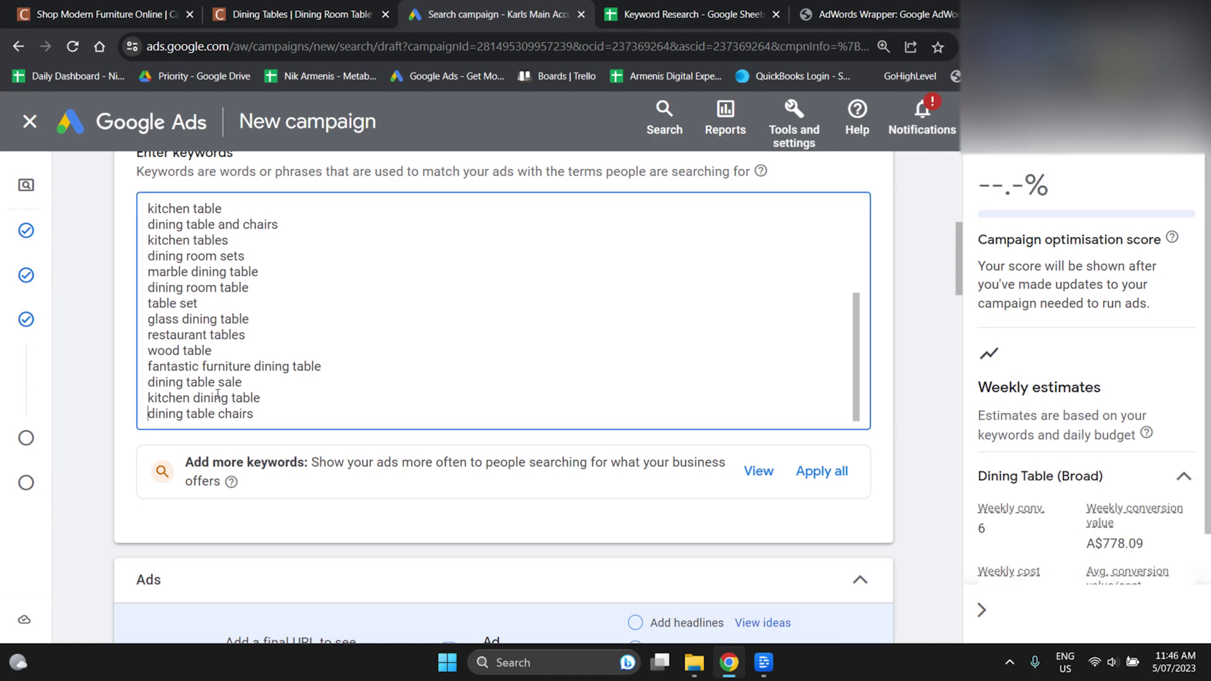
- Change the first keyword, dining table, to glass dining table
{"action": "scroll", "coordinate": [218, 394], "scroll_direction": "up", "scroll_amount": 5}
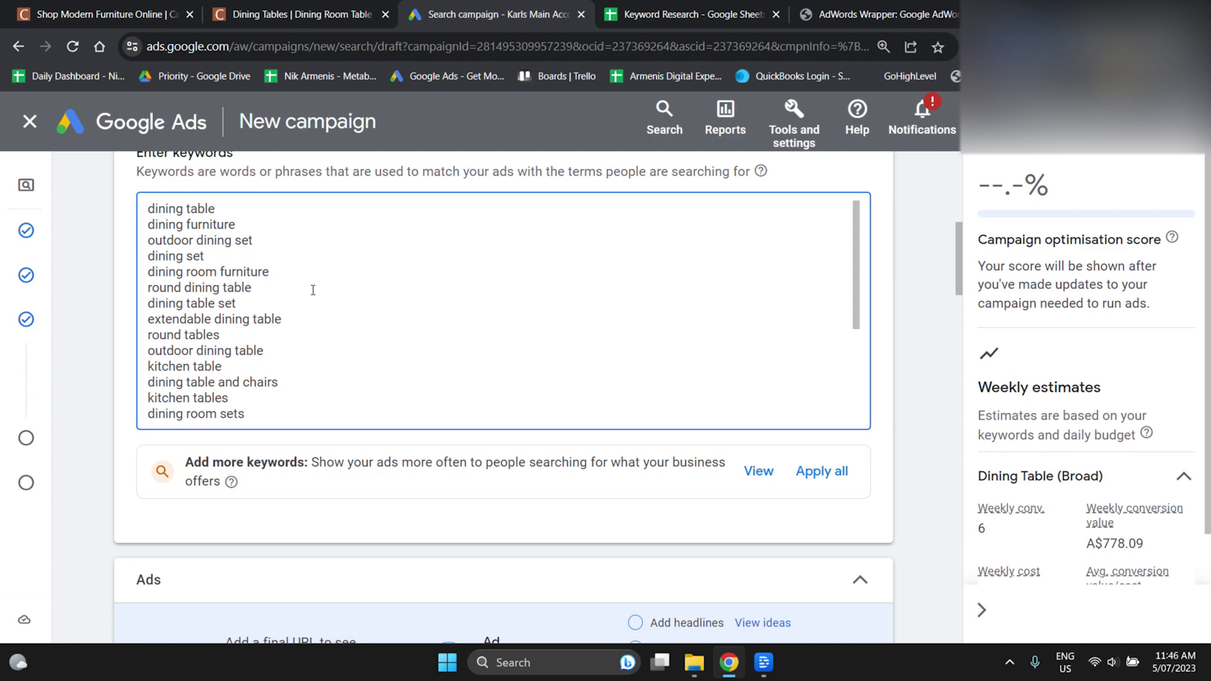
{"action": "scroll", "coordinate": [311, 289], "scroll_direction": "up", "scroll_amount": 6}
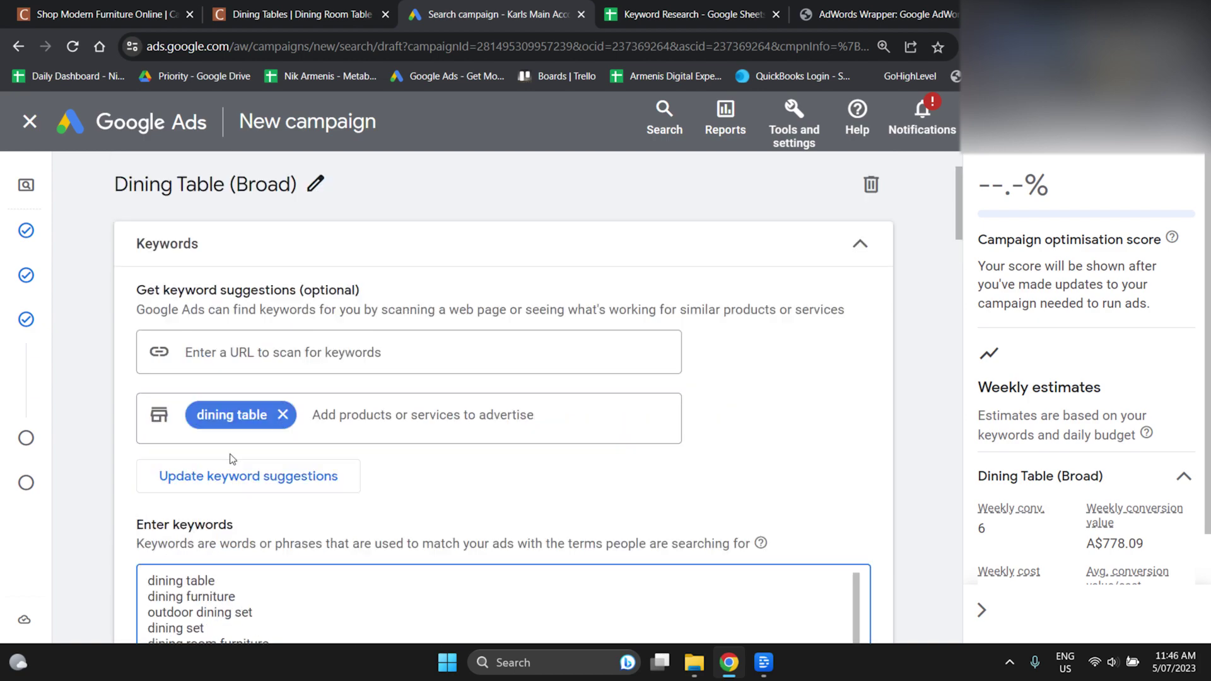
{"action": "left_click", "coordinate": [151, 580]}
{"action": "type", "text": "glass"}
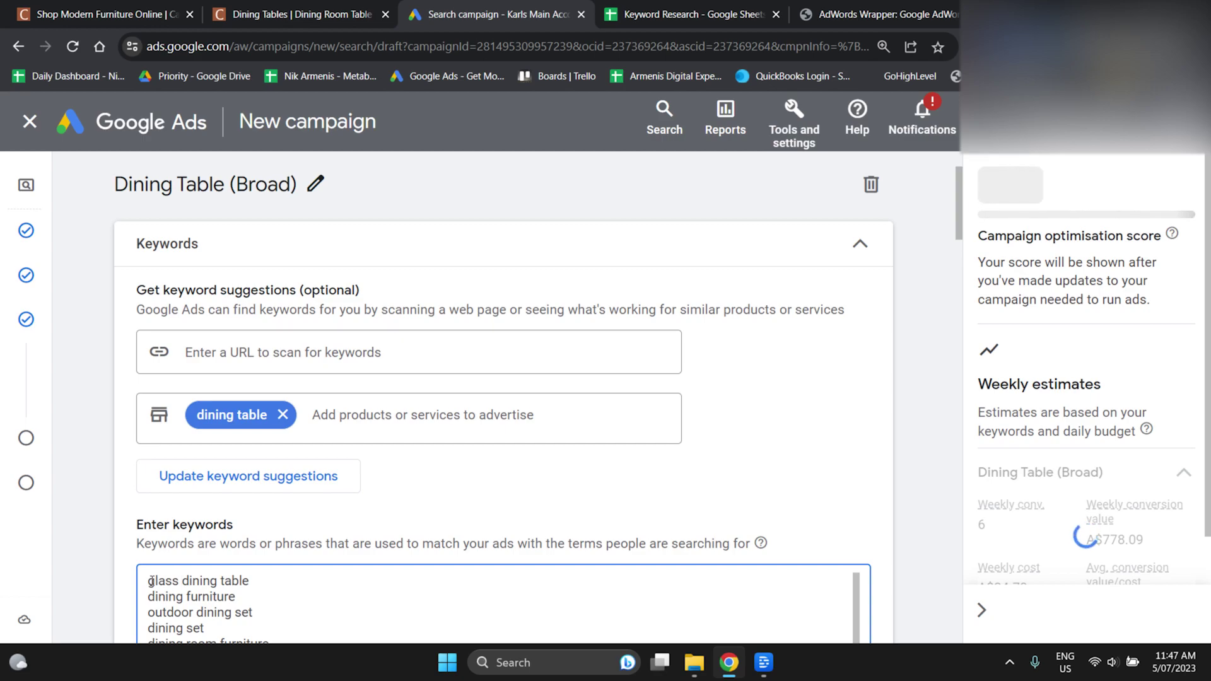
- Leave the campaign draft for Keyword Planner, and copy wooden dining table from cell E2 of the Keyword Research sheet
{"action": "left_click", "coordinate": [780, 145]}
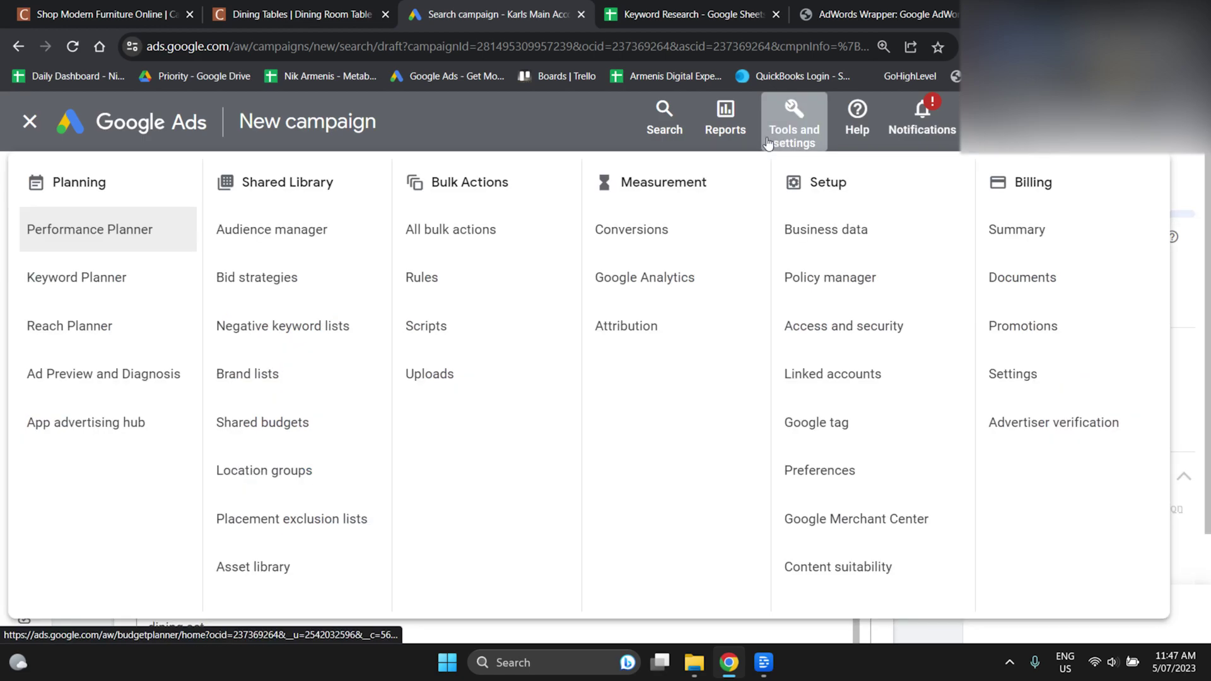
{"action": "left_click", "coordinate": [65, 294]}
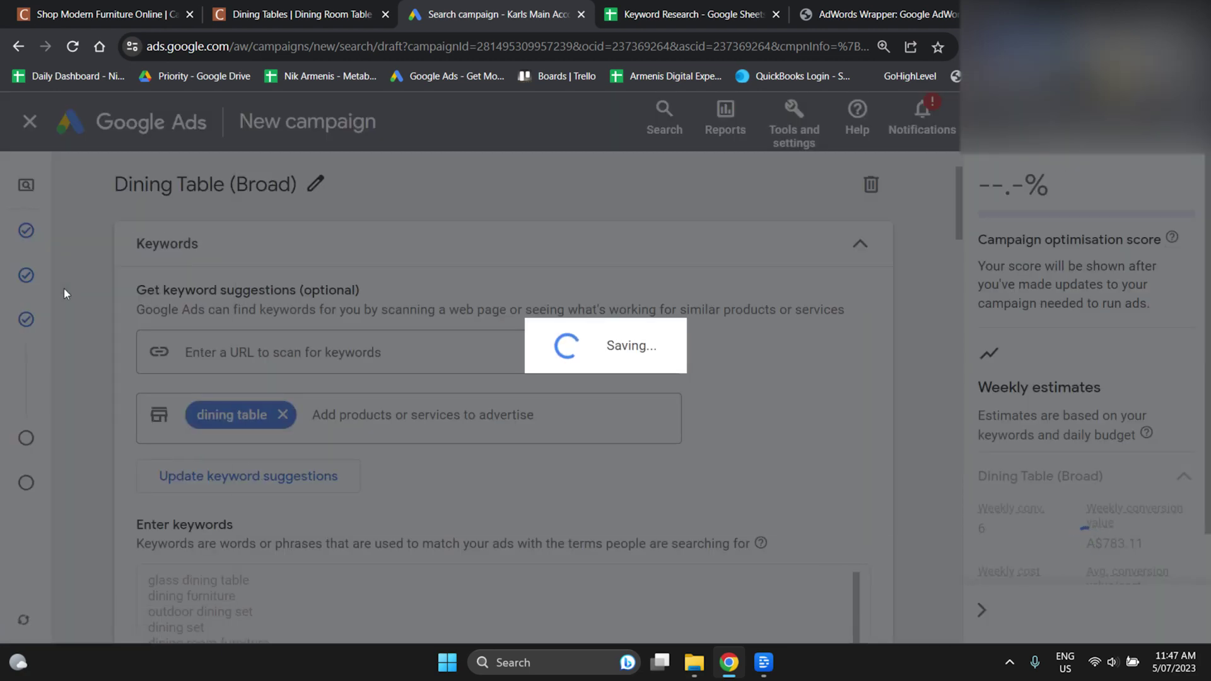
{"action": "left_click", "coordinate": [687, 14]}
{"action": "left_click", "coordinate": [382, 260]}
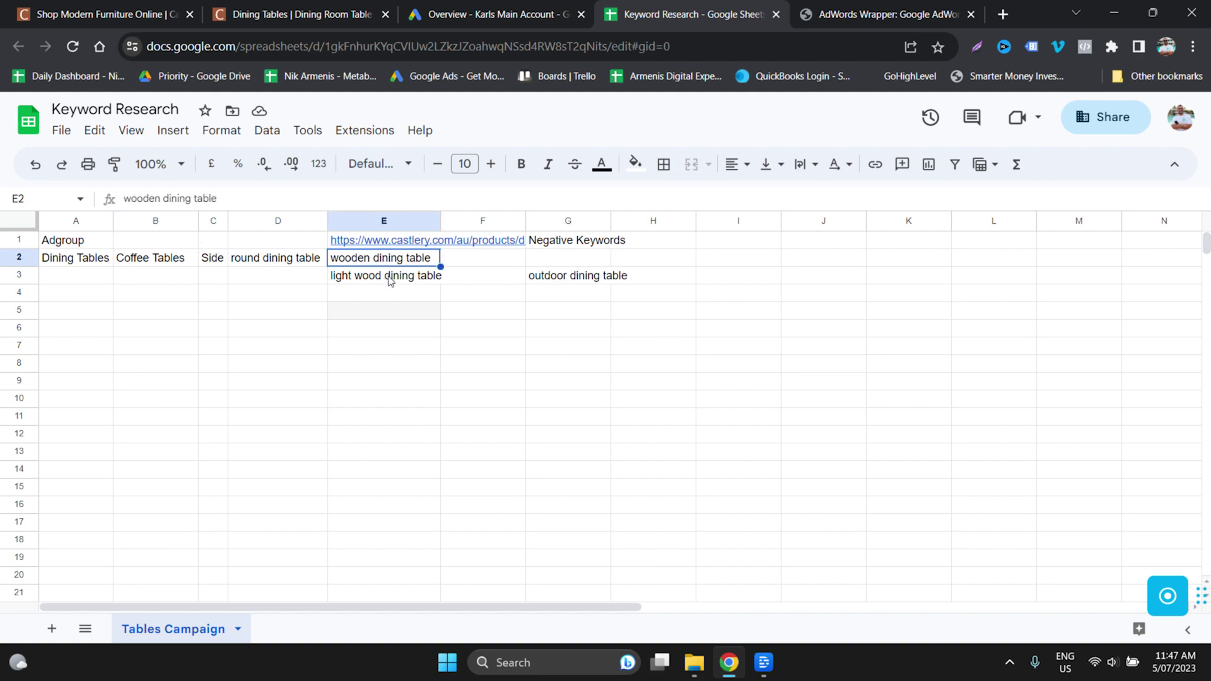
{"action": "key", "text": "ctrl+c"}
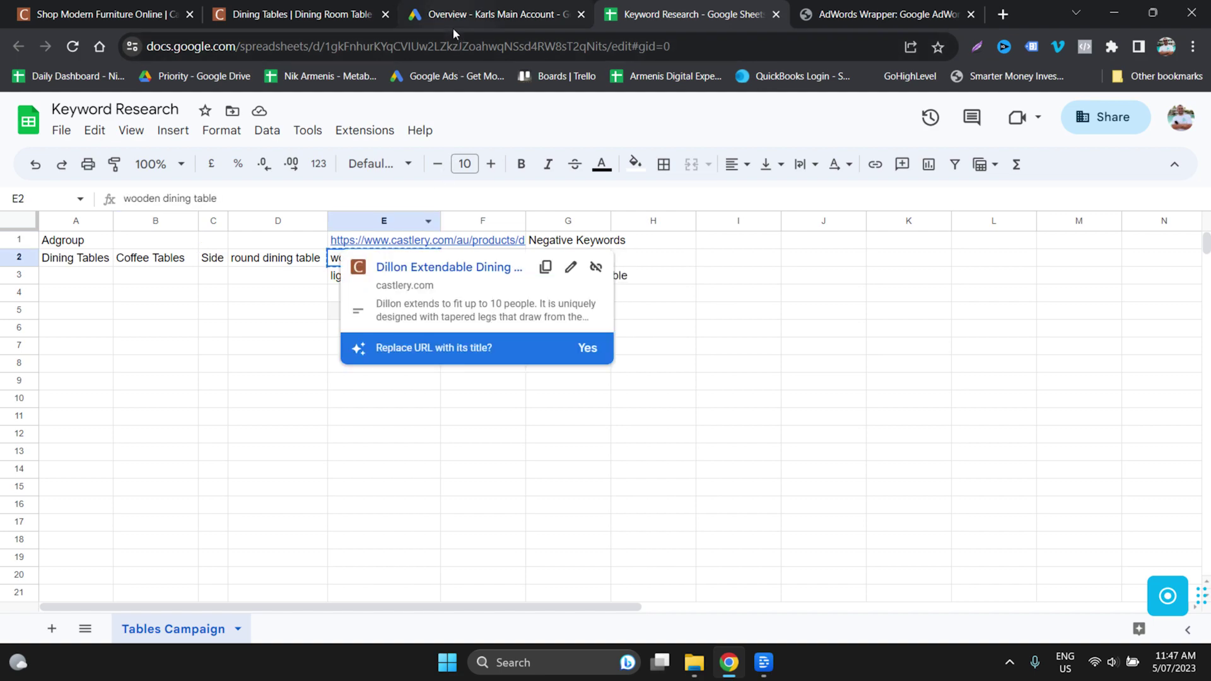
- Filter Castlery's dining tables page by the material Wood
{"action": "left_click", "coordinate": [286, 15]}
{"action": "scroll", "coordinate": [502, 513], "scroll_direction": "down", "scroll_amount": 3}
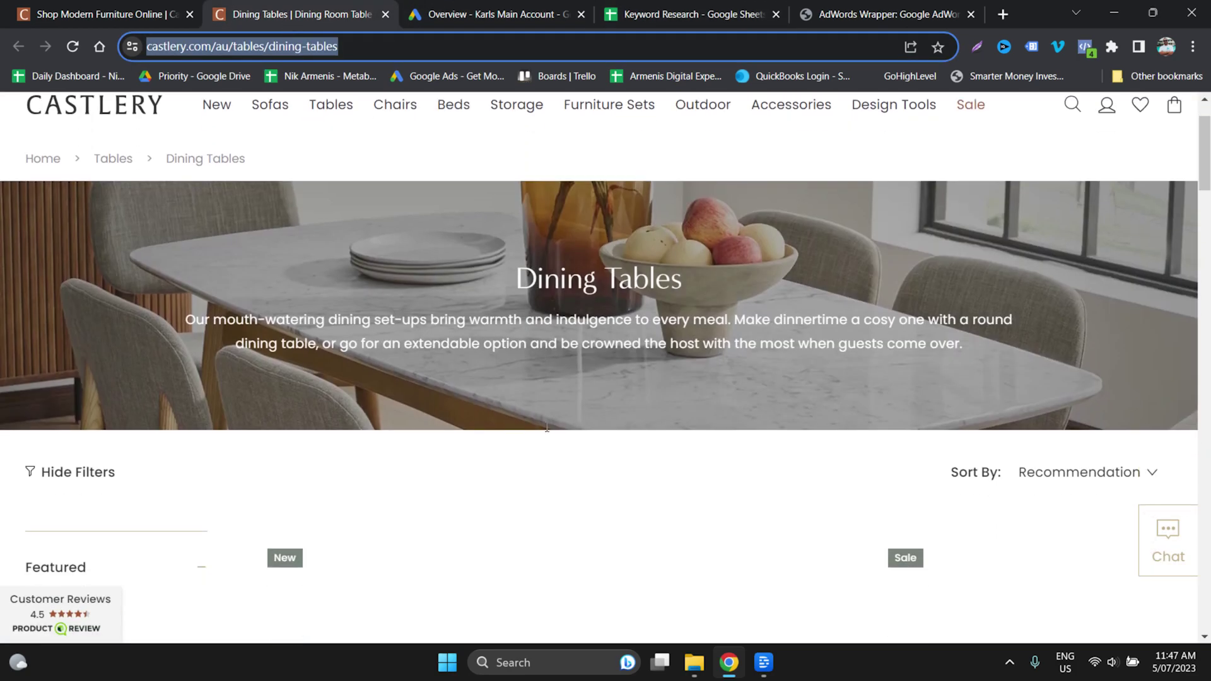
{"action": "scroll", "coordinate": [502, 513], "scroll_direction": "down", "scroll_amount": 5}
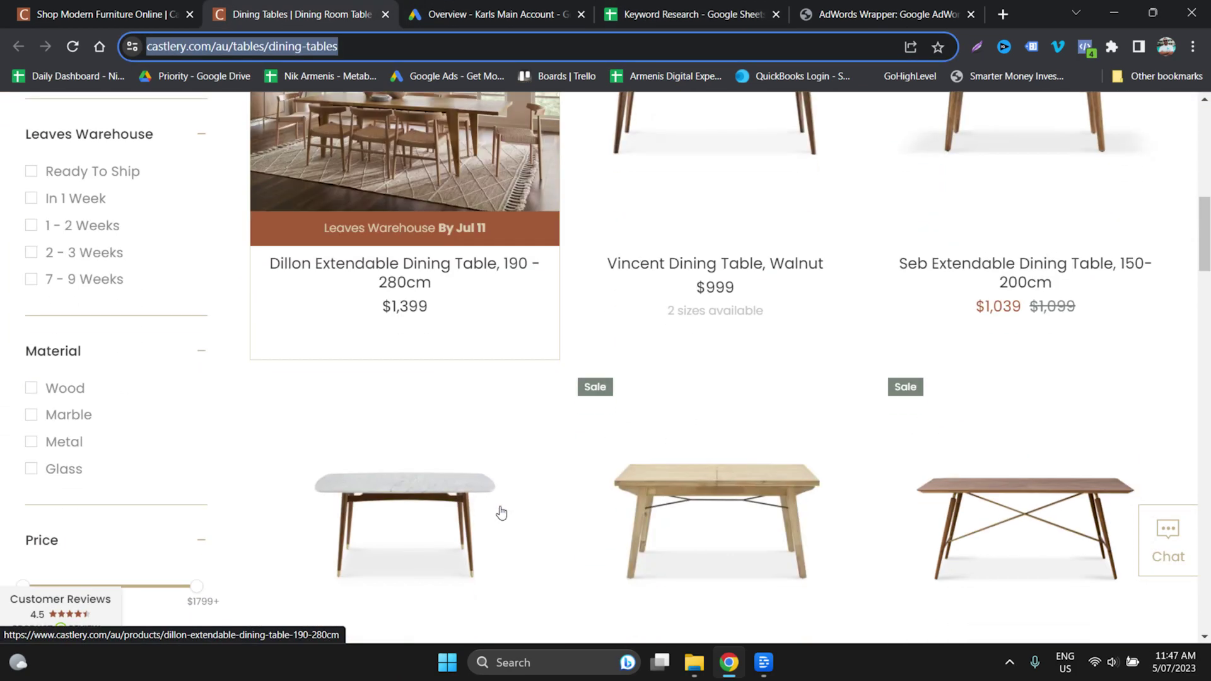
{"action": "left_click", "coordinate": [33, 389]}
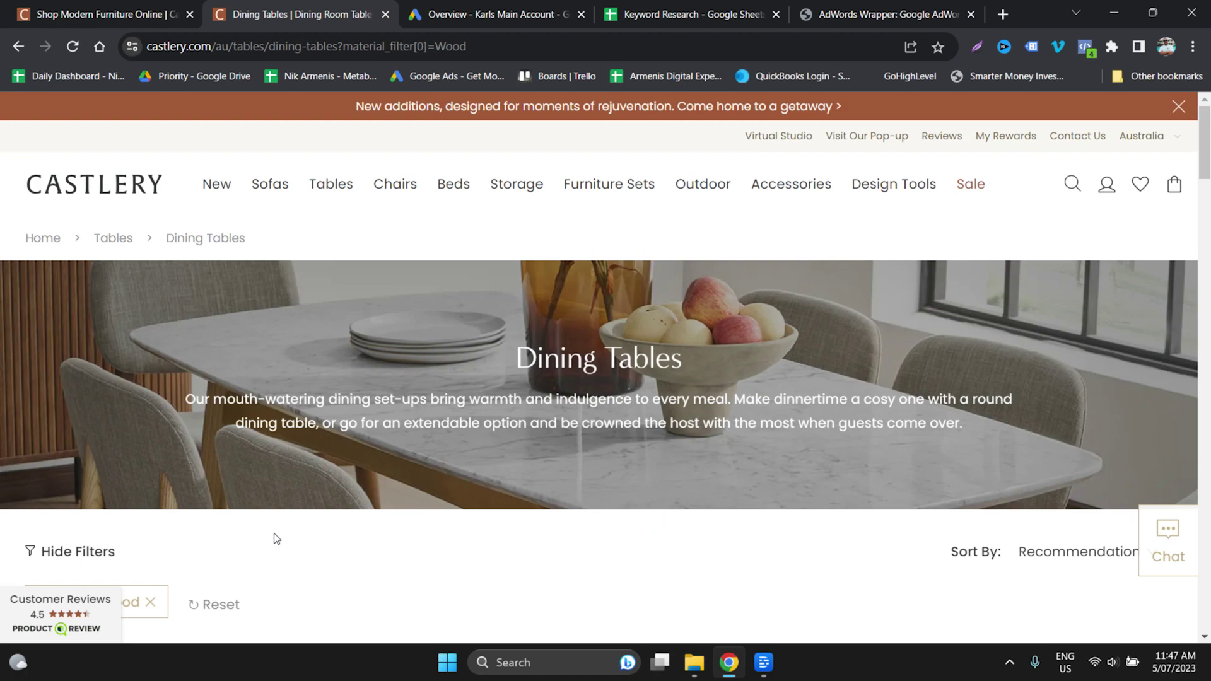
{"action": "scroll", "coordinate": [625, 503], "scroll_direction": "down", "scroll_amount": 10}
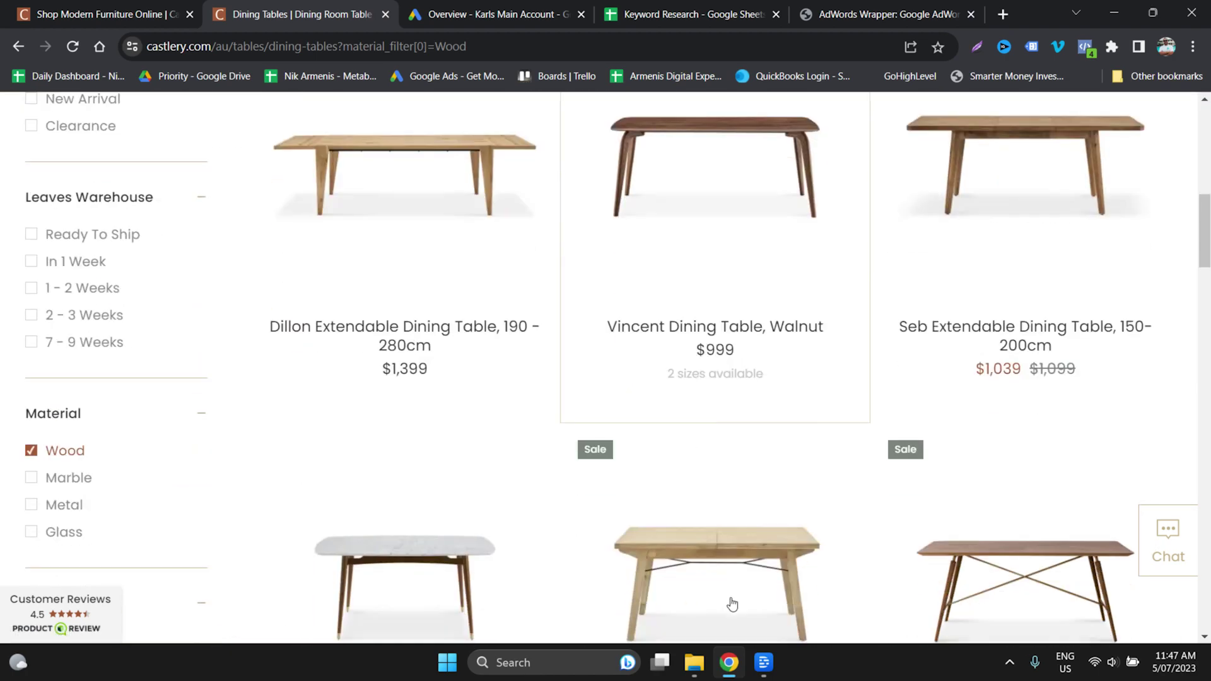
- Replace the link in cell E1 of the Keyword Research sheet with the URL of the Wood-filtered dining tables page
{"action": "left_click", "coordinate": [343, 47]}
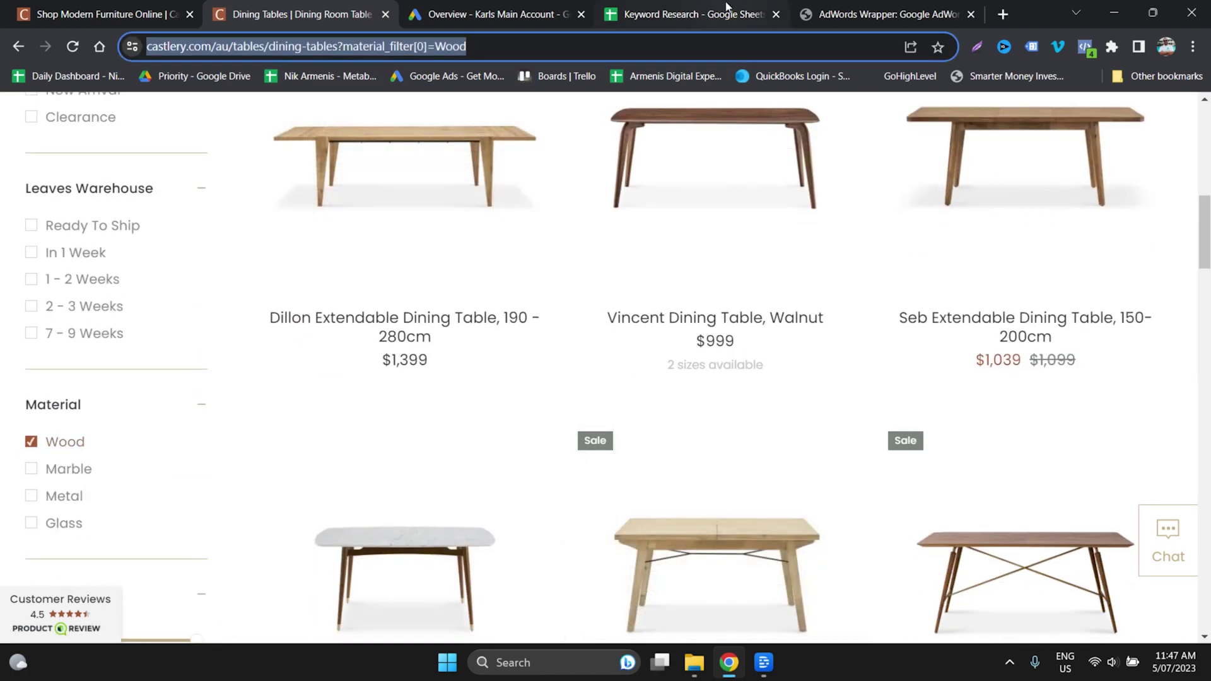
{"action": "left_click", "coordinate": [690, 14]}
{"action": "left_click", "coordinate": [382, 243]}
{"action": "key", "text": "ctrl+v"}
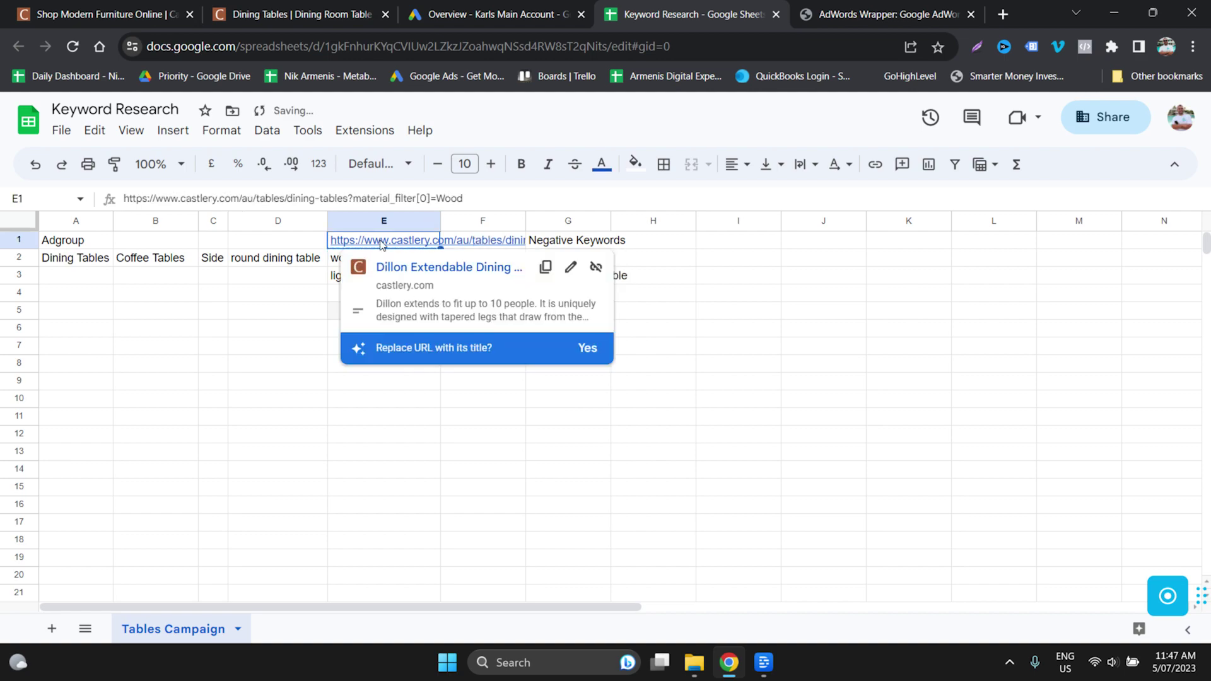
{"action": "left_click", "coordinate": [483, 434]}
- View the Dillon Extendable Dining Table product page on Castlery, return to the Wood-filtered list, and check the table's price
{"action": "left_click", "coordinate": [297, 14]}
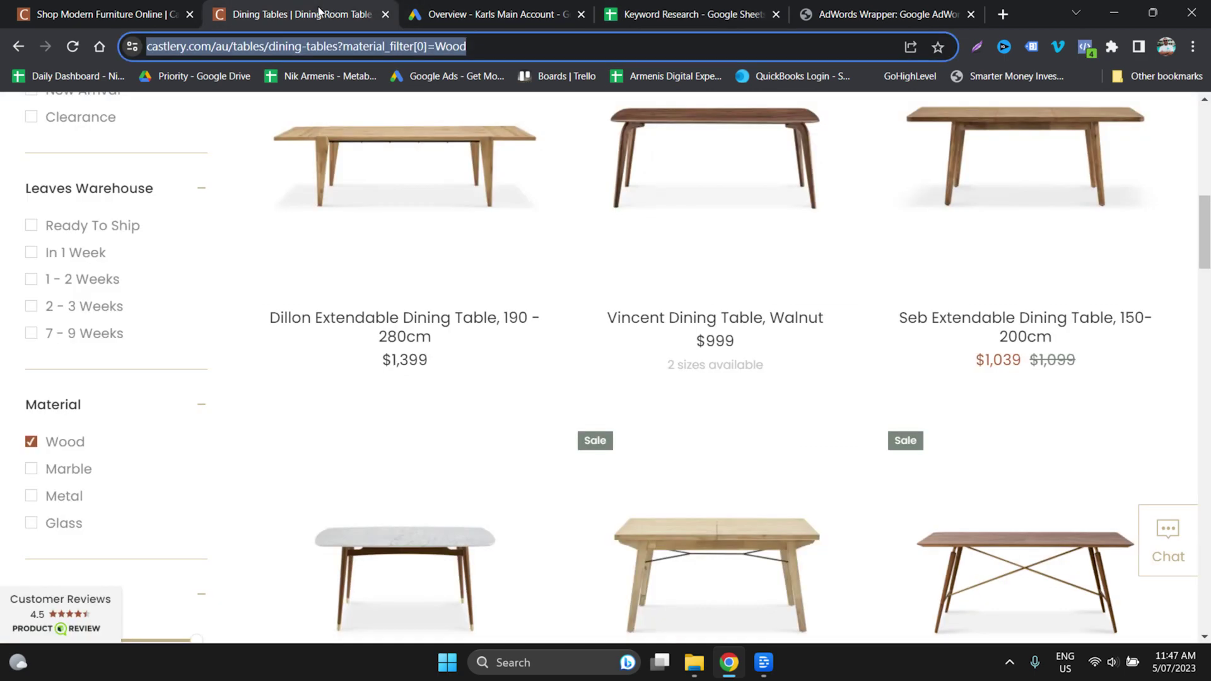
{"action": "scroll", "coordinate": [898, 422], "scroll_direction": "up", "scroll_amount": 4}
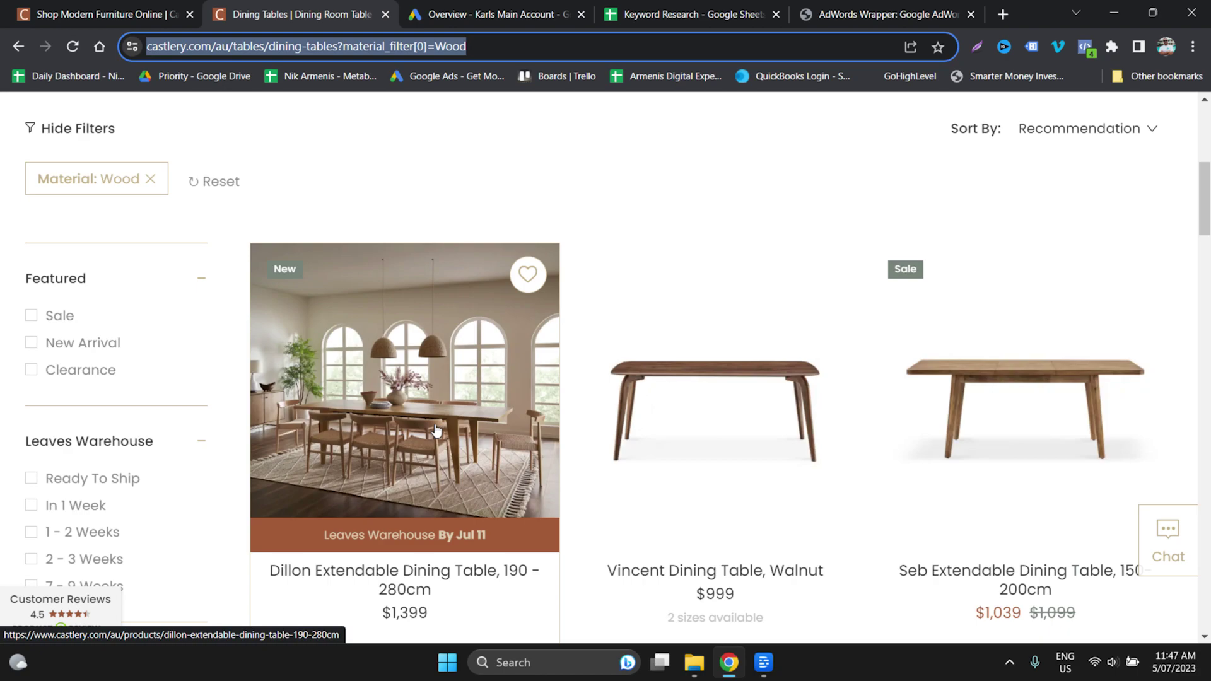
{"action": "left_click", "coordinate": [436, 431]}
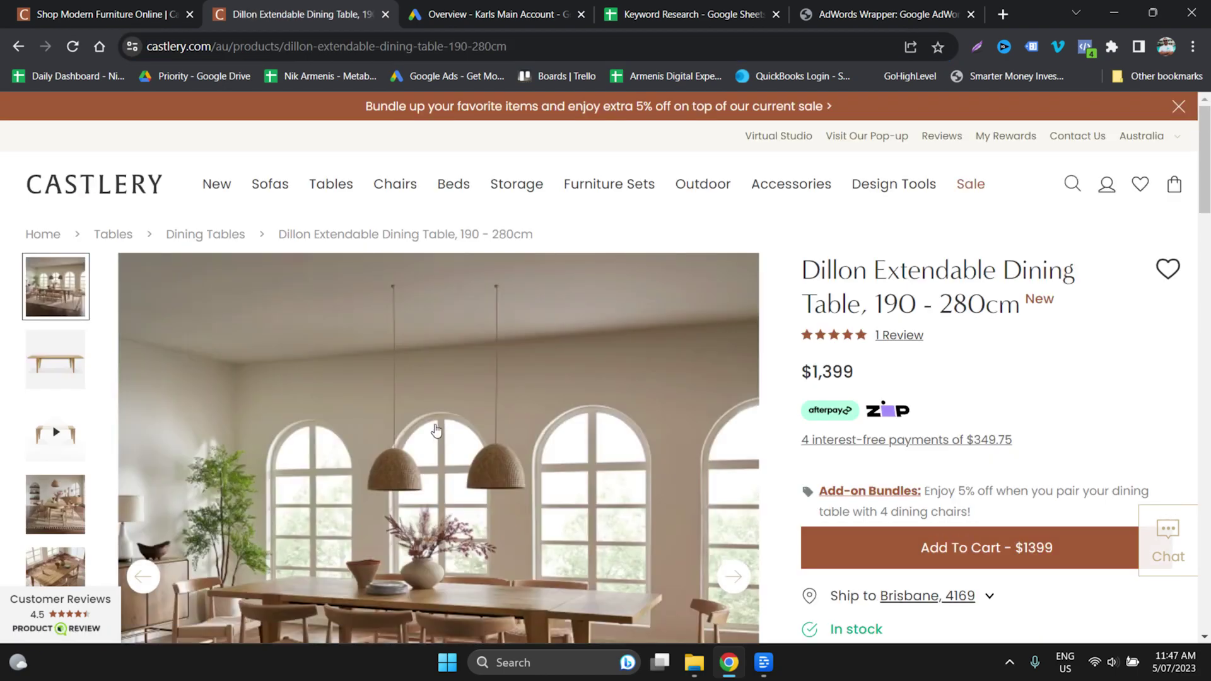
{"action": "key", "text": "alt+Left"}
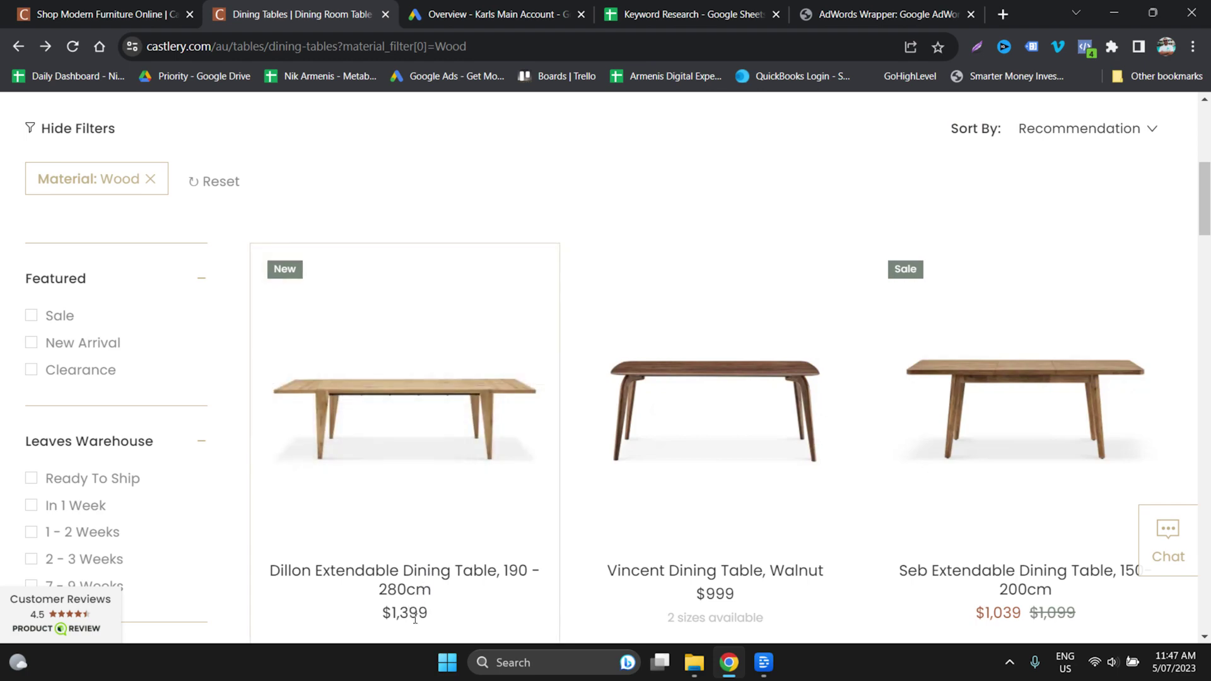
{"action": "double_click", "coordinate": [415, 615]}
- Copy wooden dining table from cell E2 of the Keyword Research sheet and open Keyword Planner in Google Ads
{"action": "left_click", "coordinate": [664, 17]}
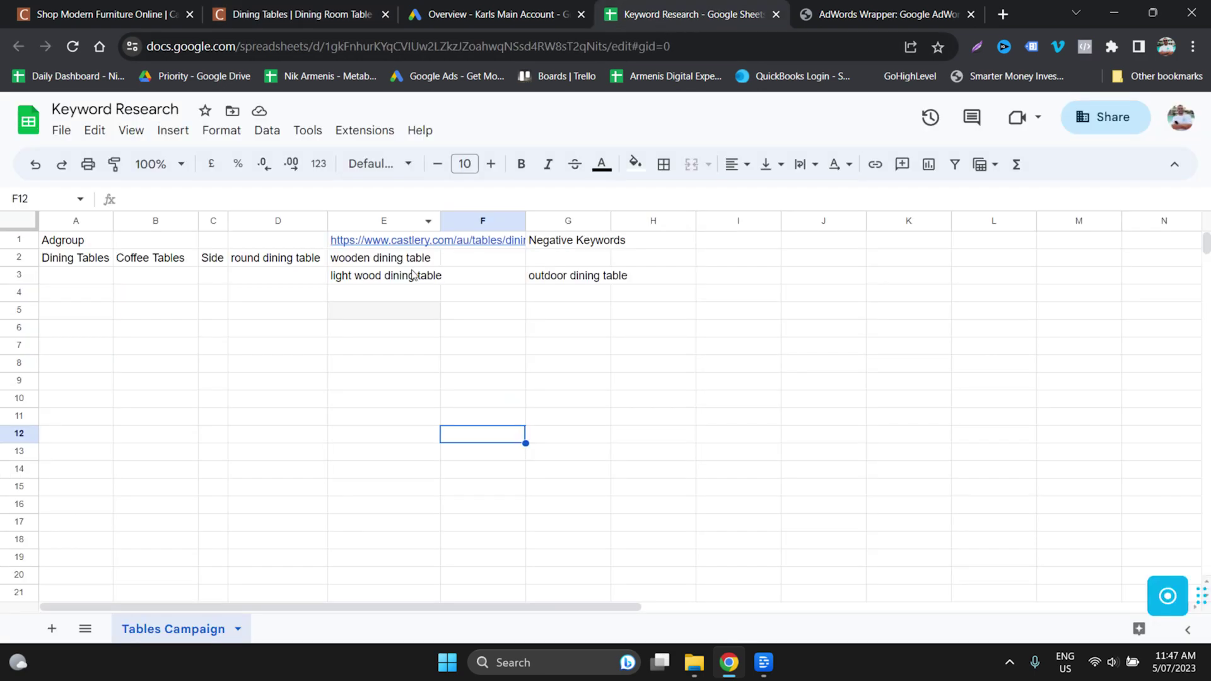
{"action": "left_click", "coordinate": [392, 259]}
{"action": "left_click", "coordinate": [492, 14]}
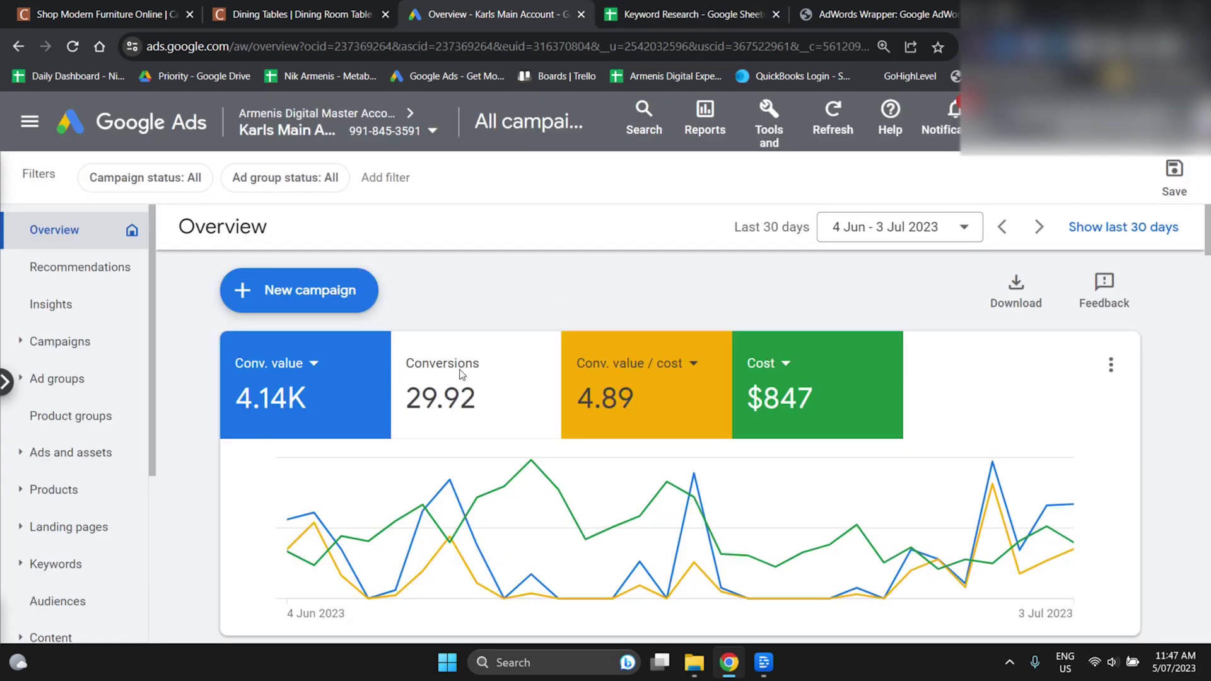
{"action": "left_click", "coordinate": [768, 127]}
{"action": "left_click", "coordinate": [97, 279]}
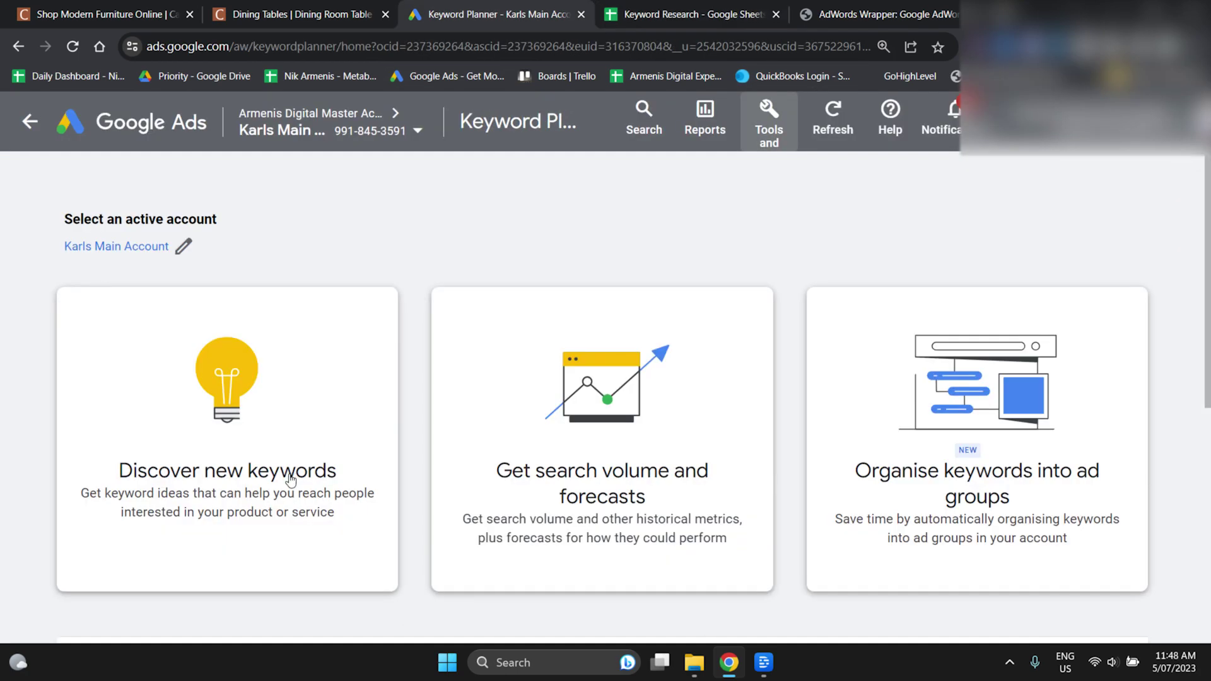
- Discover new keywords using wooden dining table as the starting keyword and get the results
{"action": "left_click", "coordinate": [290, 495]}
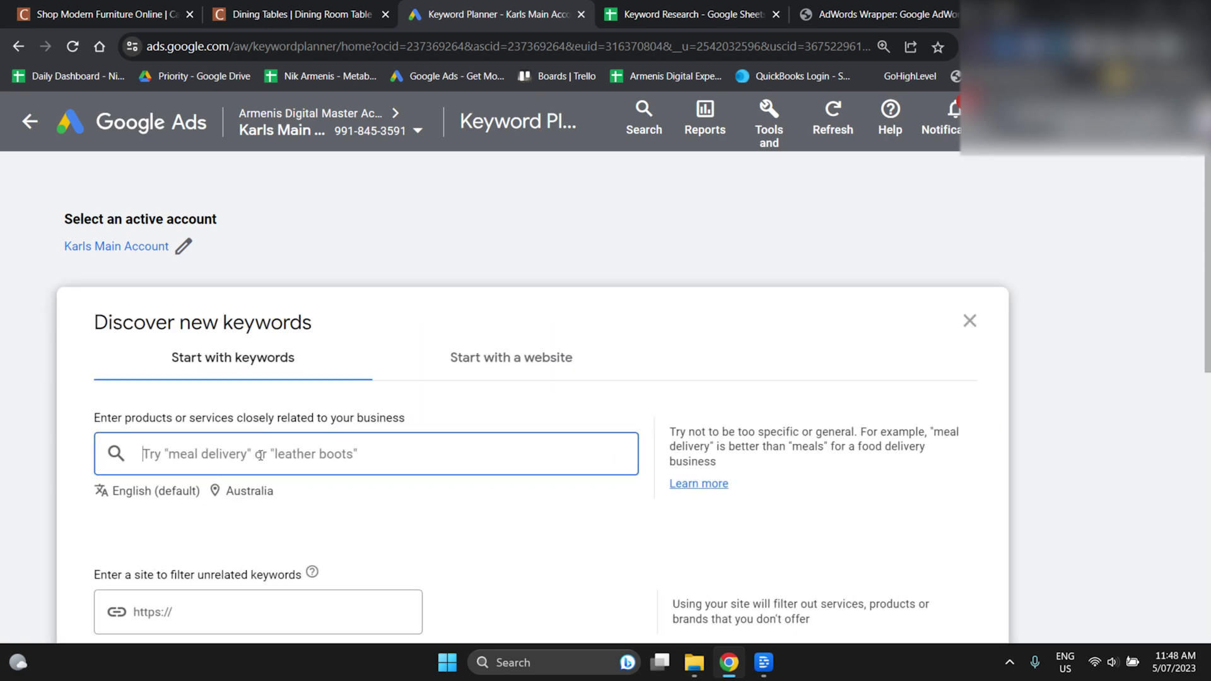
{"action": "key", "text": "ctrl+v"}
{"action": "key", "text": "Return"}
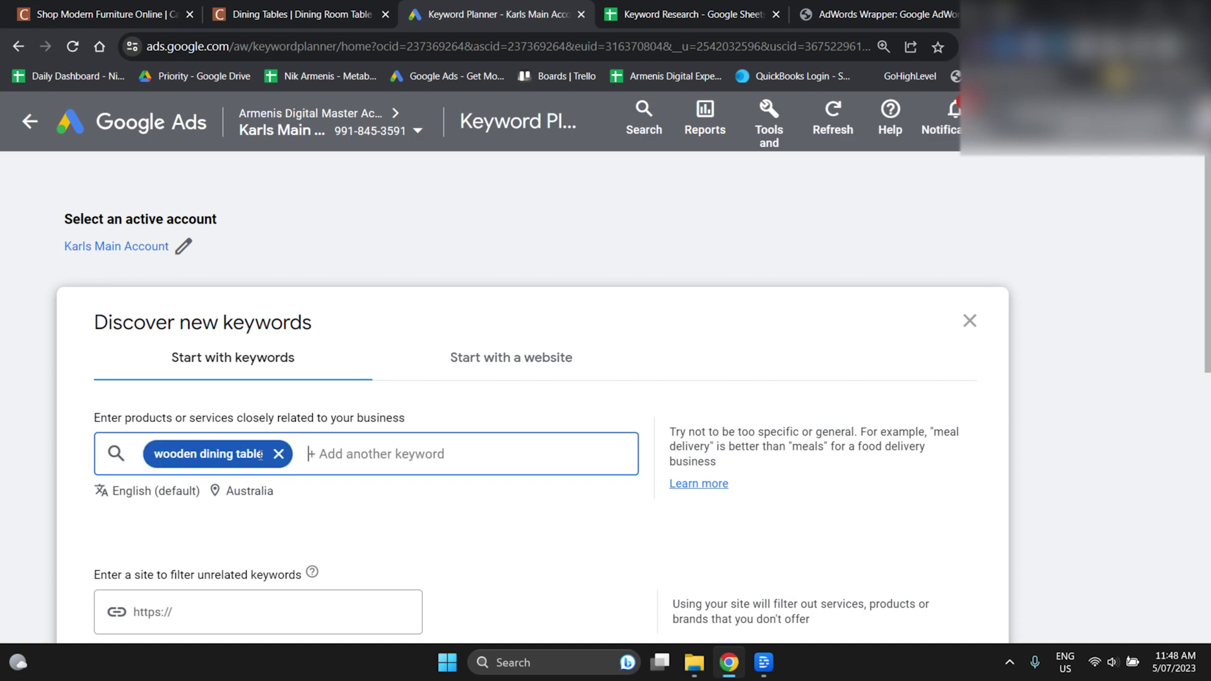
{"action": "scroll", "coordinate": [273, 496], "scroll_direction": "down", "scroll_amount": 4}
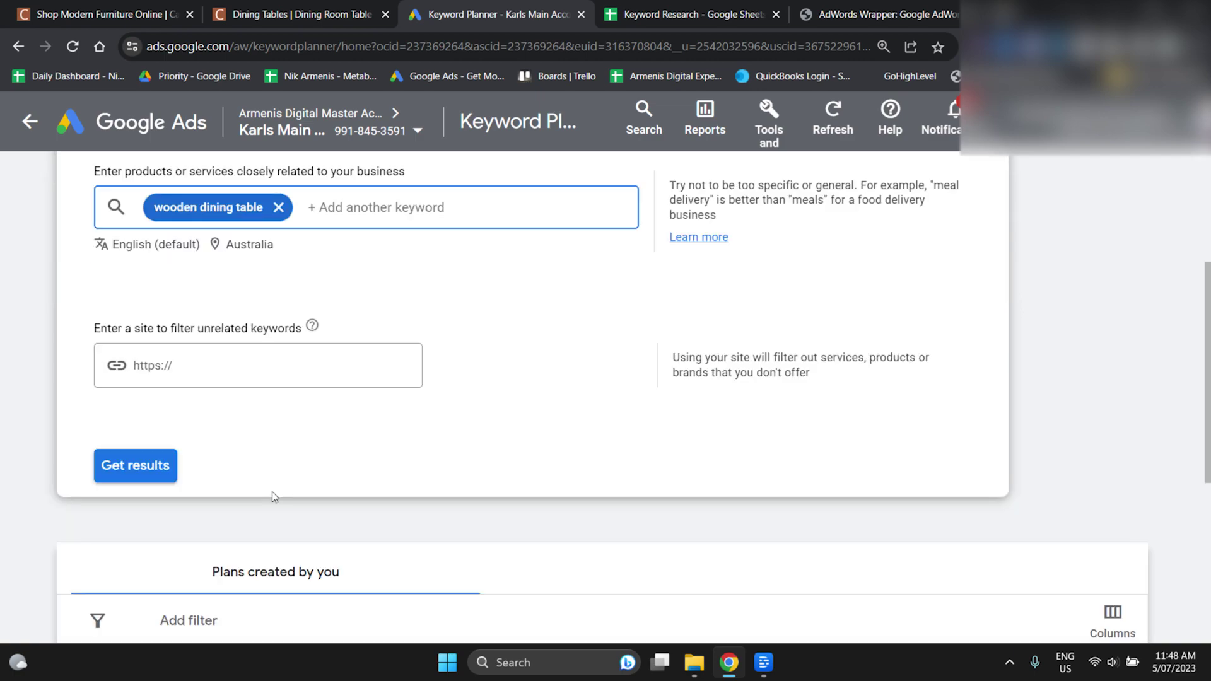
{"action": "left_click", "coordinate": [128, 474]}
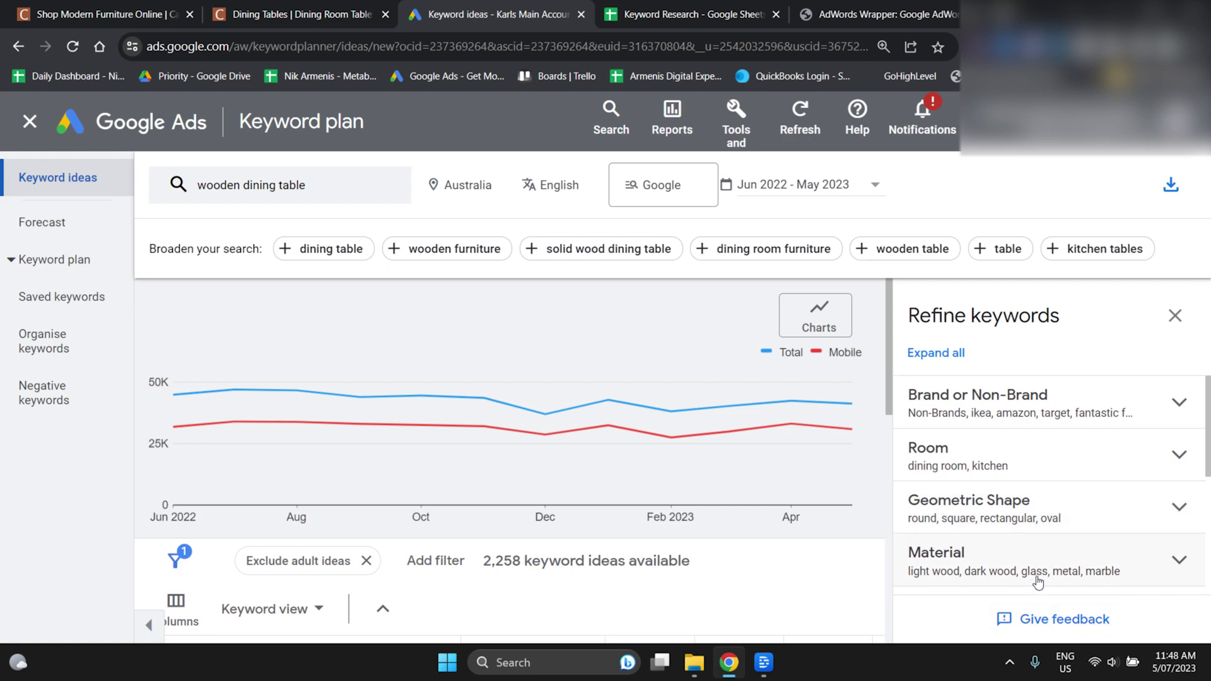
- Review the keywords wooden dining table and light wood dining table in the Keyword Research sheet, then return to the keyword ideas
{"action": "key", "text": "ctrl+Tab"}
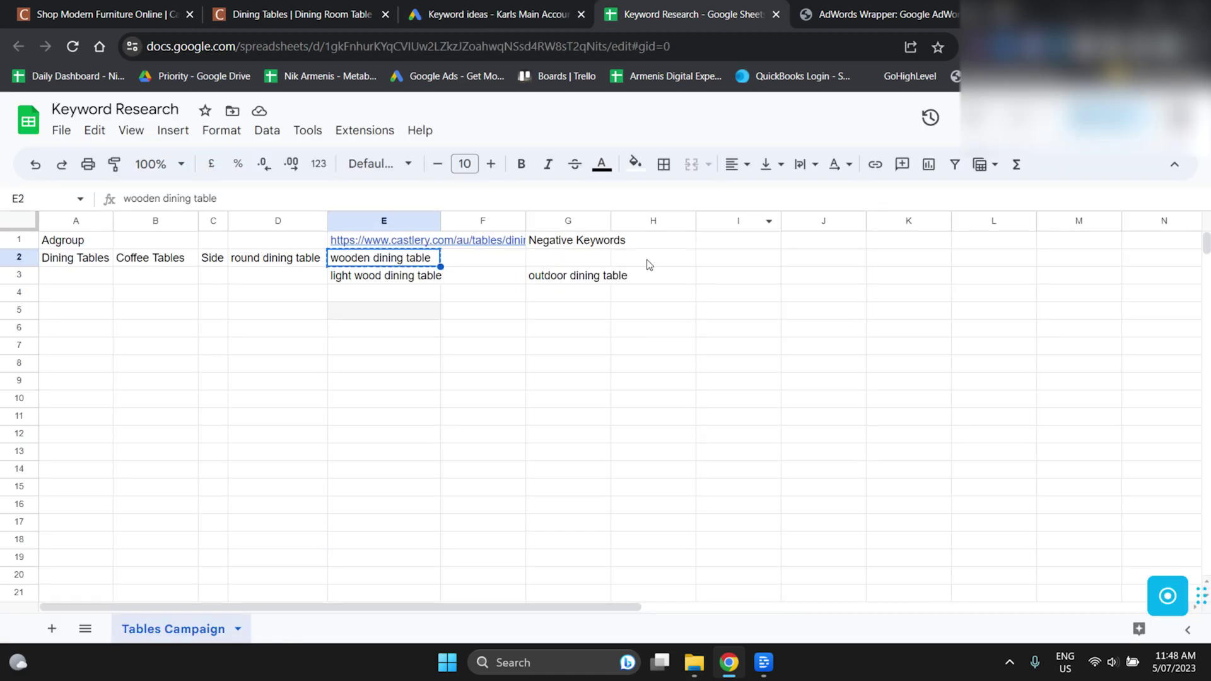
{"action": "left_click", "coordinate": [356, 279]}
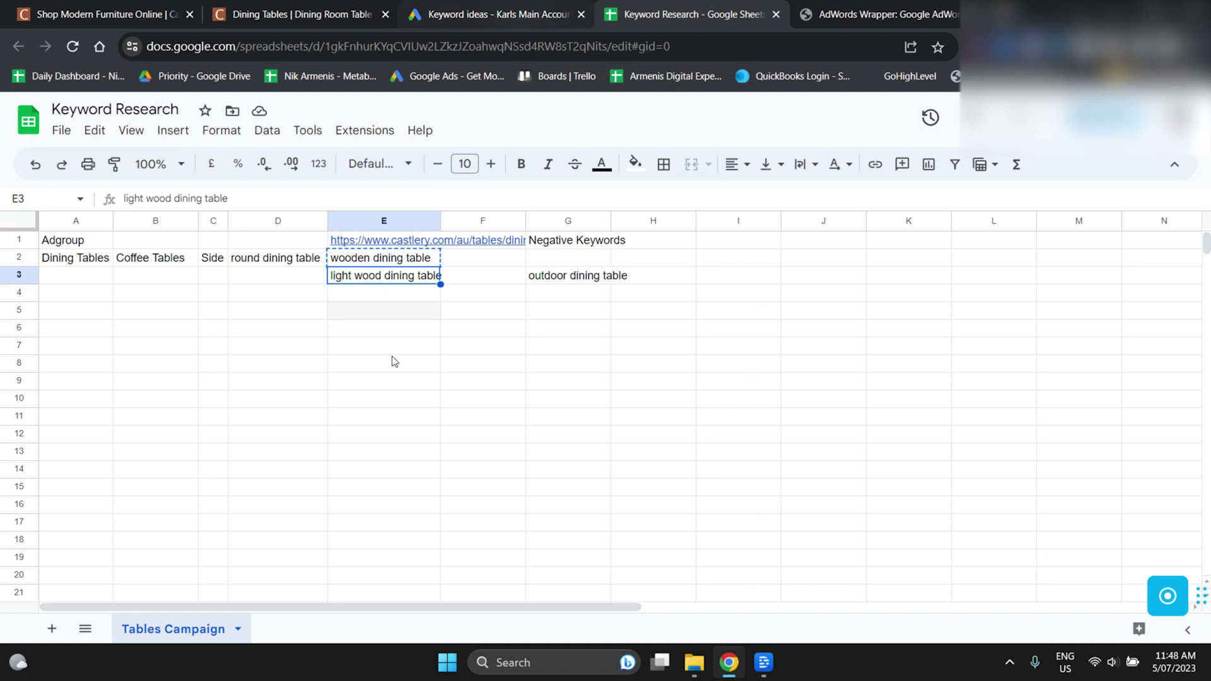
{"action": "left_click", "coordinate": [377, 295]}
{"action": "left_click_drag", "start_coordinate": [378, 258], "coordinate": [390, 278]}
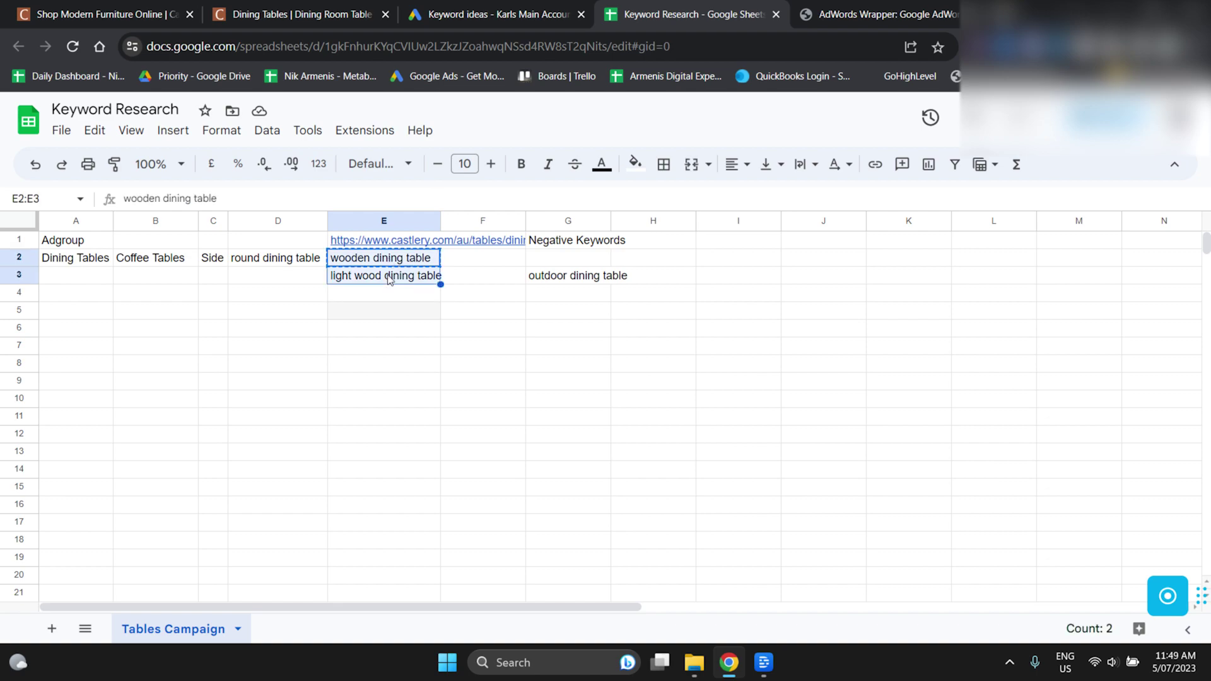
{"action": "key", "text": "ctrl+shift+Tab"}
- Examine wooden dining table's monthly searches, yearly change, competition, ad impression share and top-of-page bids in the keyword ideas table
{"action": "scroll", "coordinate": [610, 571], "scroll_direction": "down", "scroll_amount": 2}
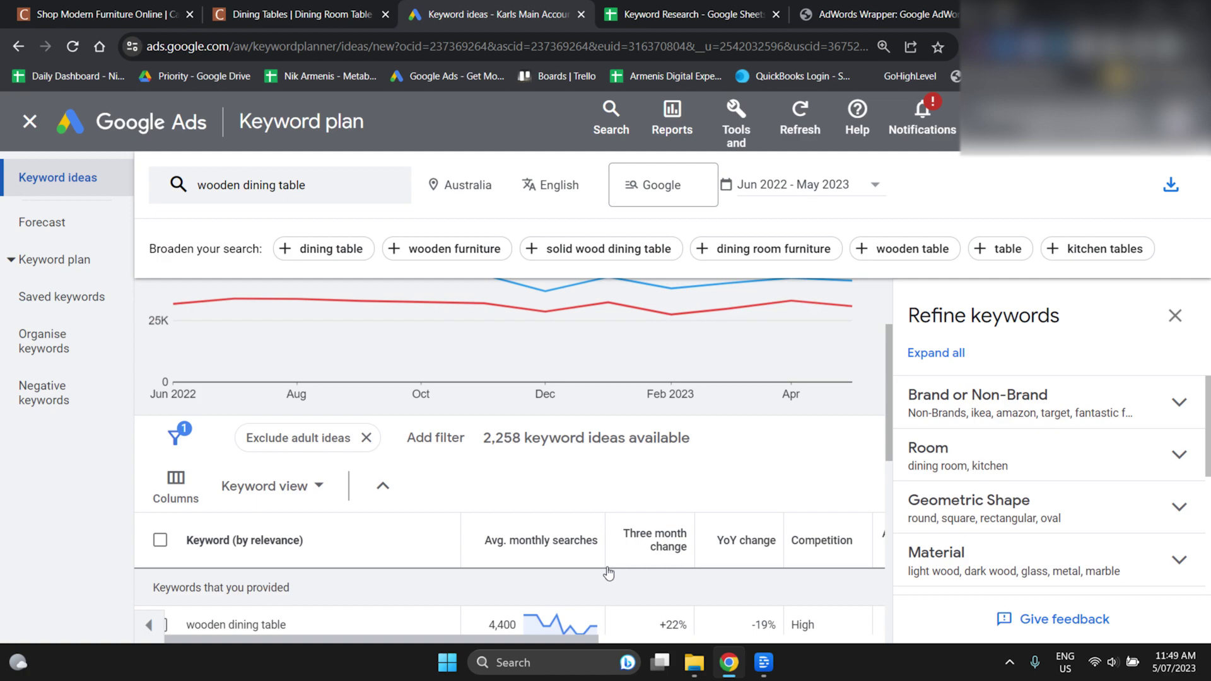
{"action": "scroll", "coordinate": [608, 573], "scroll_direction": "down", "scroll_amount": 2}
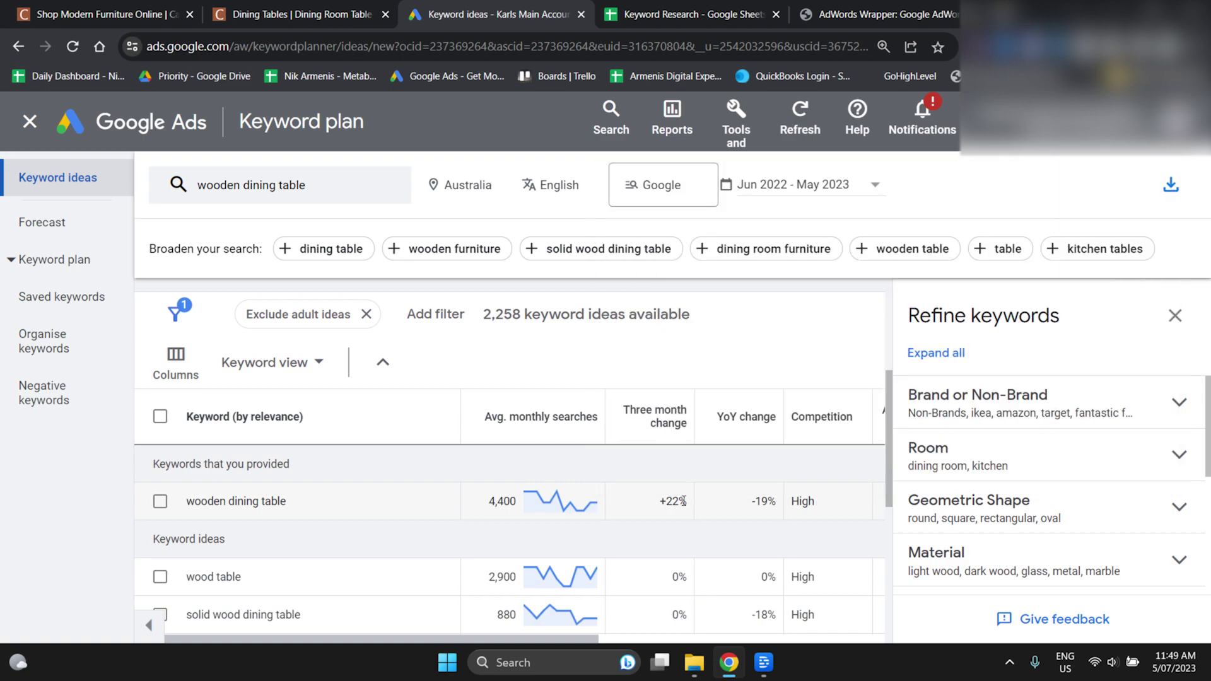
{"action": "mouse_move", "coordinate": [599, 511]}
{"action": "double_click", "coordinate": [771, 501]}
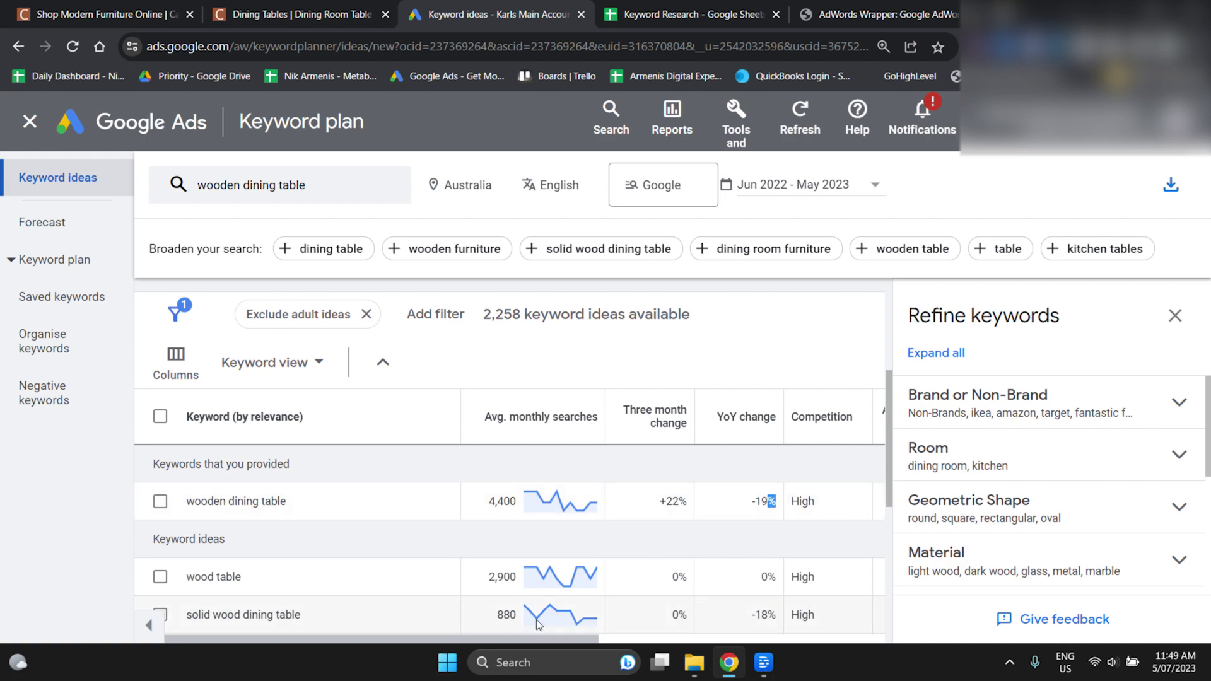
{"action": "scroll", "coordinate": [536, 641], "scroll_direction": "right", "scroll_amount": 5}
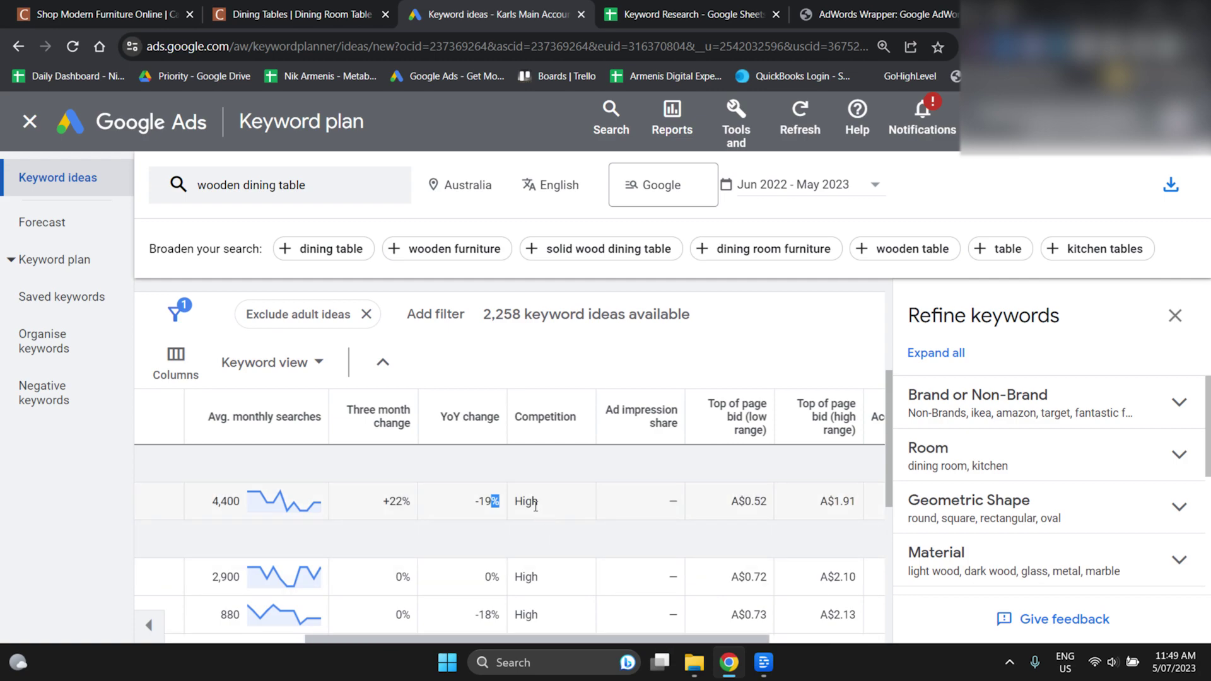
{"action": "double_click", "coordinate": [535, 503]}
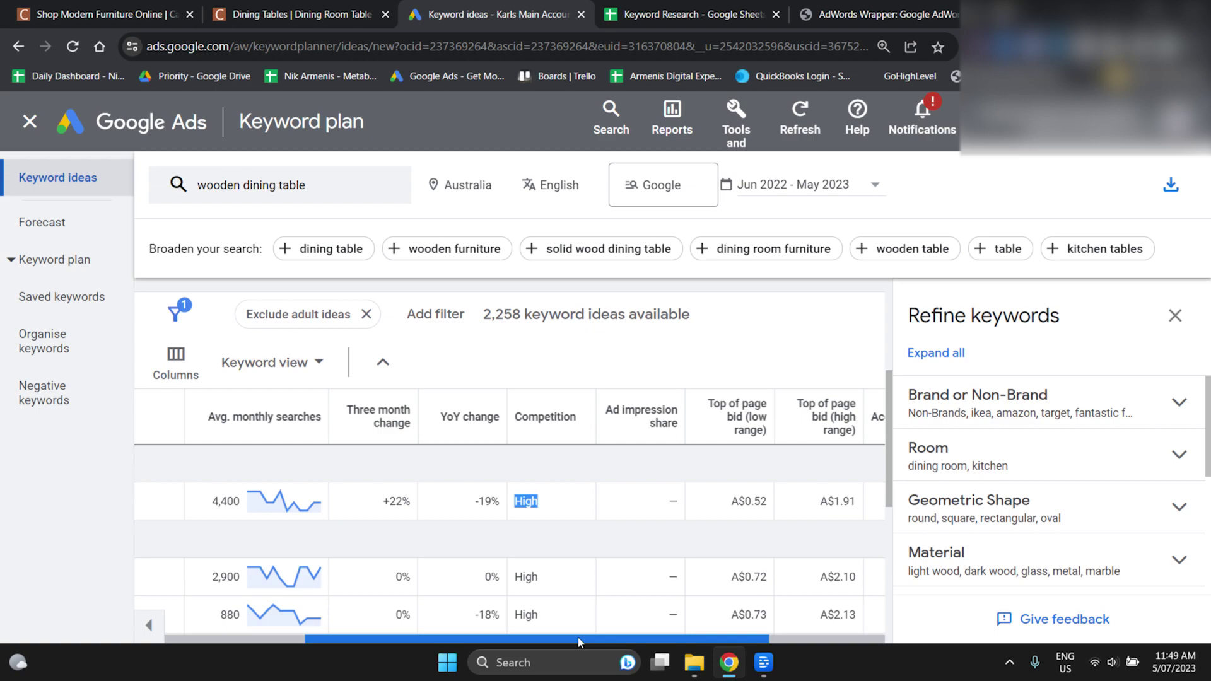
{"action": "left_click_drag", "start_coordinate": [577, 637], "coordinate": [646, 637]}
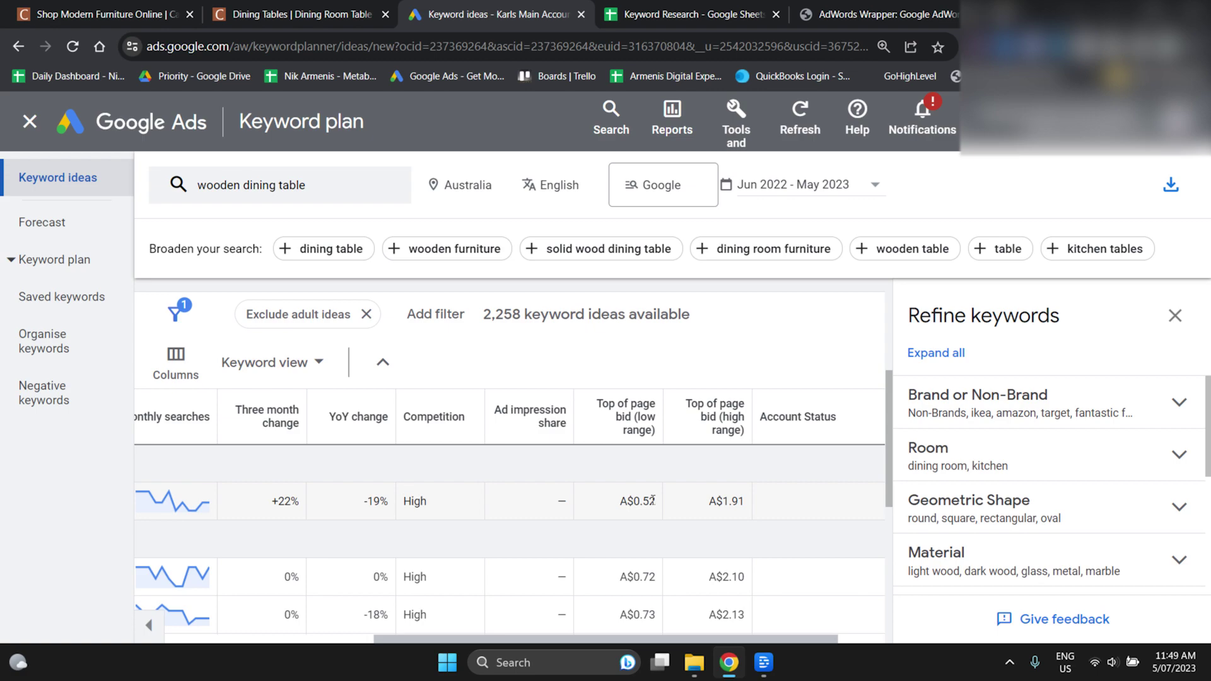
{"action": "double_click", "coordinate": [644, 501]}
{"action": "left_click", "coordinate": [561, 503]}
{"action": "double_click", "coordinate": [560, 503]}
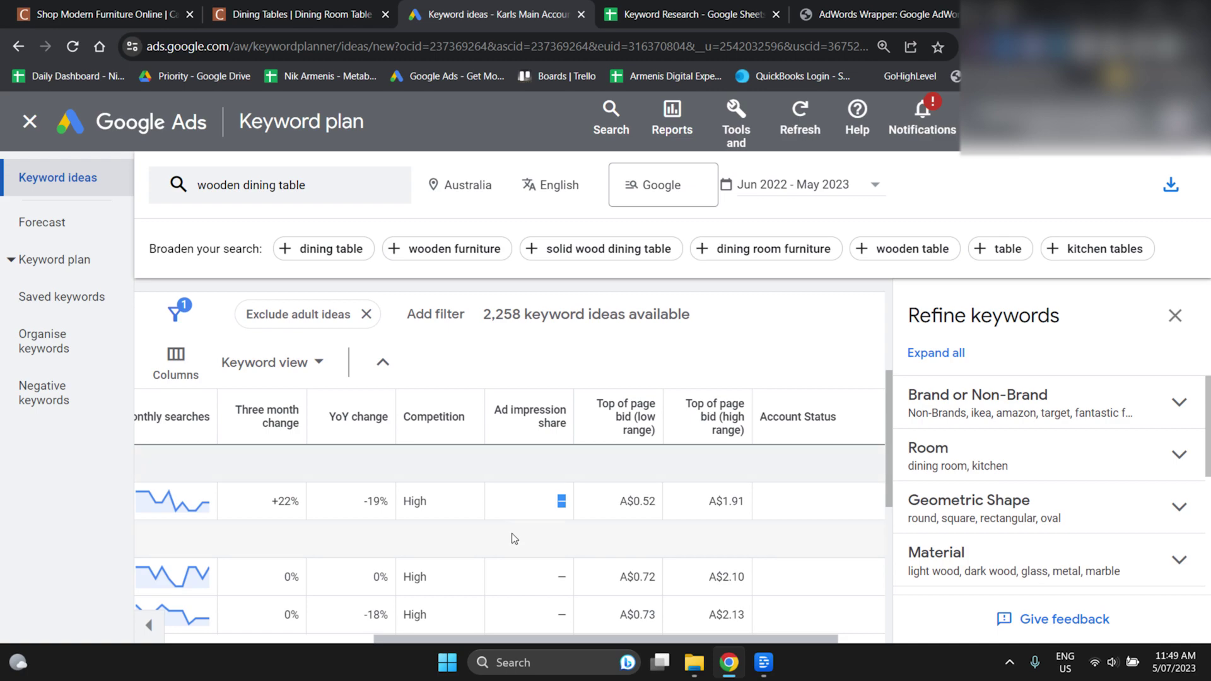
{"action": "double_click", "coordinate": [644, 501]}
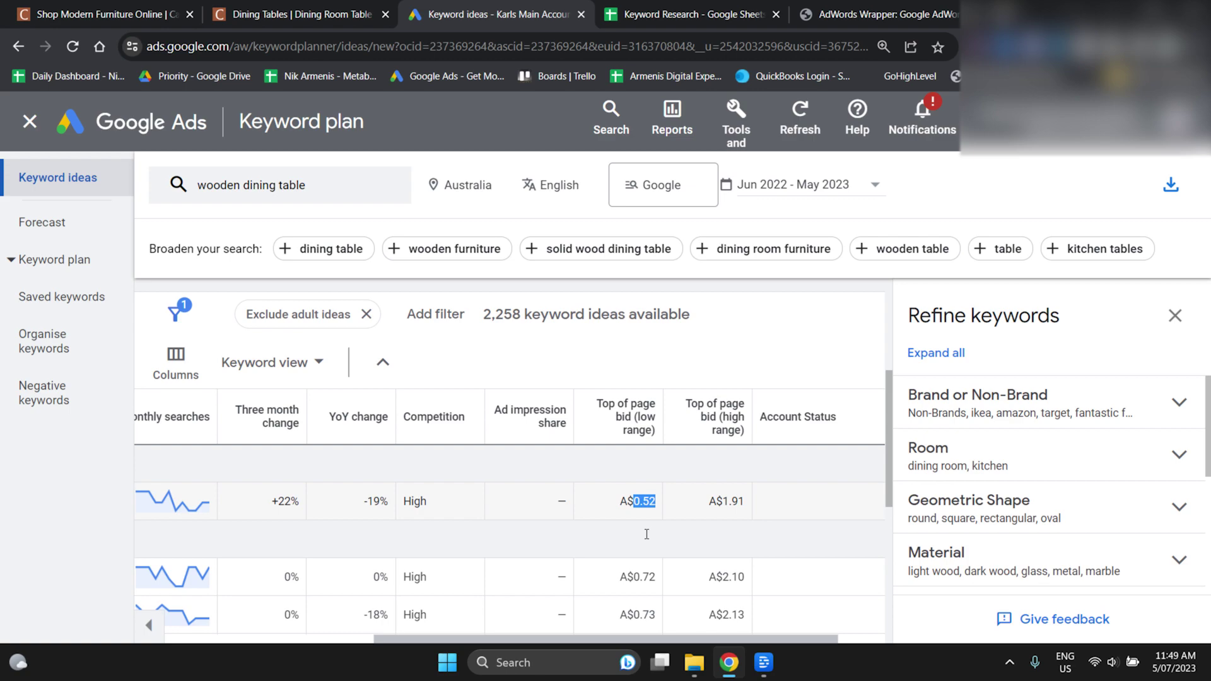
{"action": "left_click_drag", "start_coordinate": [767, 639], "coordinate": [505, 640]}
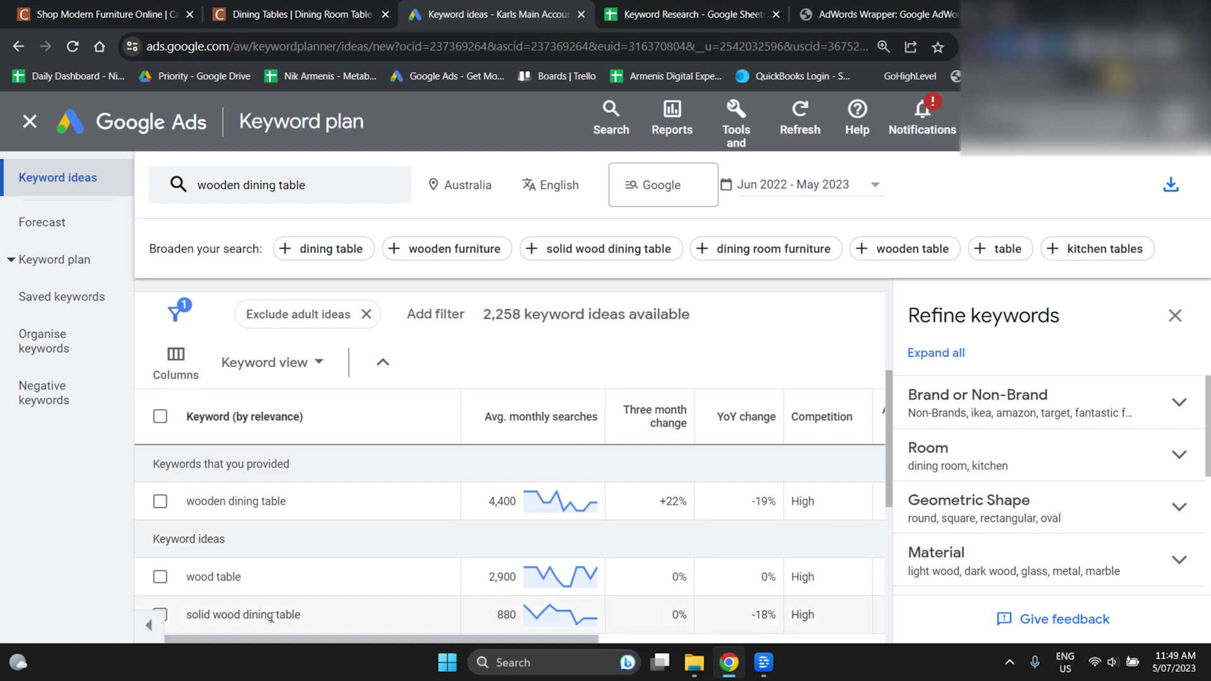
- Copy the keyword solid wood dining table from the keyword ideas into cell E4 of the Keyword Research sheet
{"action": "scroll", "coordinate": [263, 568], "scroll_direction": "down", "scroll_amount": 2}
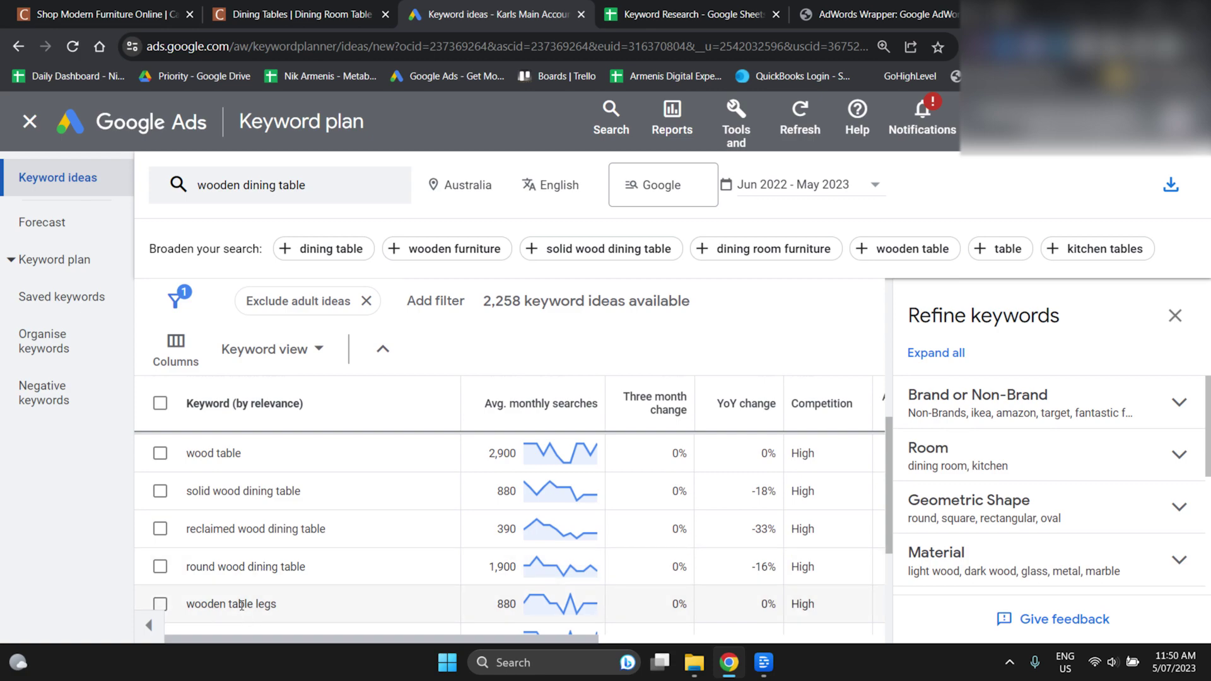
{"action": "triple_click", "coordinate": [245, 492]}
{"action": "key", "text": "ctrl+c"}
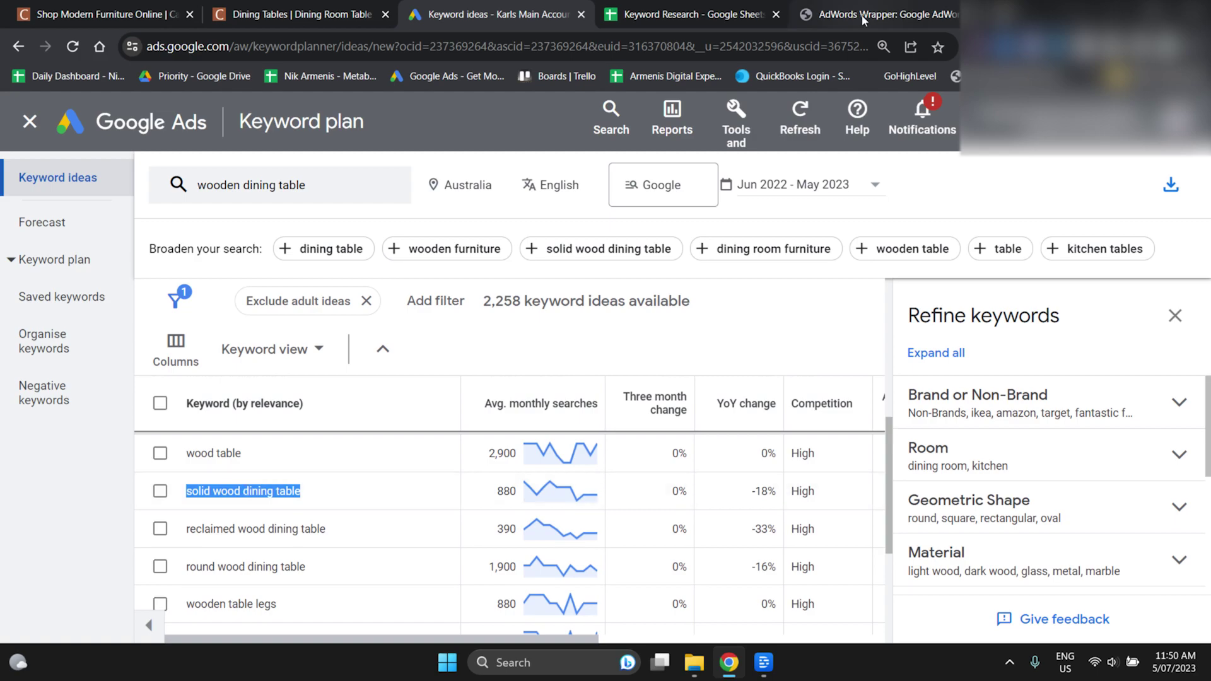
{"action": "left_click", "coordinate": [691, 14]}
{"action": "left_click", "coordinate": [368, 298]}
{"action": "key", "text": "ctrl+v"}
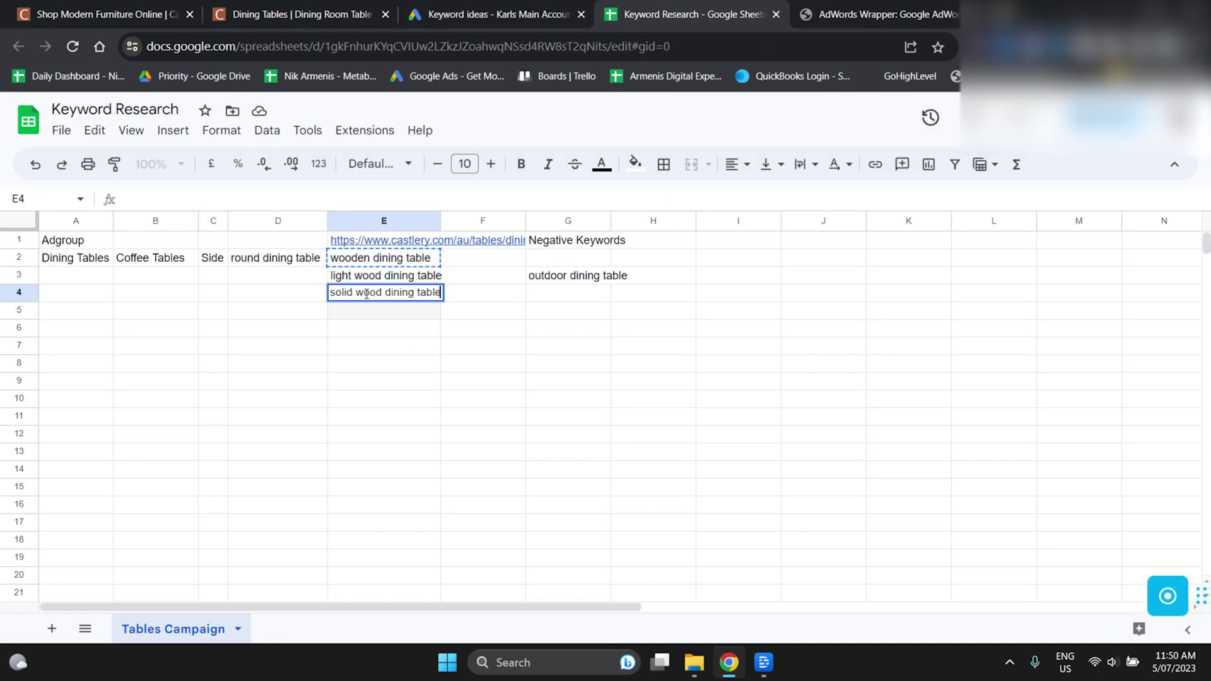
{"action": "left_click", "coordinate": [392, 371]}
- Return to Keyword Planner and add buy wooden dining table as a second search keyword alongside wooden dining table
{"action": "left_click", "coordinate": [498, 14]}
{"action": "scroll", "coordinate": [458, 493], "scroll_direction": "down", "scroll_amount": 5}
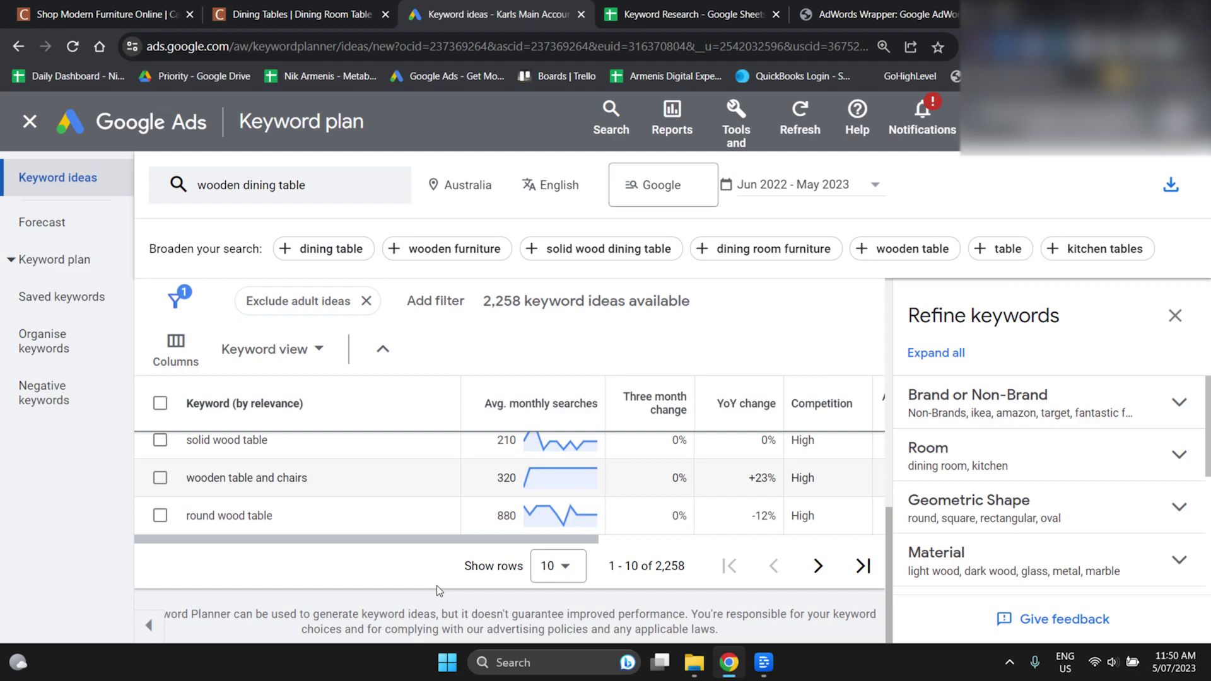
{"action": "scroll", "coordinate": [438, 606], "scroll_direction": "up", "scroll_amount": 2}
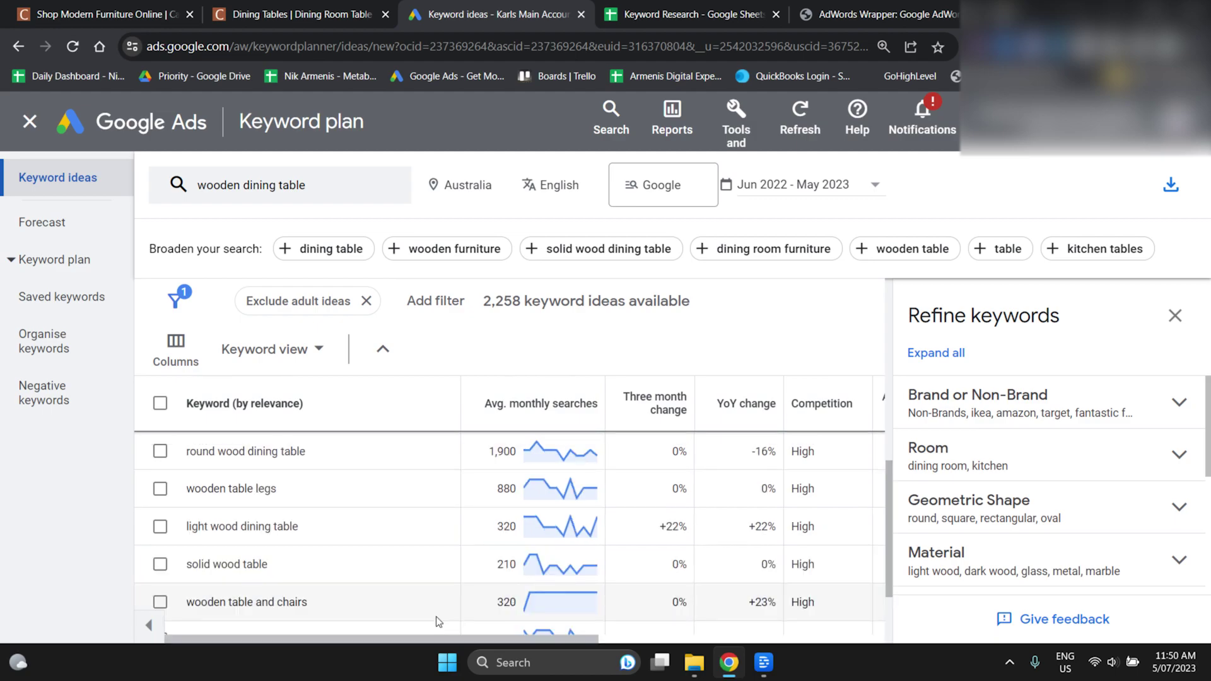
{"action": "scroll", "coordinate": [437, 617], "scroll_direction": "up", "scroll_amount": 3}
{"action": "left_click", "coordinate": [305, 185]}
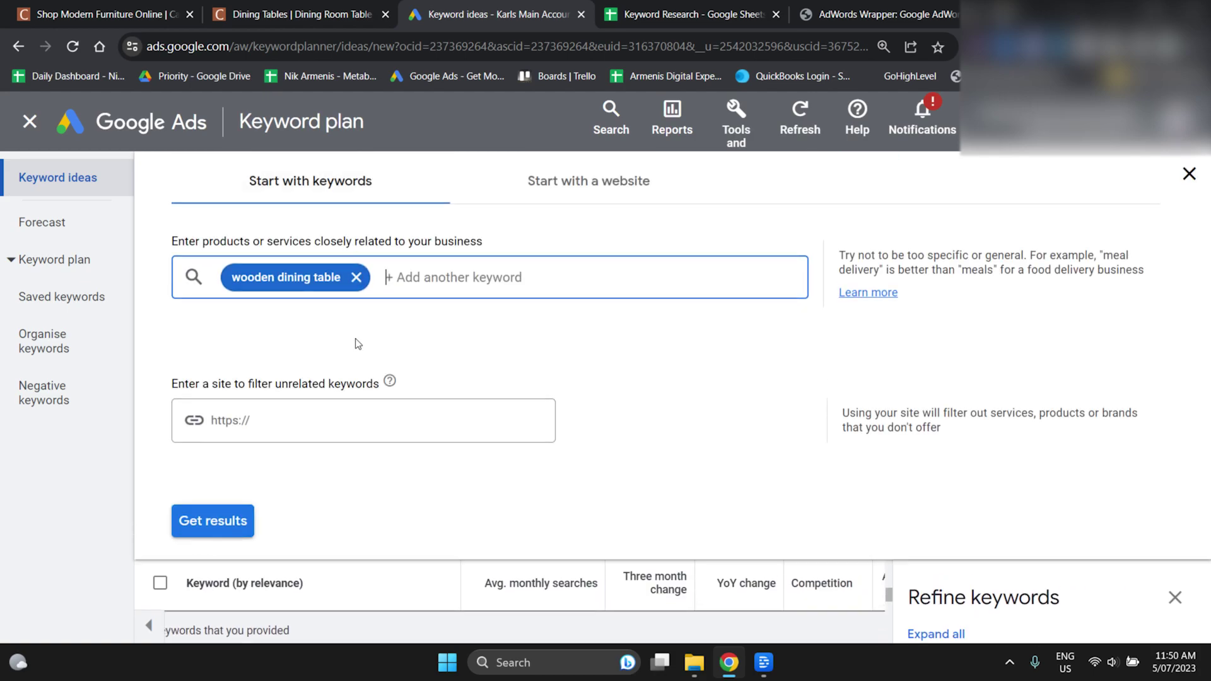
{"action": "type", "text": "buy wooden dining table"}
{"action": "key", "text": "Return"}
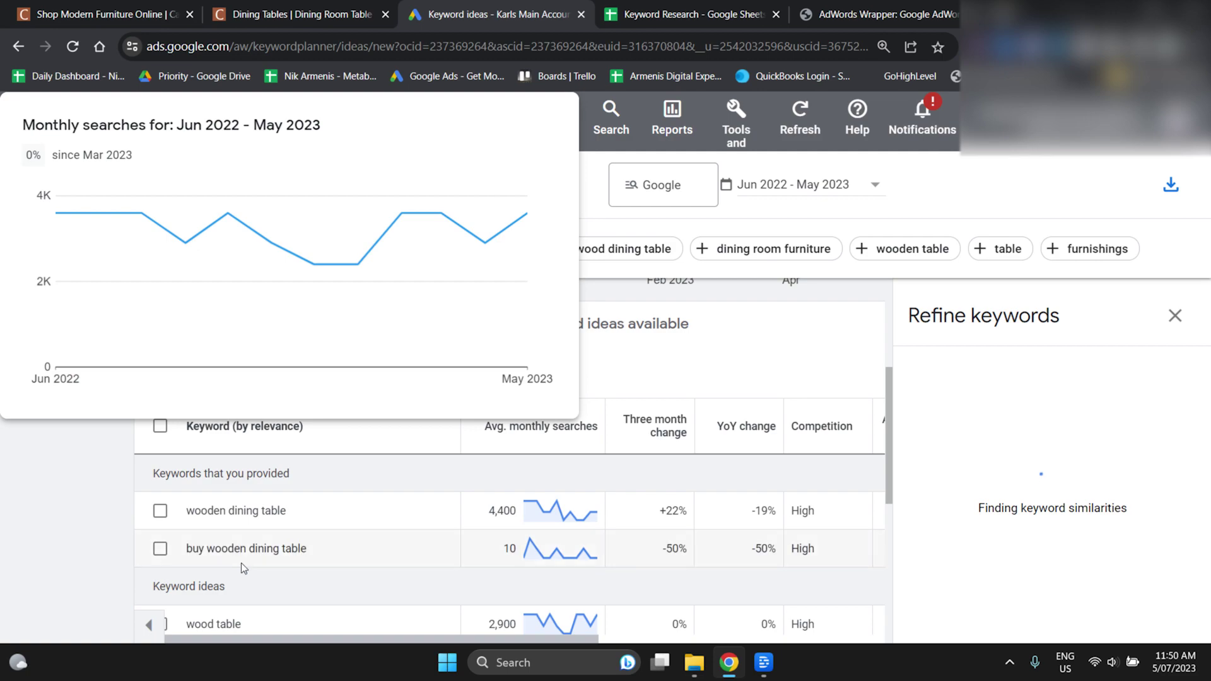
- Examine the monthly searches for buy wooden dining table, the remaining keyword ideas and the refinement categories
{"action": "triple_click", "coordinate": [240, 547]}
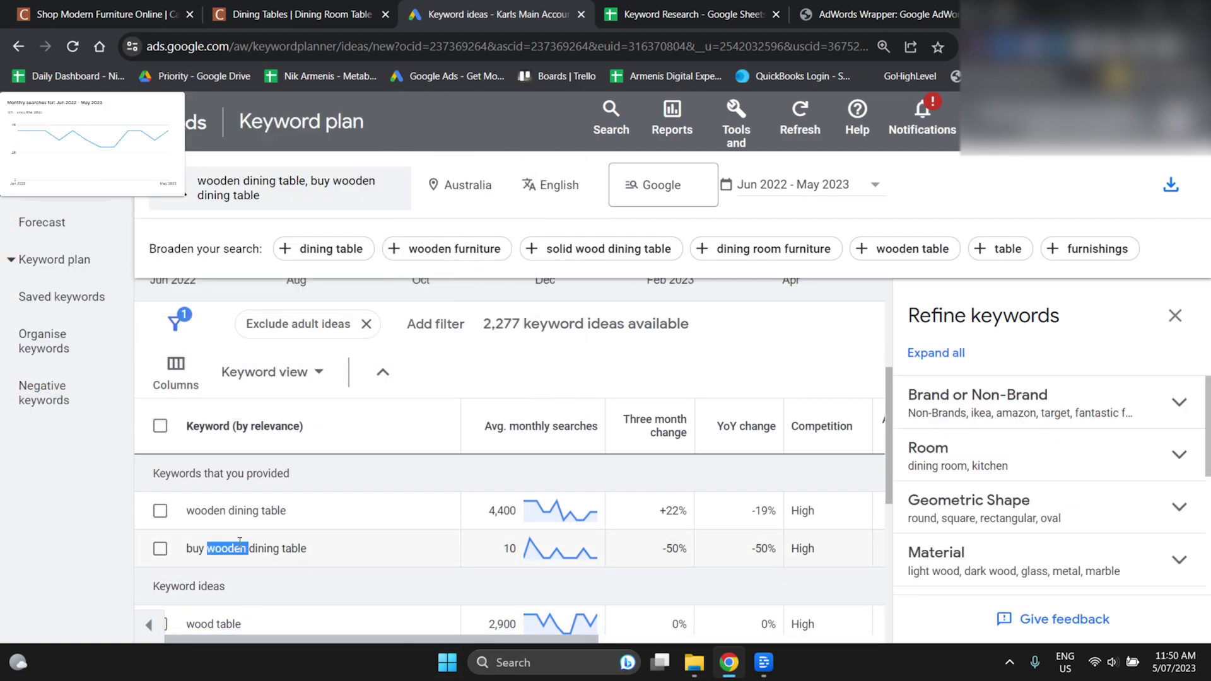
{"action": "double_click", "coordinate": [503, 557]}
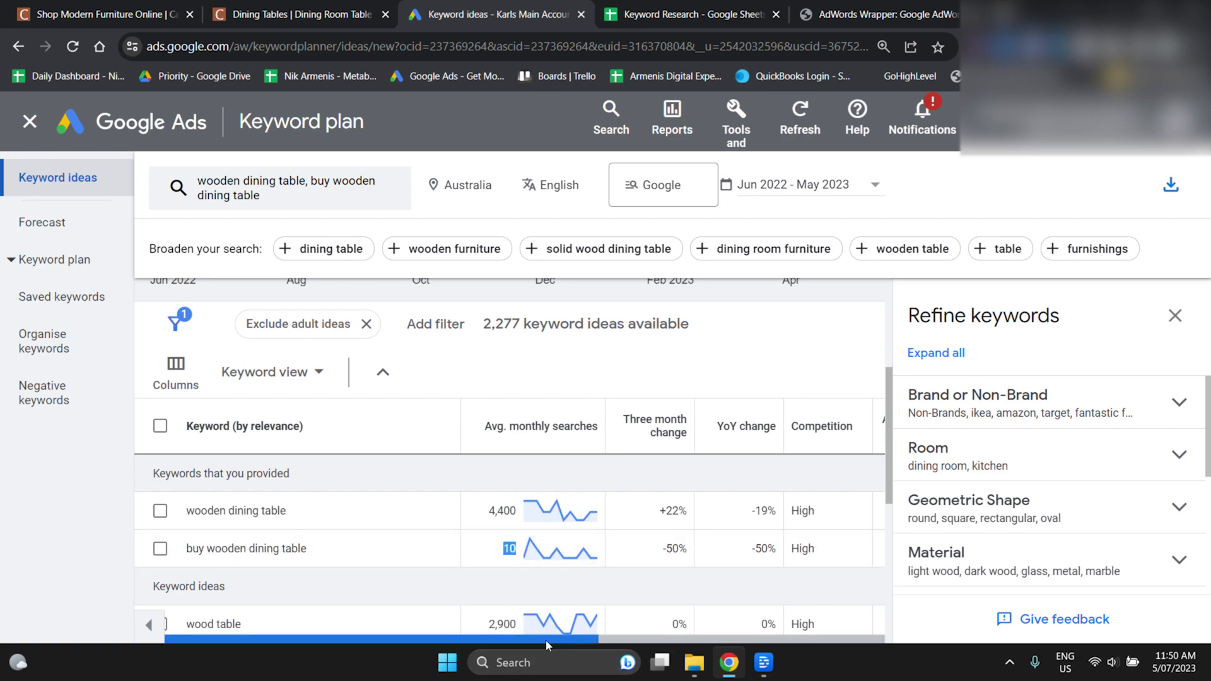
{"action": "mouse_move", "coordinate": [546, 640]}
{"action": "left_mouse_down"}
{"action": "mouse_move", "coordinate": [777, 641]}
{"action": "mouse_move", "coordinate": [538, 641]}
{"action": "left_mouse_up"}
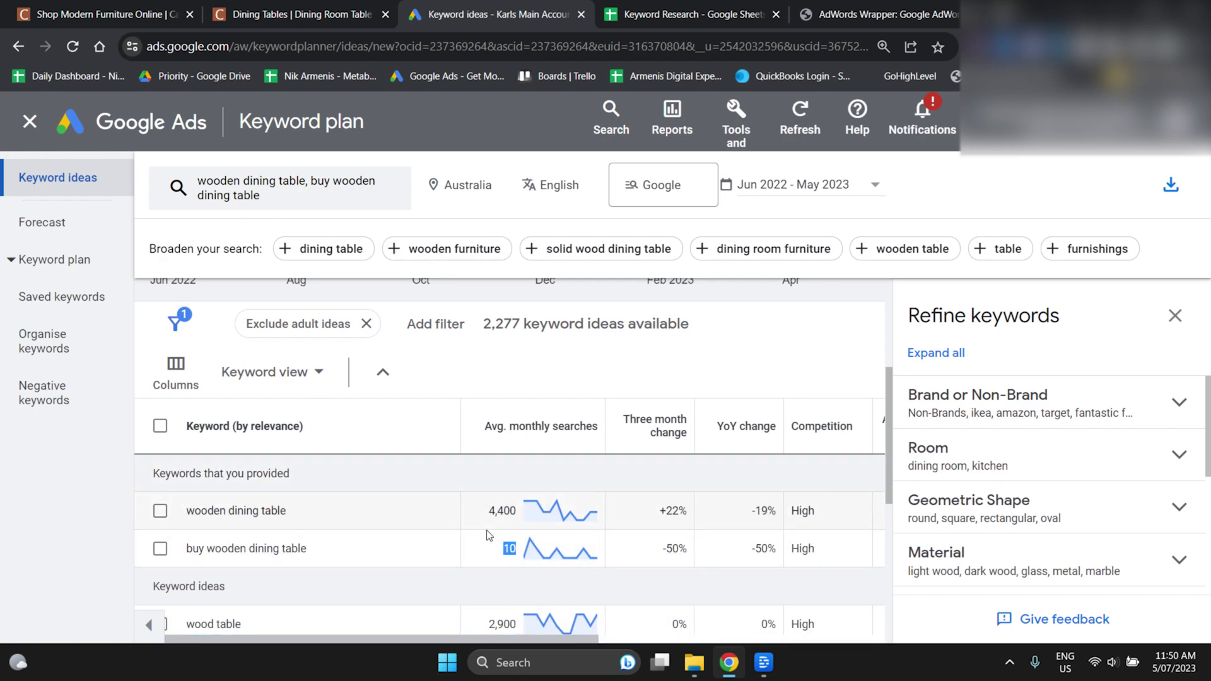
{"action": "scroll", "coordinate": [486, 534], "scroll_direction": "down", "scroll_amount": 4}
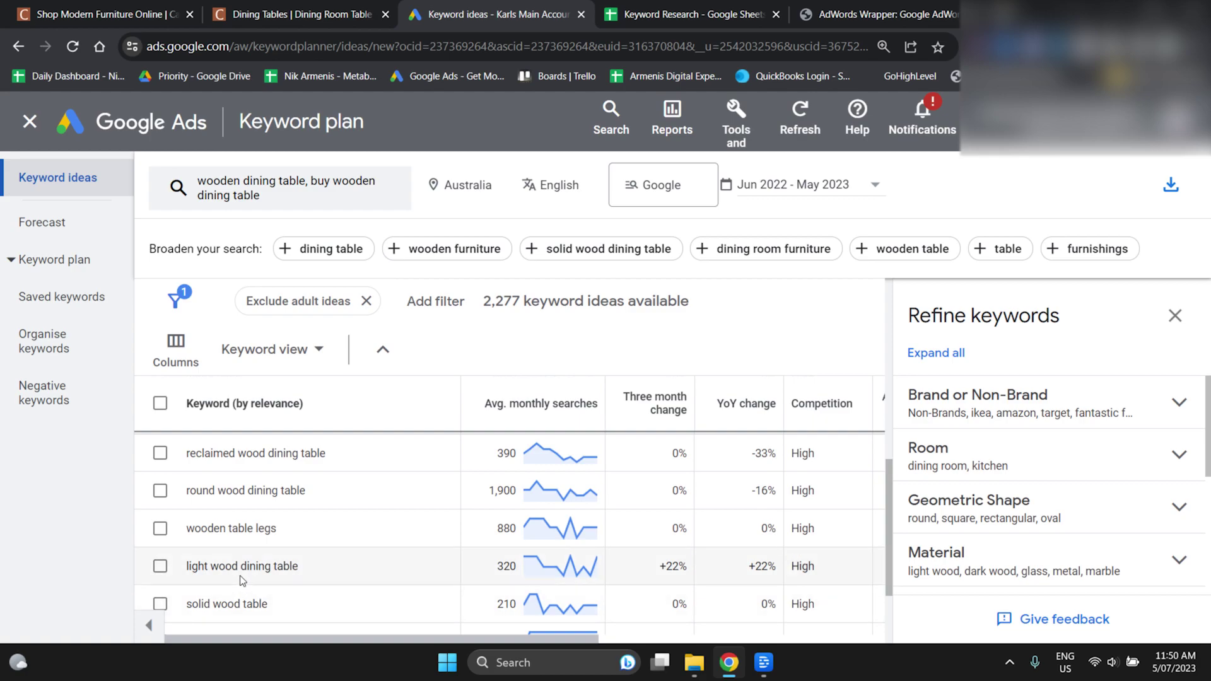
{"action": "scroll", "coordinate": [224, 546], "scroll_direction": "down", "scroll_amount": 3}
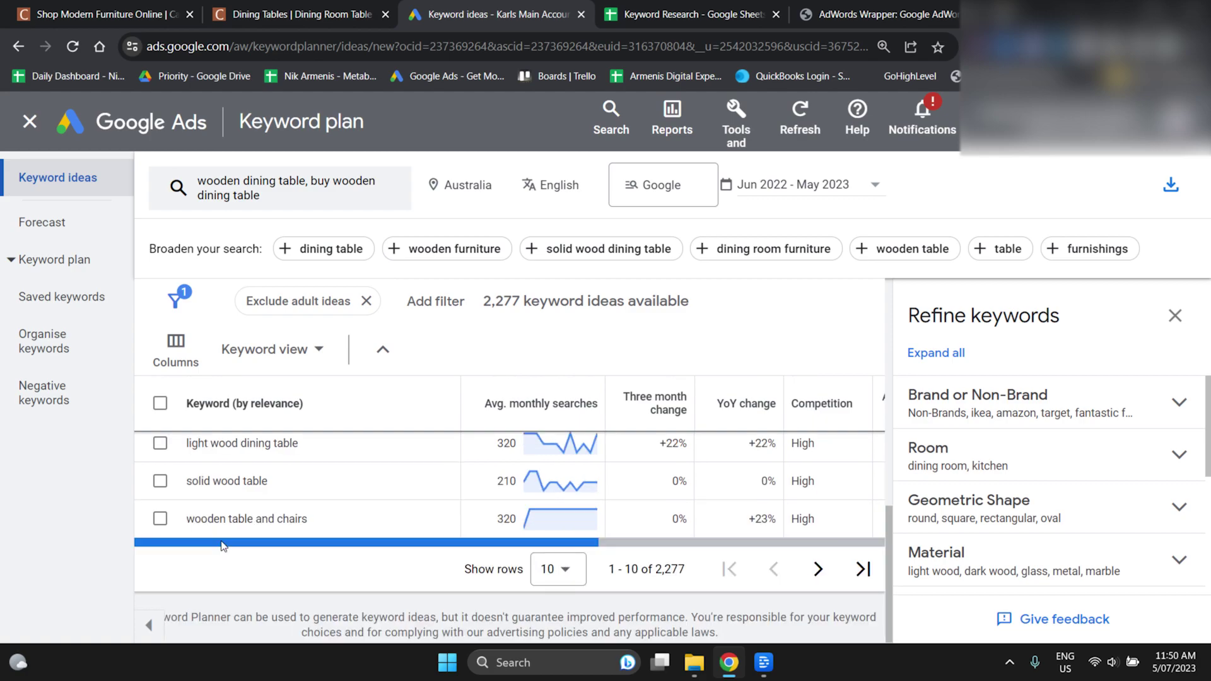
{"action": "scroll", "coordinate": [1016, 567], "scroll_direction": "down", "scroll_amount": 2}
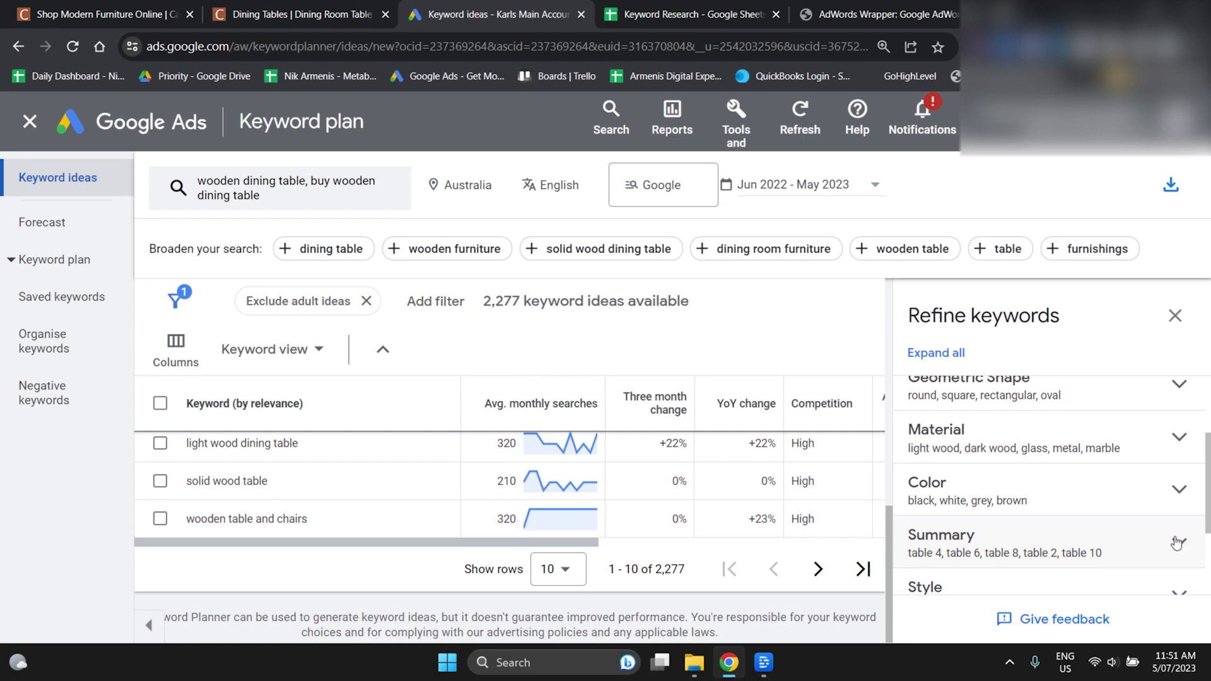
{"action": "scroll", "coordinate": [1177, 542], "scroll_direction": "down", "scroll_amount": 2}
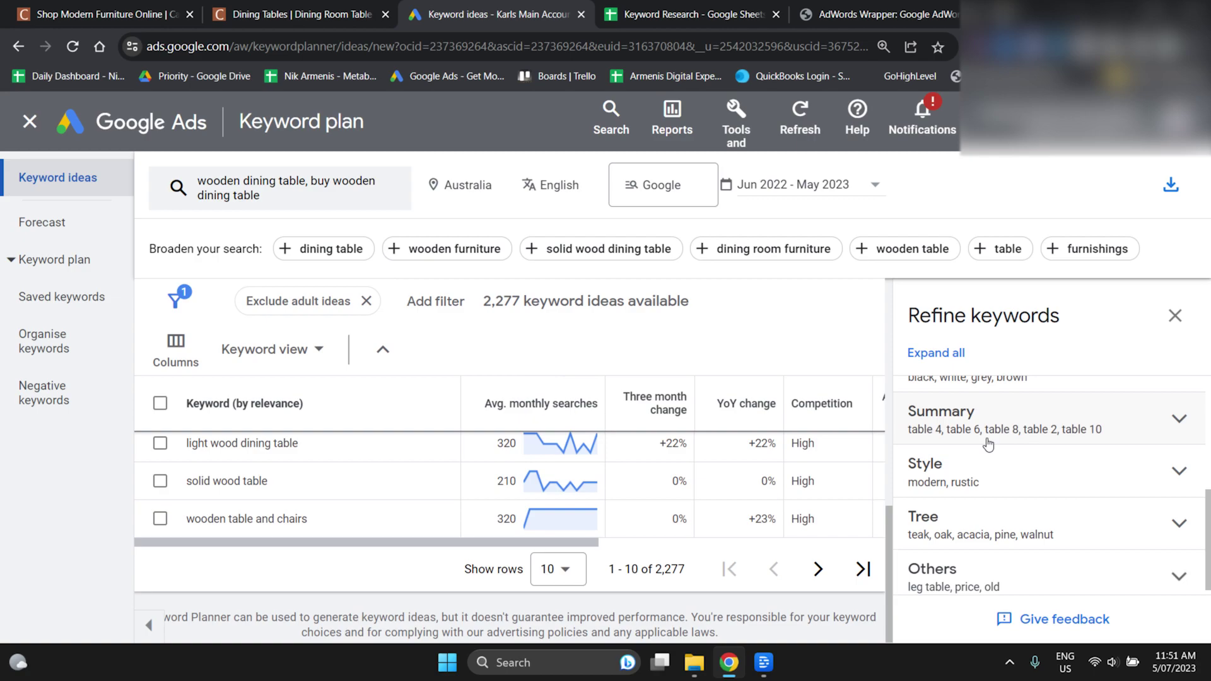
- Copy the keywords in cells E2:E4 of the Keyword Research sheet into AdWords Wrapper's Negative Keywords Wrapper and wrap them
{"action": "left_click", "coordinate": [694, 14]}
{"action": "left_click", "coordinate": [399, 259]}
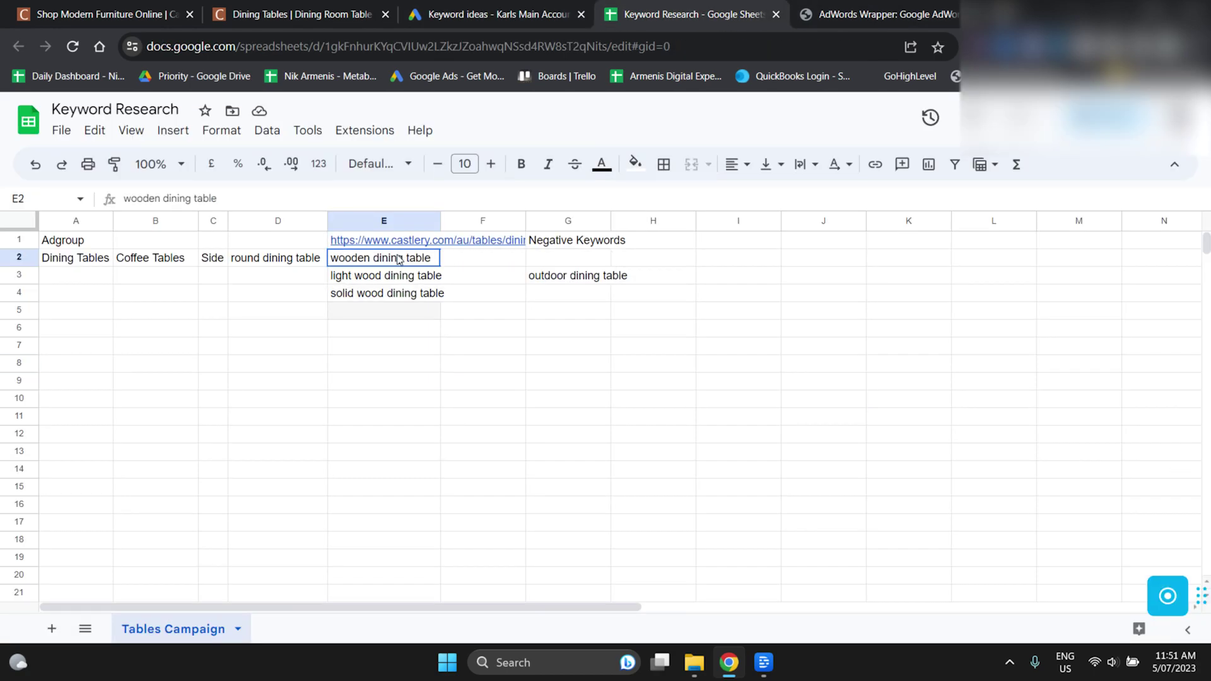
{"action": "left_click_drag", "start_coordinate": [398, 258], "coordinate": [396, 297]}
{"action": "key", "text": "ctrl+c"}
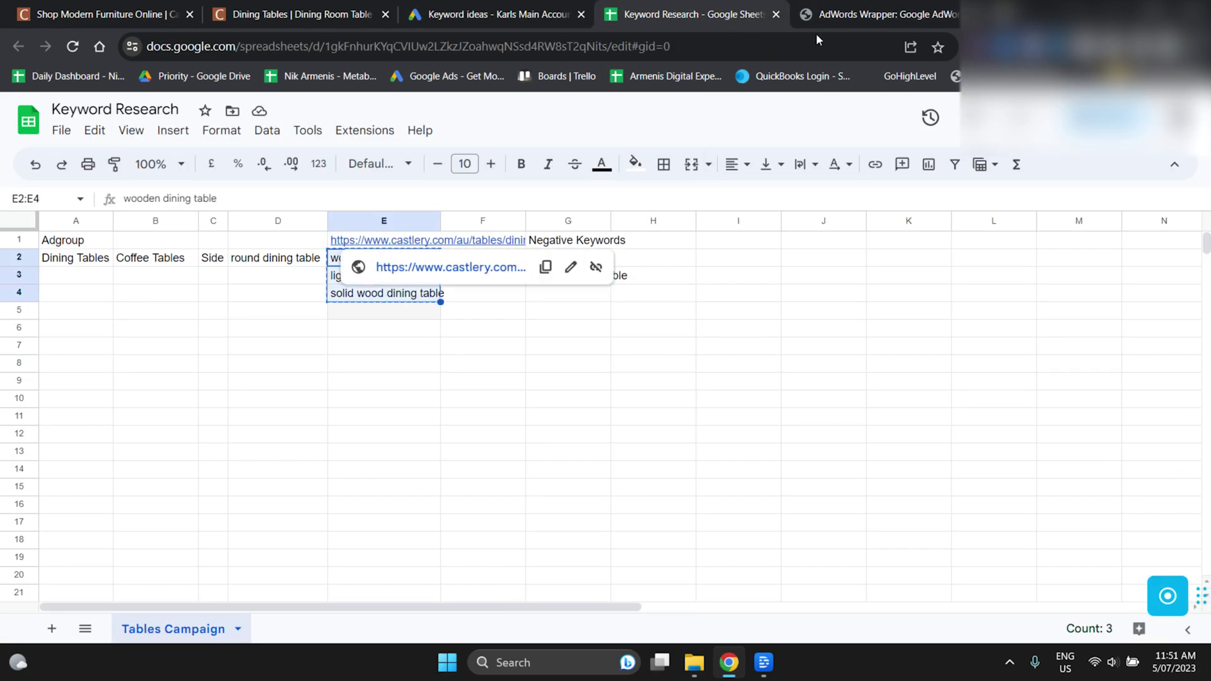
{"action": "left_click", "coordinate": [865, 11]}
{"action": "left_click", "coordinate": [398, 408]}
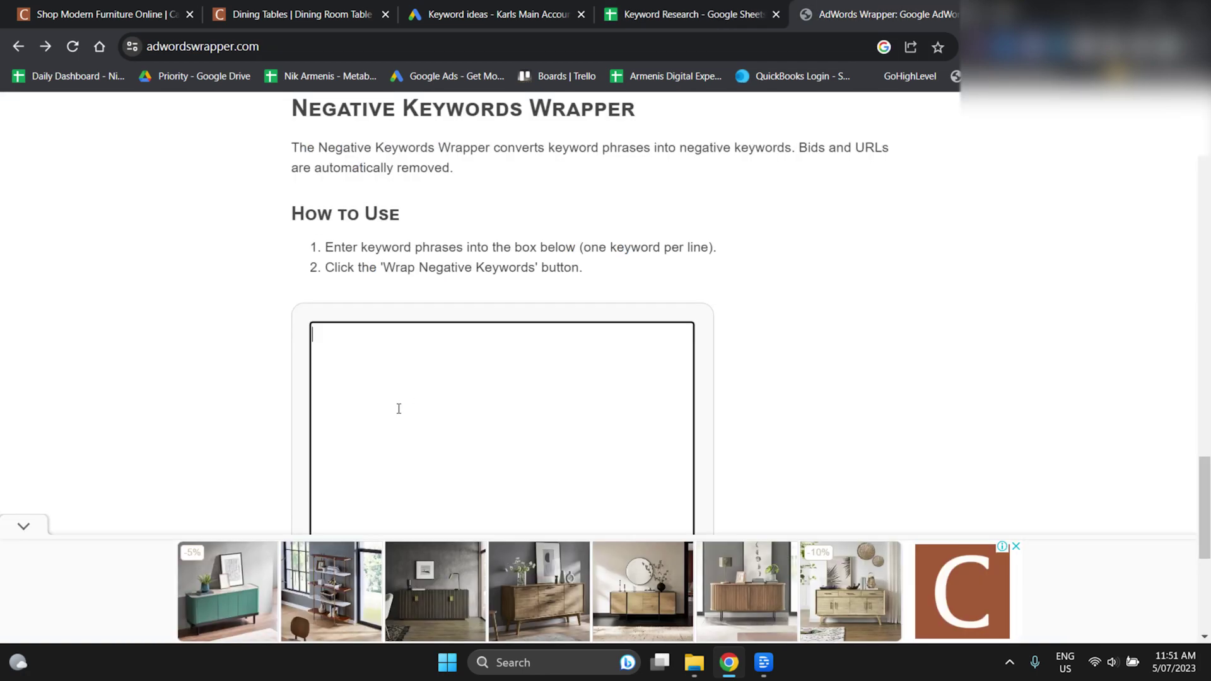
{"action": "key", "text": "ctrl+v"}
{"action": "scroll", "coordinate": [765, 362], "scroll_direction": "down", "scroll_amount": 5}
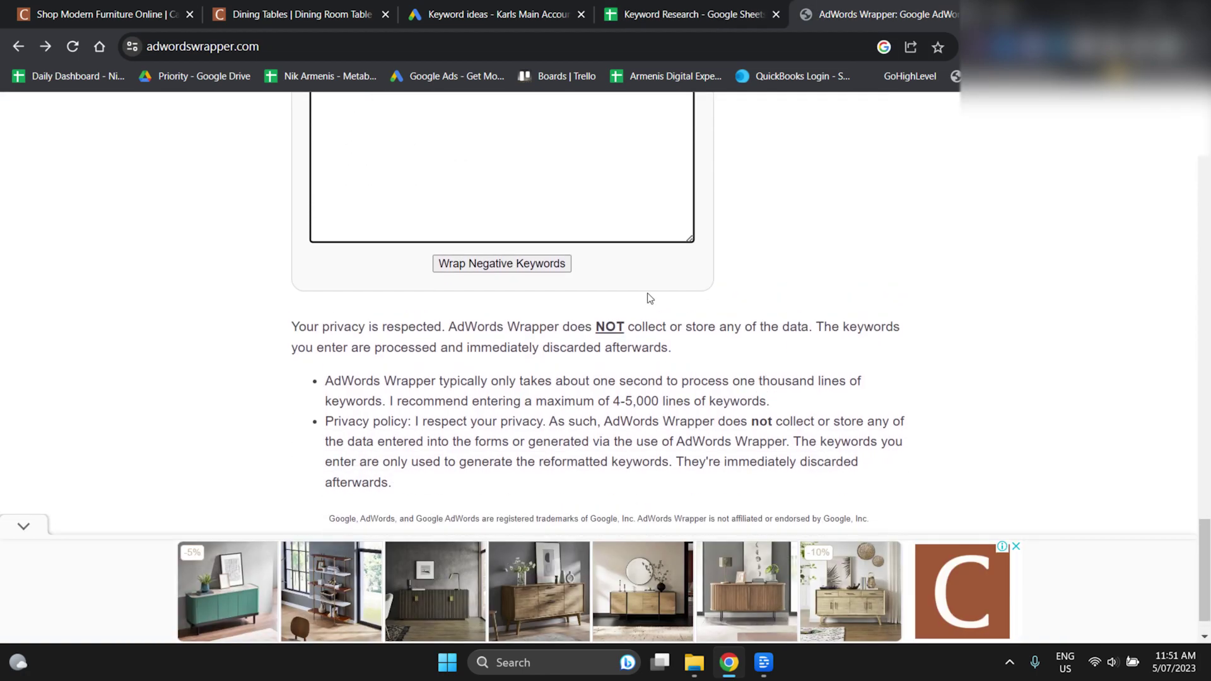
{"action": "left_click", "coordinate": [519, 303]}
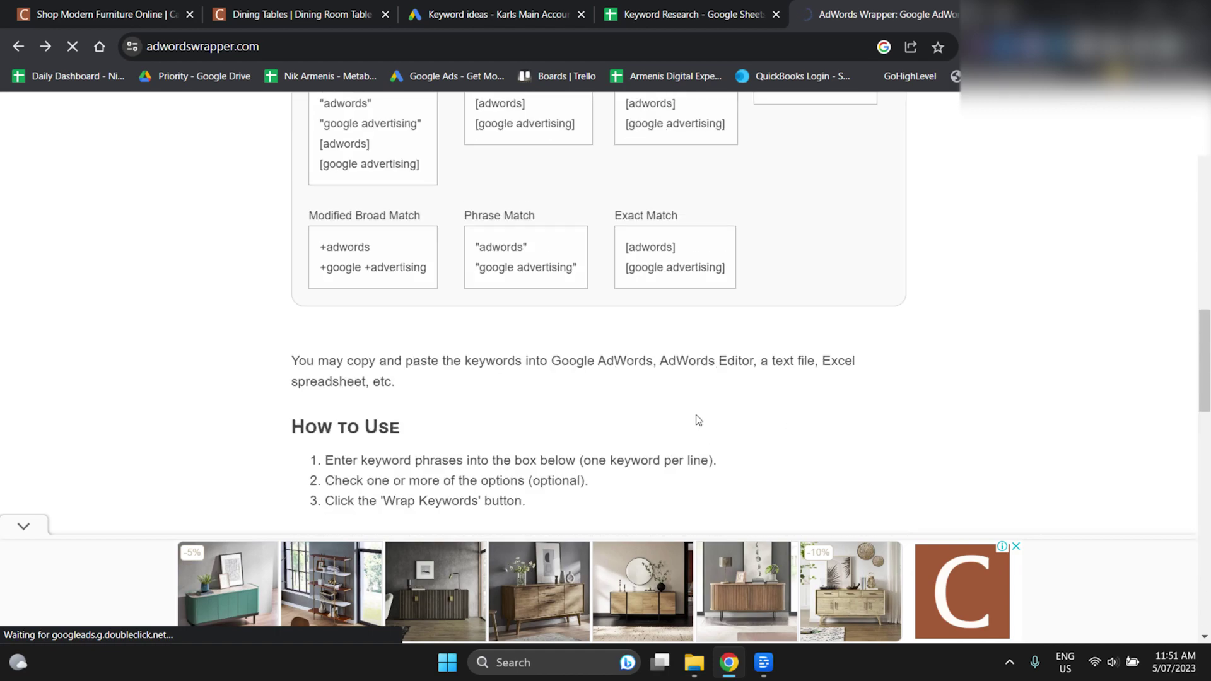
- Wrap the three wooden, light wood and solid wood dining table keywords into the regular match types
{"action": "scroll", "coordinate": [579, 446], "scroll_direction": "up", "scroll_amount": 15}
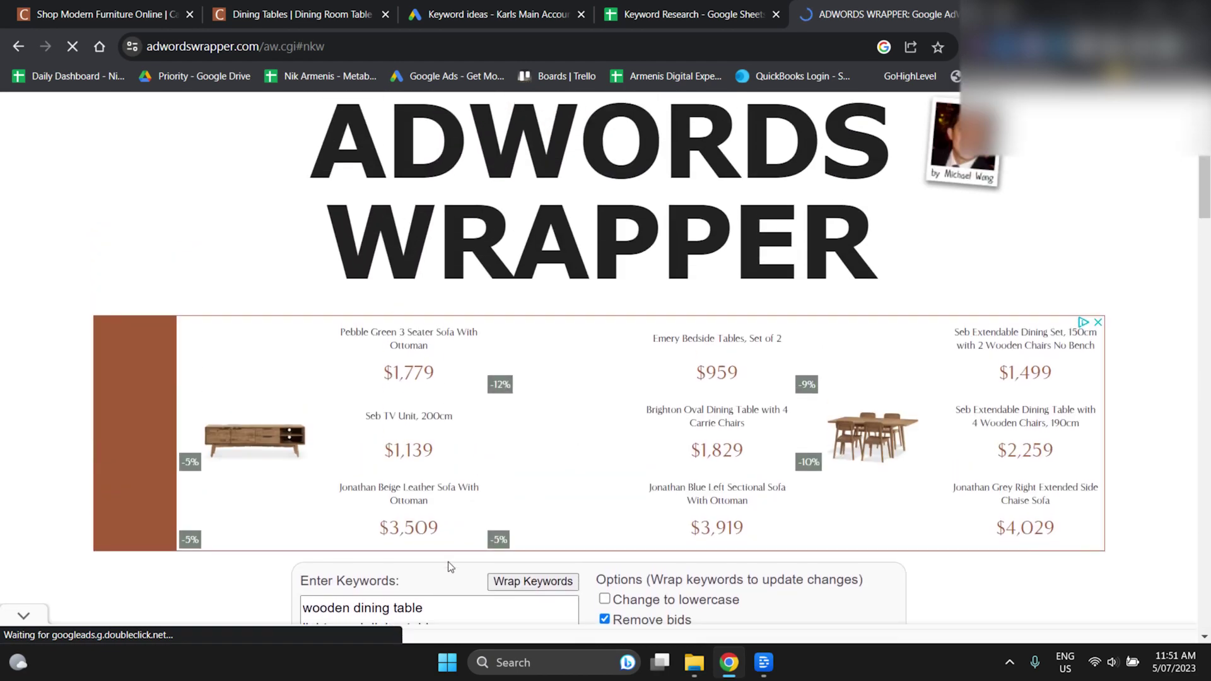
{"action": "scroll", "coordinate": [459, 590], "scroll_direction": "down", "scroll_amount": 1}
{"action": "scroll", "coordinate": [458, 589], "scroll_direction": "down", "scroll_amount": 4}
{"action": "scroll", "coordinate": [548, 431], "scroll_direction": "up", "scroll_amount": 2}
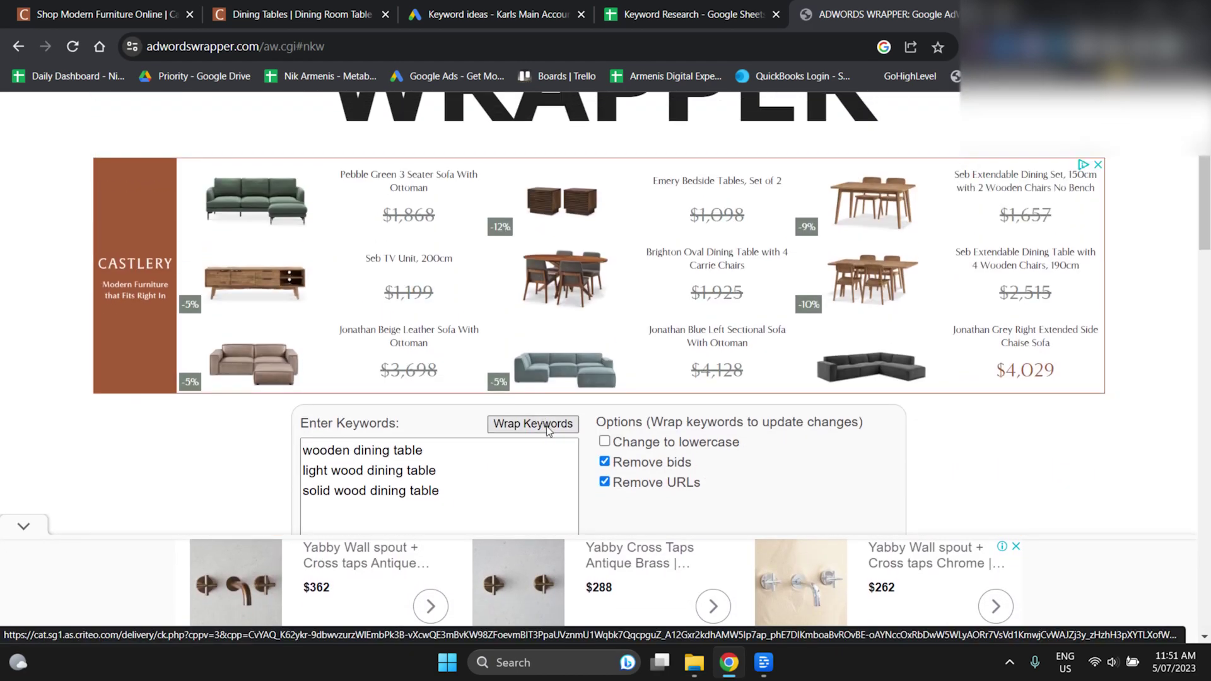
{"action": "left_click", "coordinate": [548, 431]}
- Copy the wrapped exact match keyword list from AdWords Wrapper and return to the Keyword Research sheet
{"action": "scroll", "coordinate": [665, 468], "scroll_direction": "down", "scroll_amount": 15}
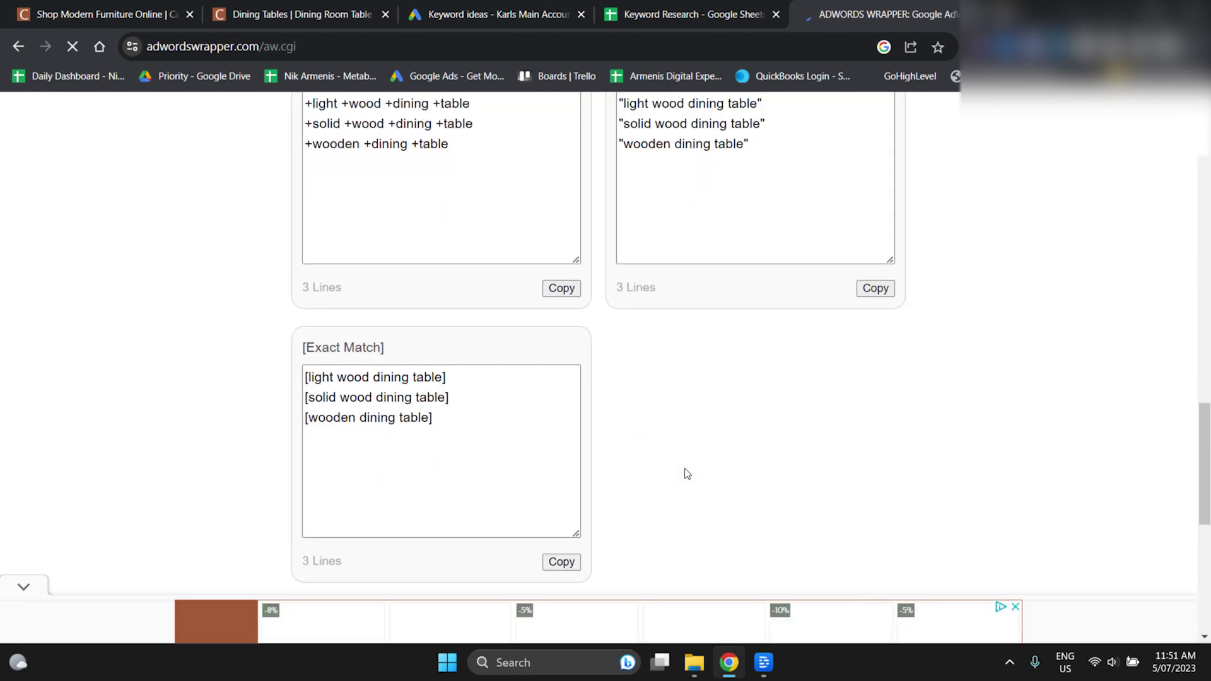
{"action": "scroll", "coordinate": [687, 473], "scroll_direction": "up", "scroll_amount": 1}
{"action": "scroll", "coordinate": [523, 473], "scroll_direction": "down", "scroll_amount": 4}
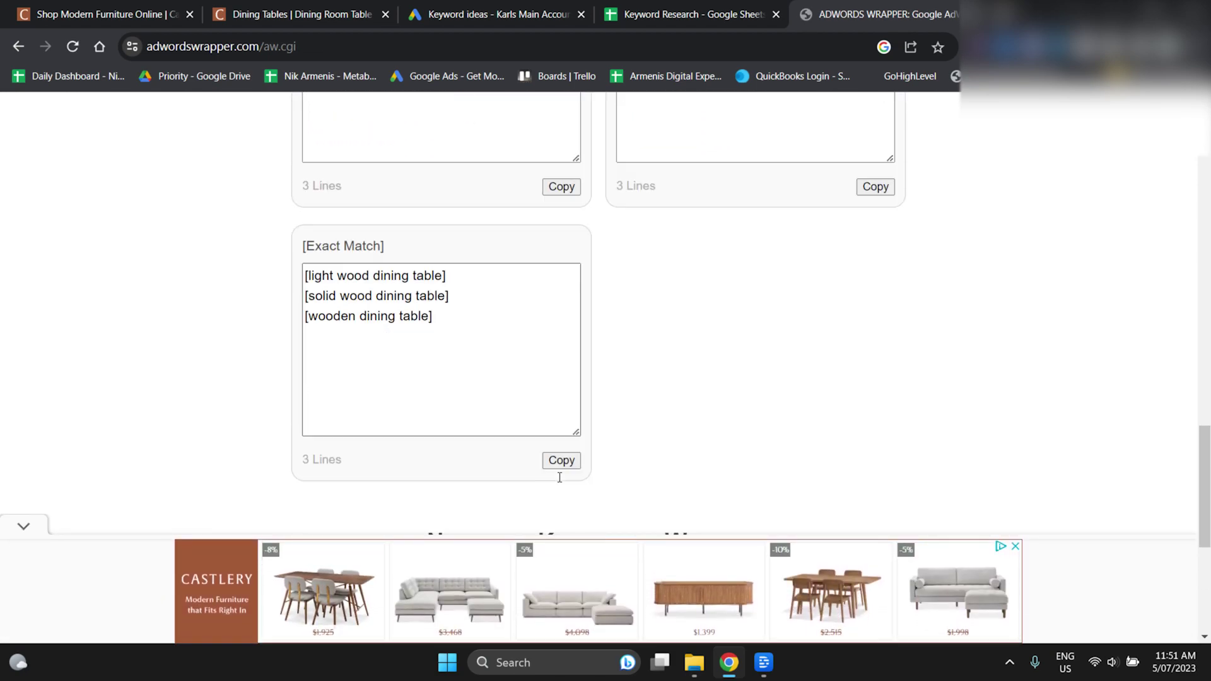
{"action": "scroll", "coordinate": [833, 296], "scroll_direction": "up", "scroll_amount": 2}
{"action": "scroll", "coordinate": [562, 466], "scroll_direction": "down", "scroll_amount": 1}
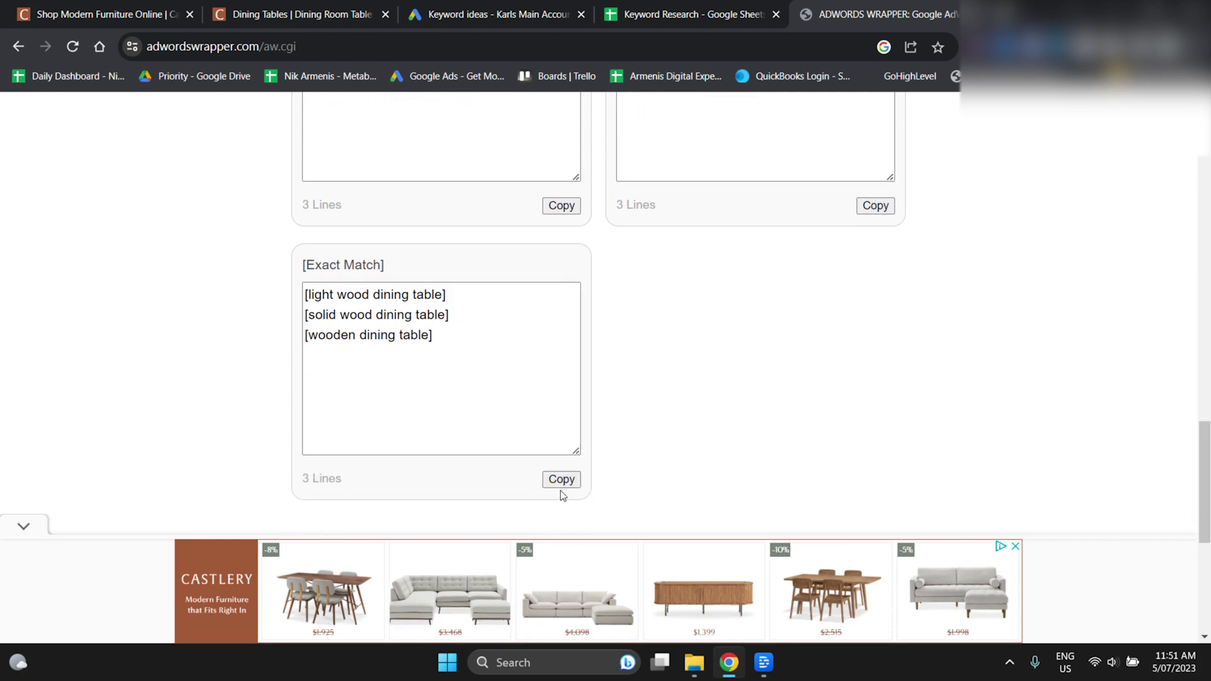
{"action": "left_click", "coordinate": [561, 480]}
{"action": "left_click", "coordinate": [561, 480]}
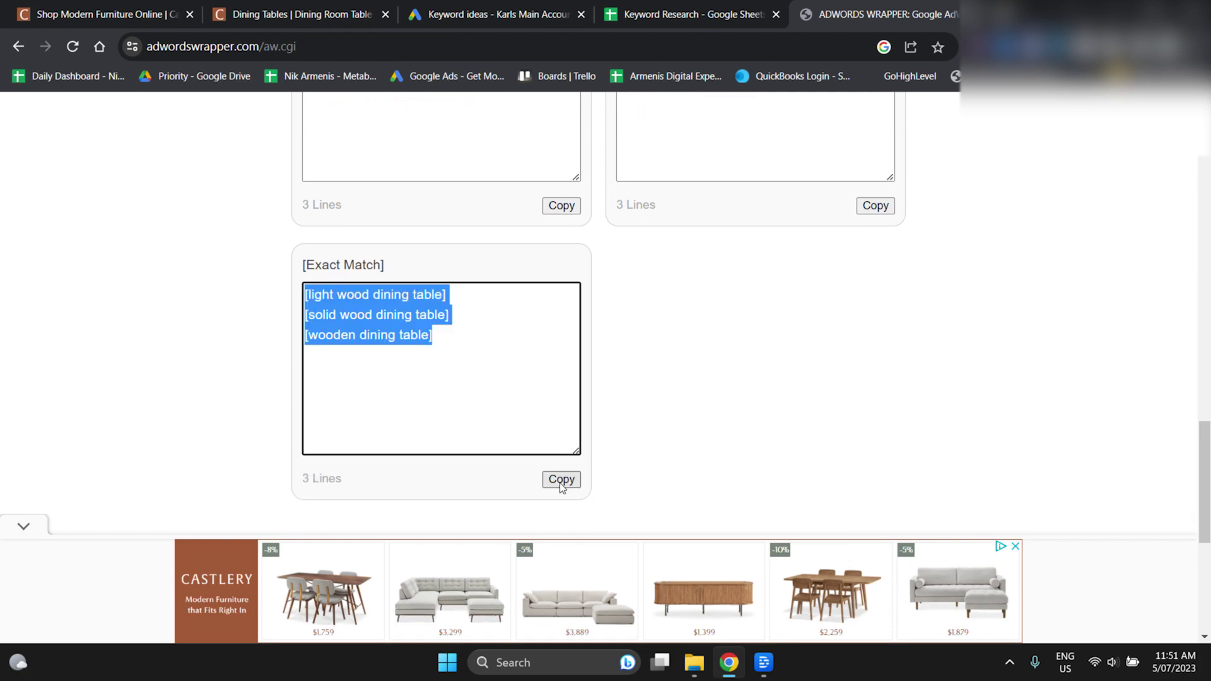
{"action": "left_click", "coordinate": [492, 14]}
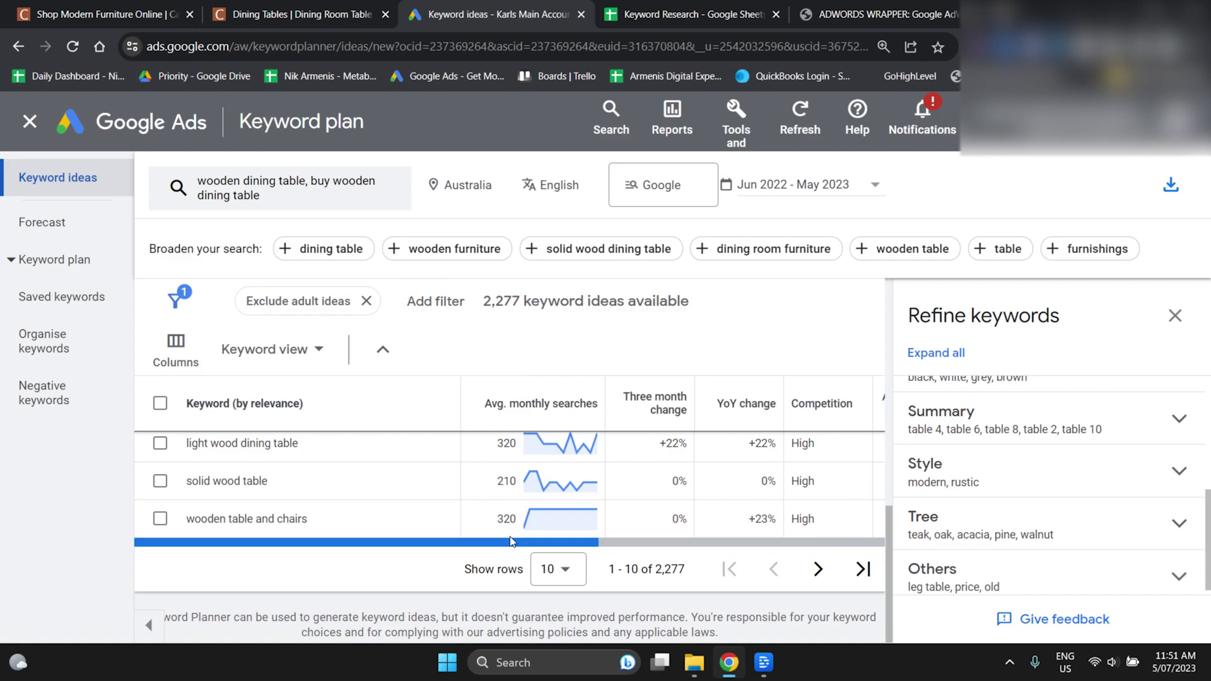
{"action": "key", "text": "ctrl+Tab"}
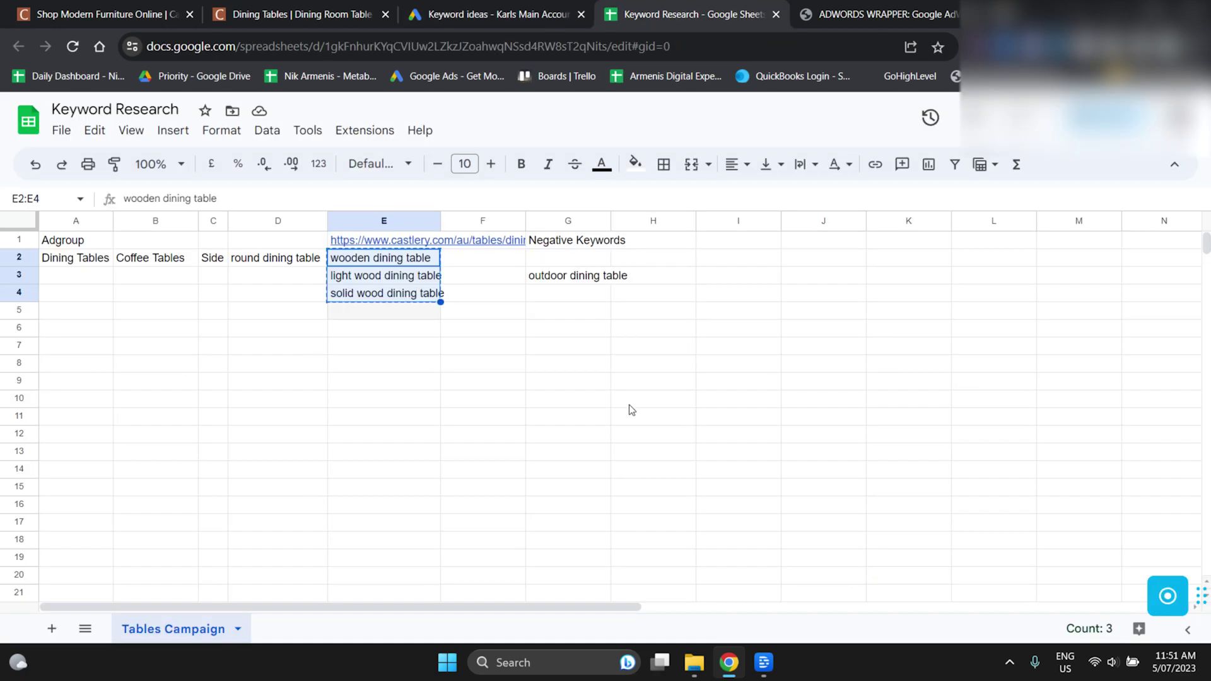